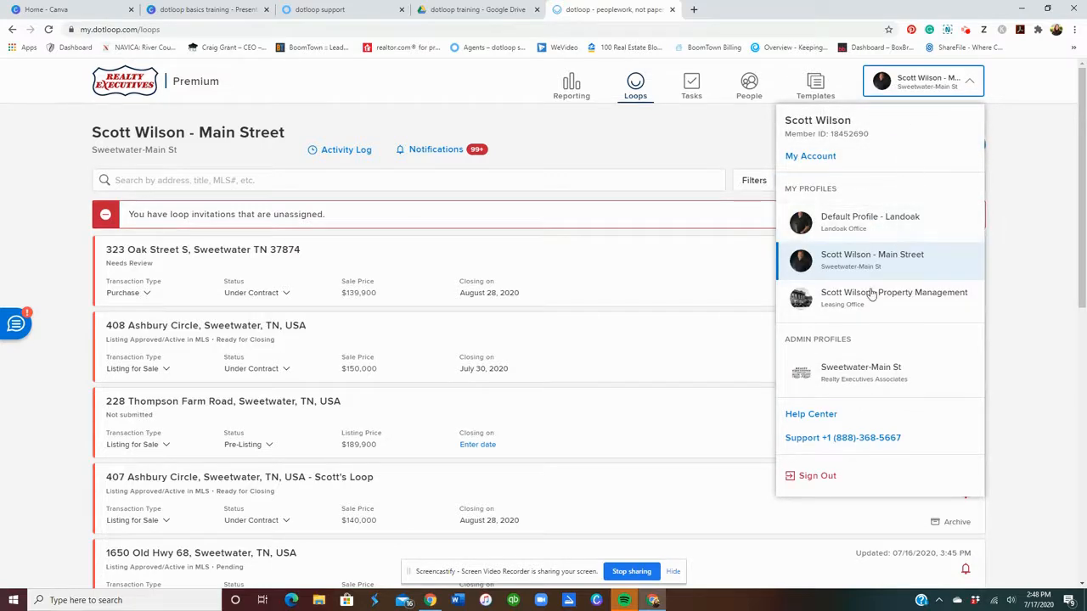
# Open the dotloop Help Center in a new browser tab from the profile selector.
pyautogui.click(828, 416)
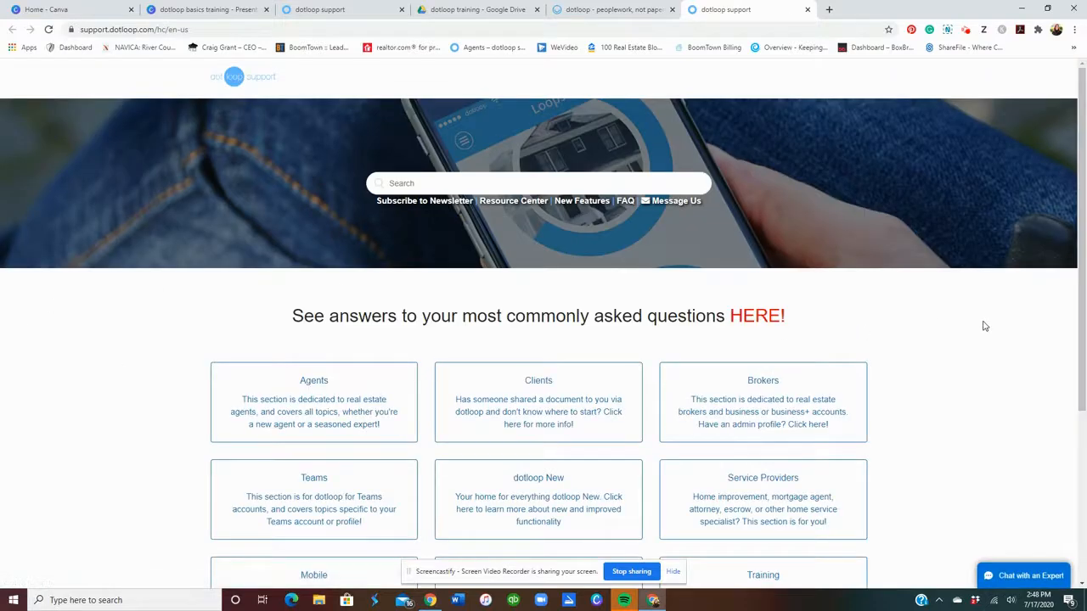
# Open the Agents section's Account Settings help article under My Account.
pyautogui.scroll(-1, 984, 326)
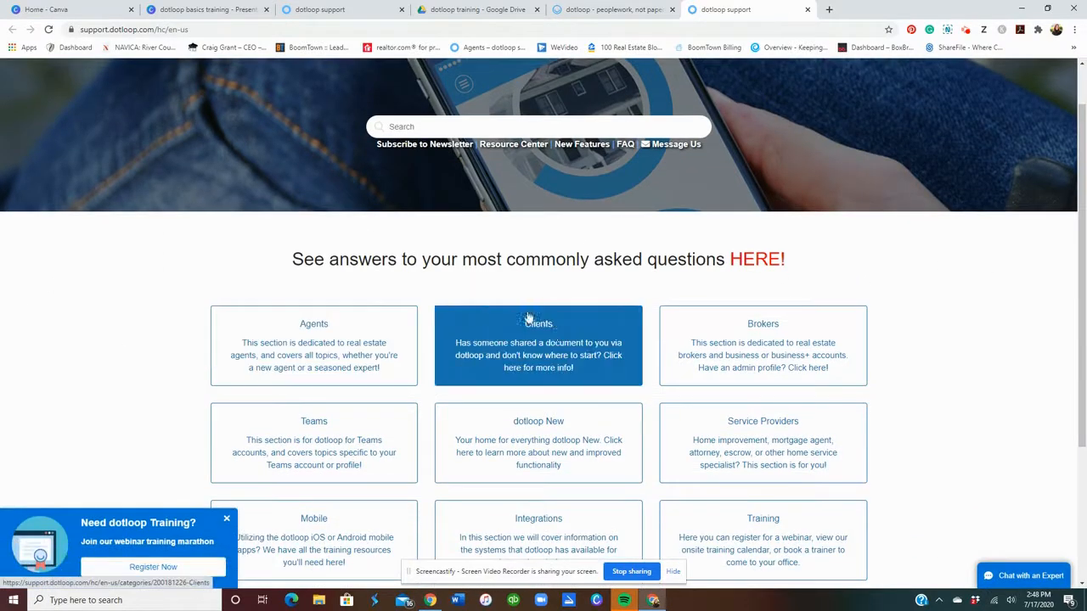
pyautogui.scroll(-1, 909, 335)
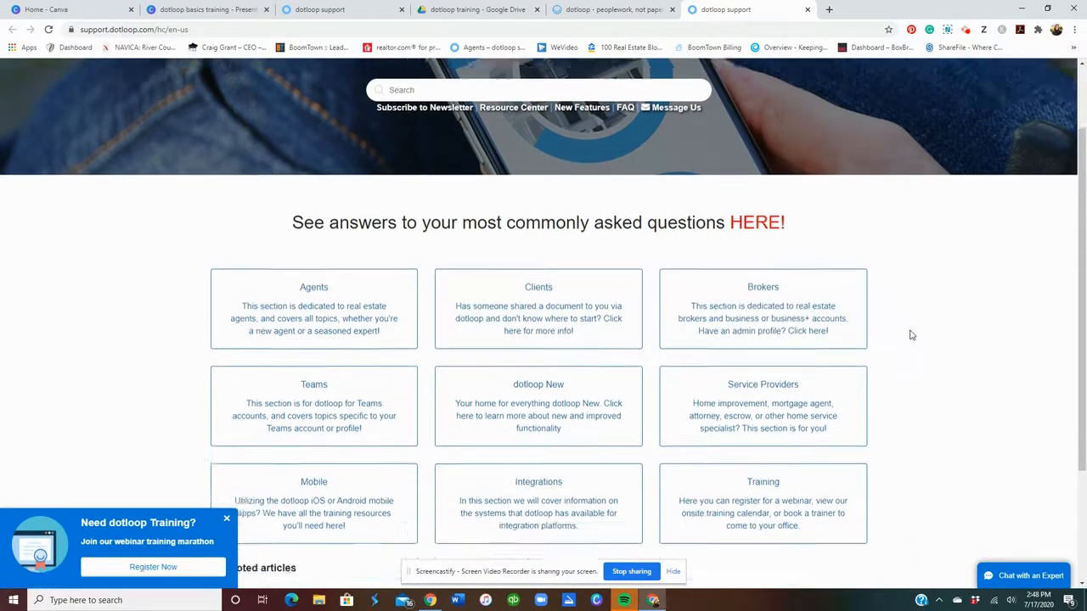
pyautogui.click(287, 293)
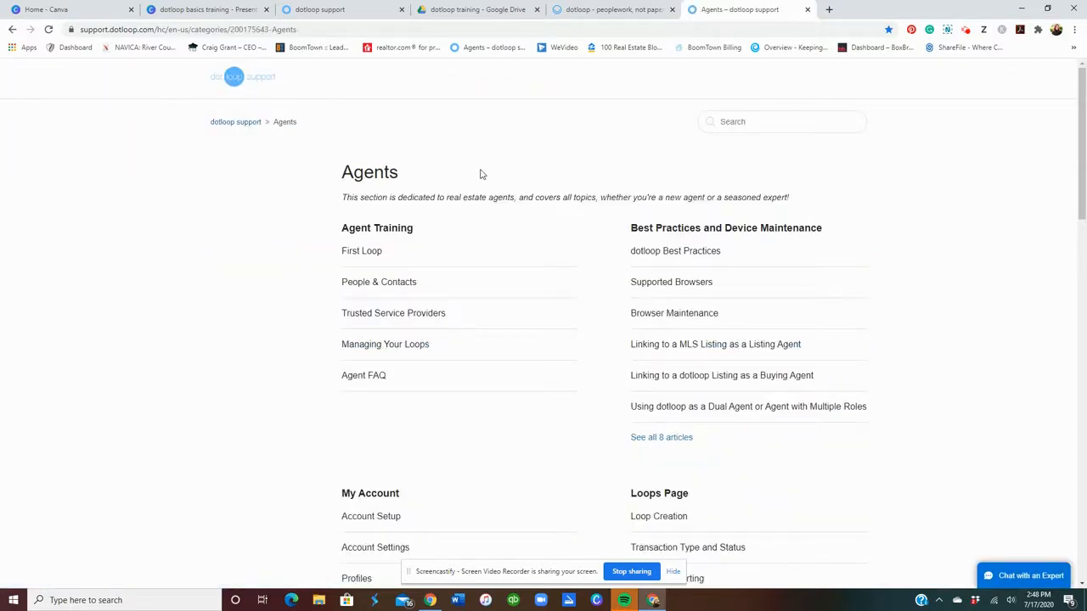
pyautogui.scroll(-2, 556, 199)
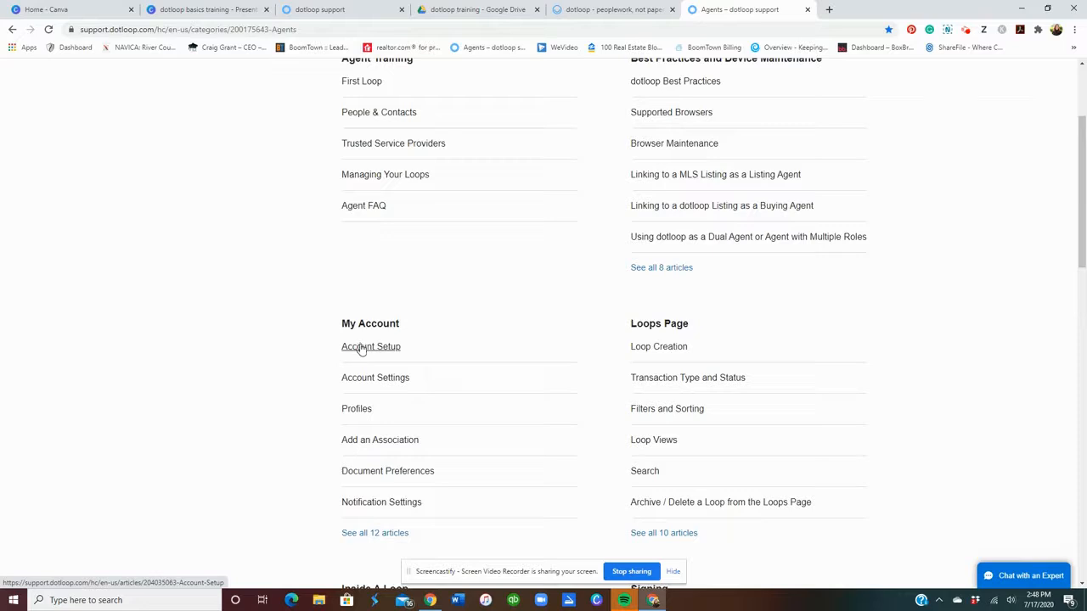
pyautogui.click(365, 377)
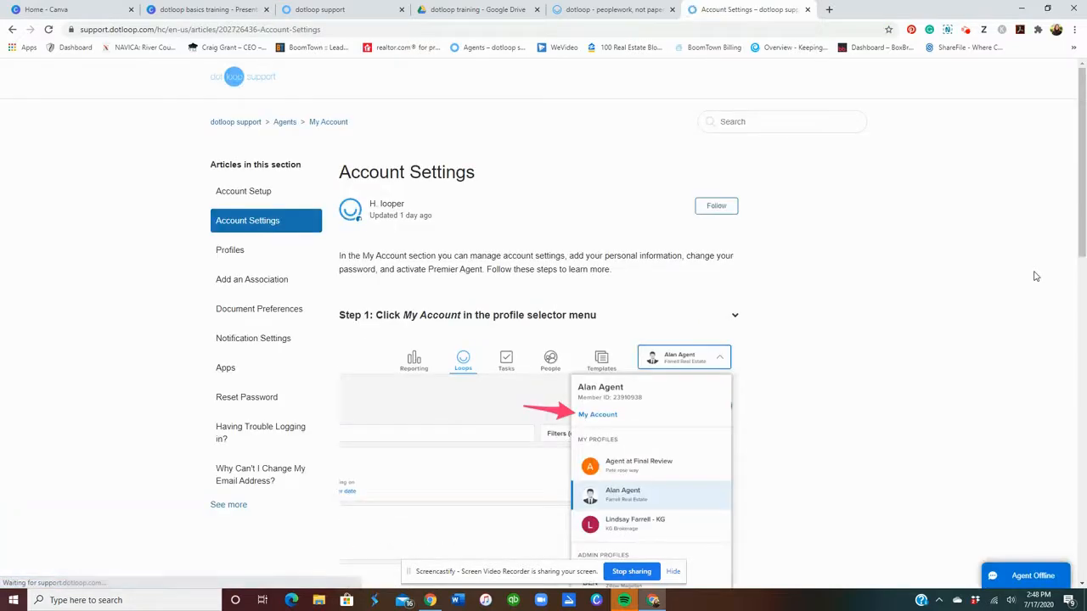
pyautogui.scroll(-1, 1035, 276)
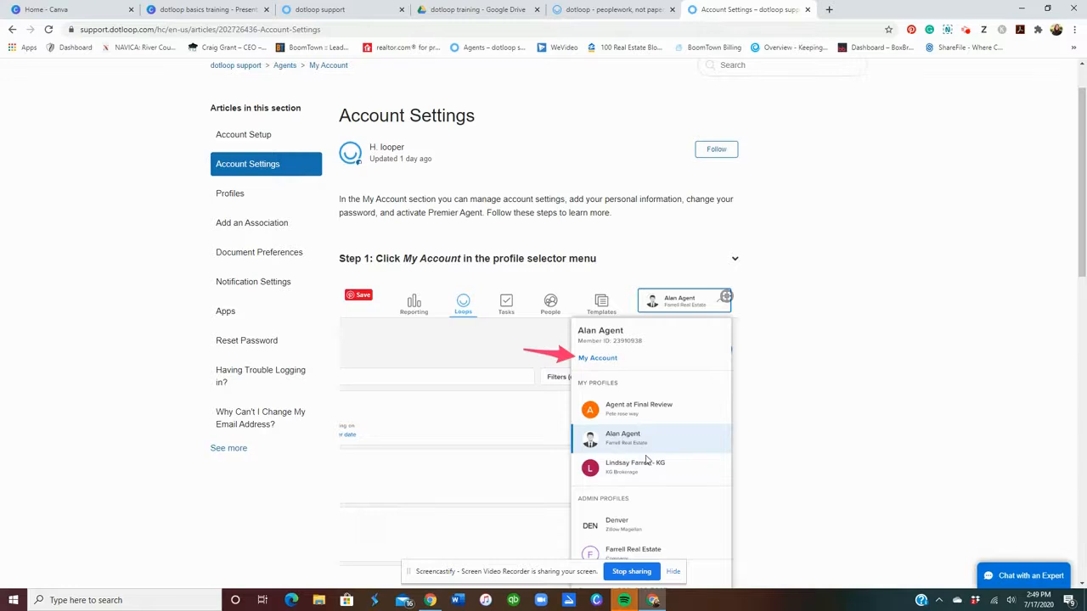
# Expand the article's Step 2: Add account photo, then return to the dotloop Loops tab.
pyautogui.hotkey('ctrl', 'shift', 'Tab')
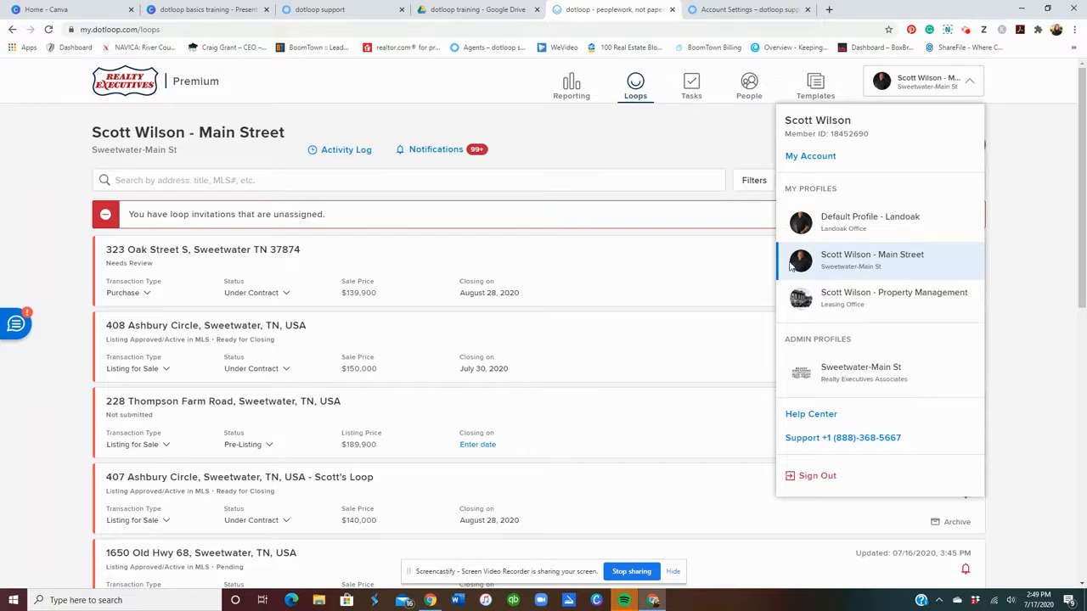
pyautogui.click(760, 9)
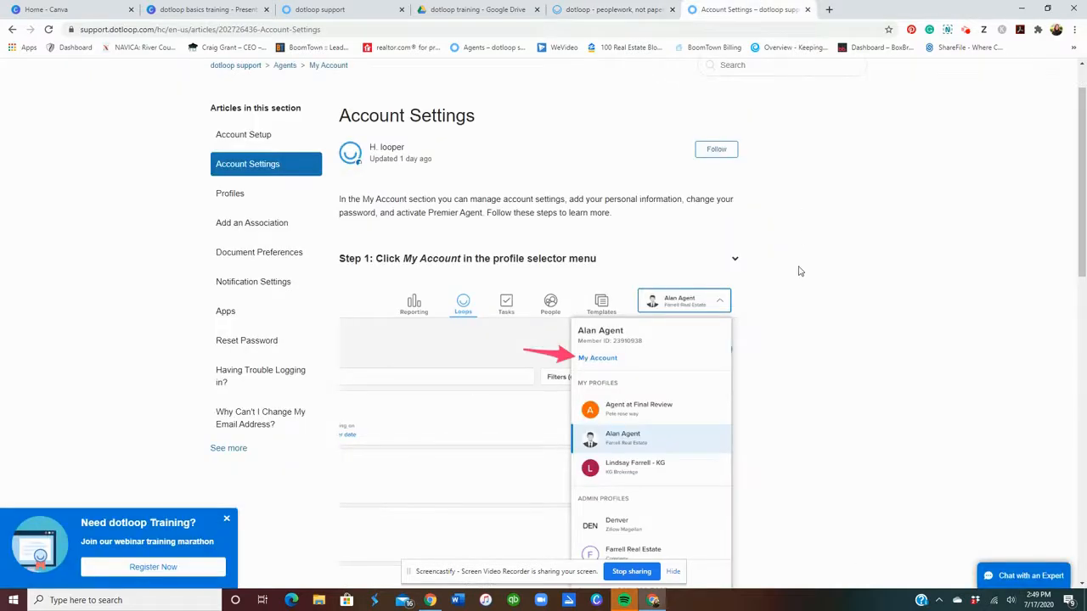
pyautogui.scroll(-4, 798, 271)
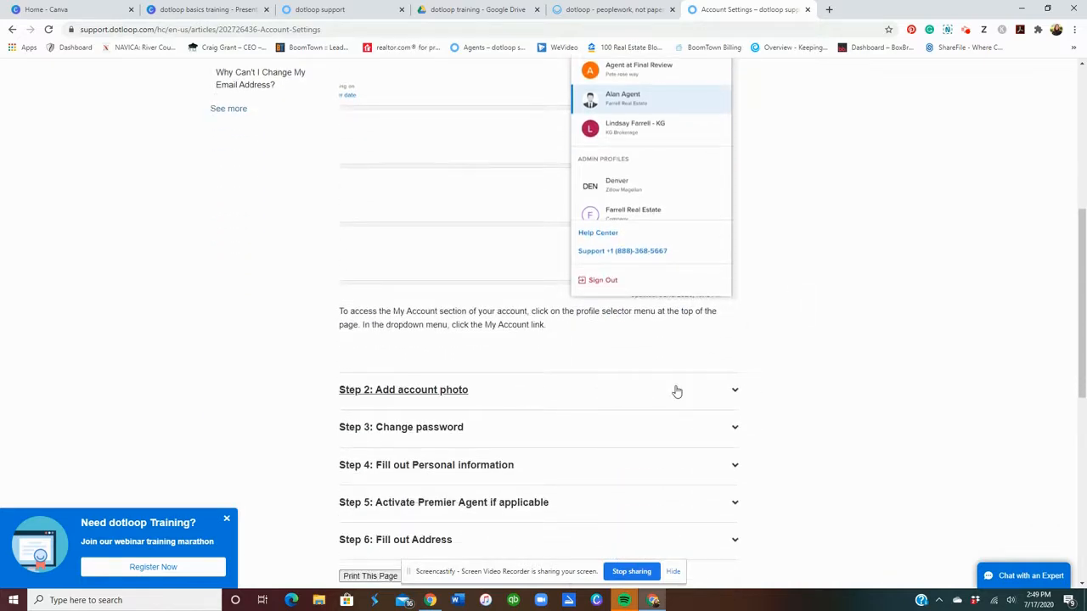
pyautogui.click(677, 391)
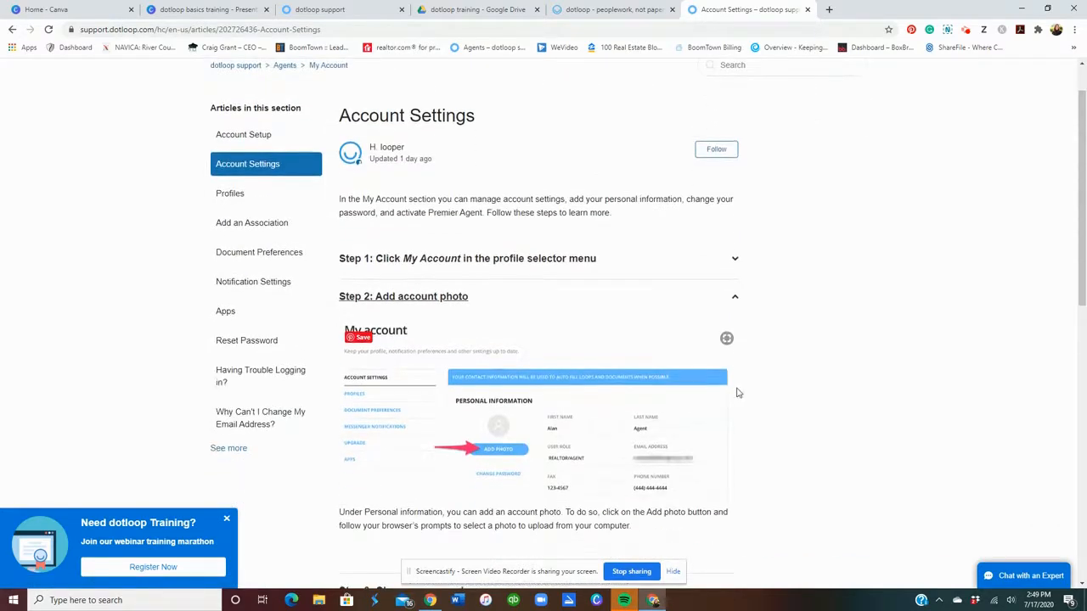
pyautogui.scroll(-1, 546, 463)
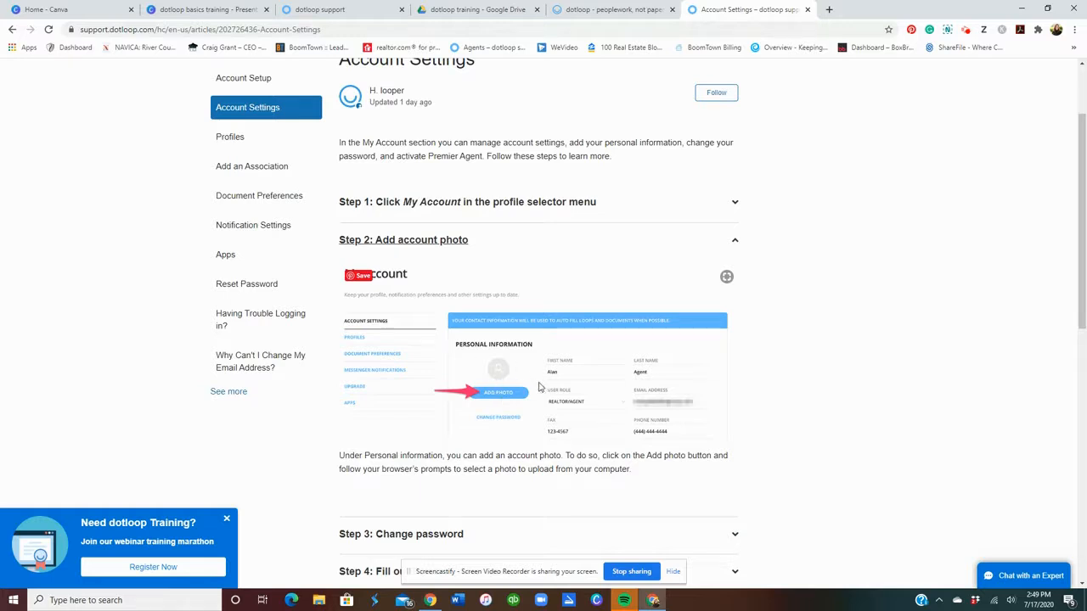
pyautogui.scroll(-1, 538, 388)
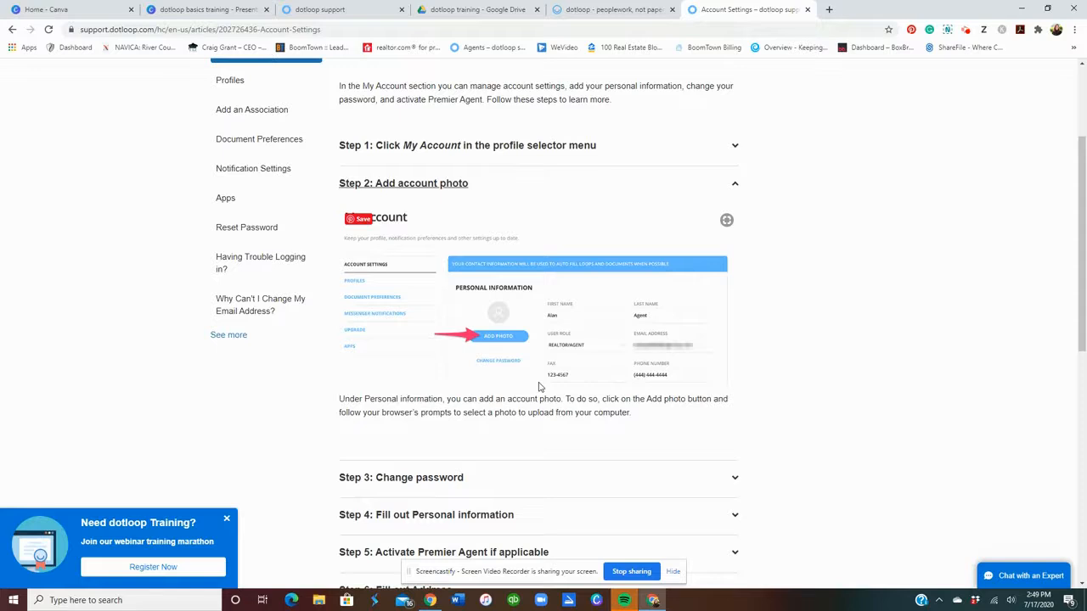
pyautogui.click(611, 10)
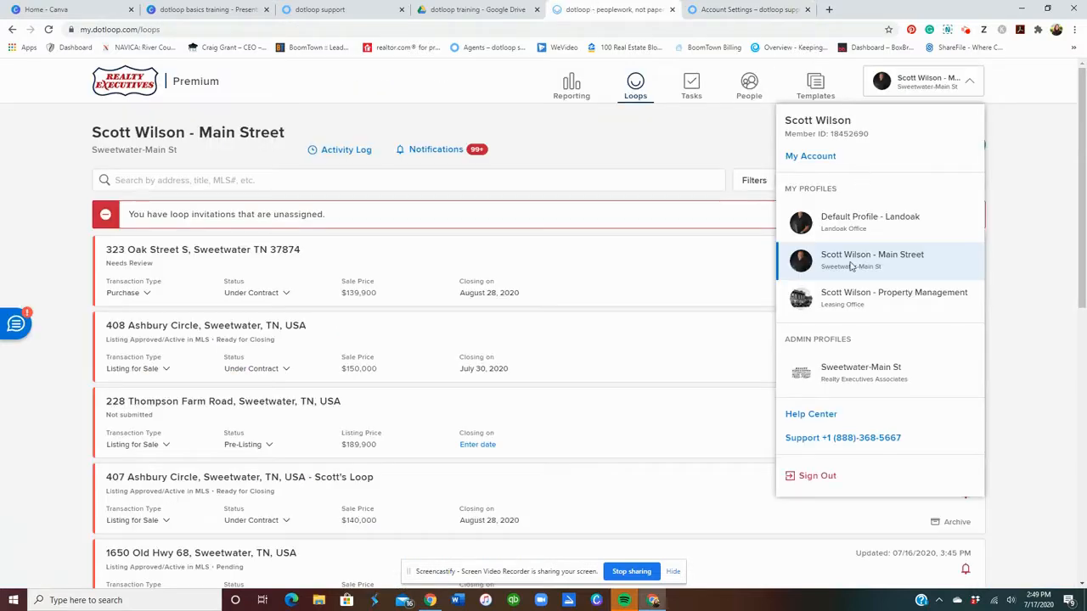
# Open My Account and scroll past Personal Information to the three linked Zillow Premier Agent profiles.
pyautogui.click(792, 158)
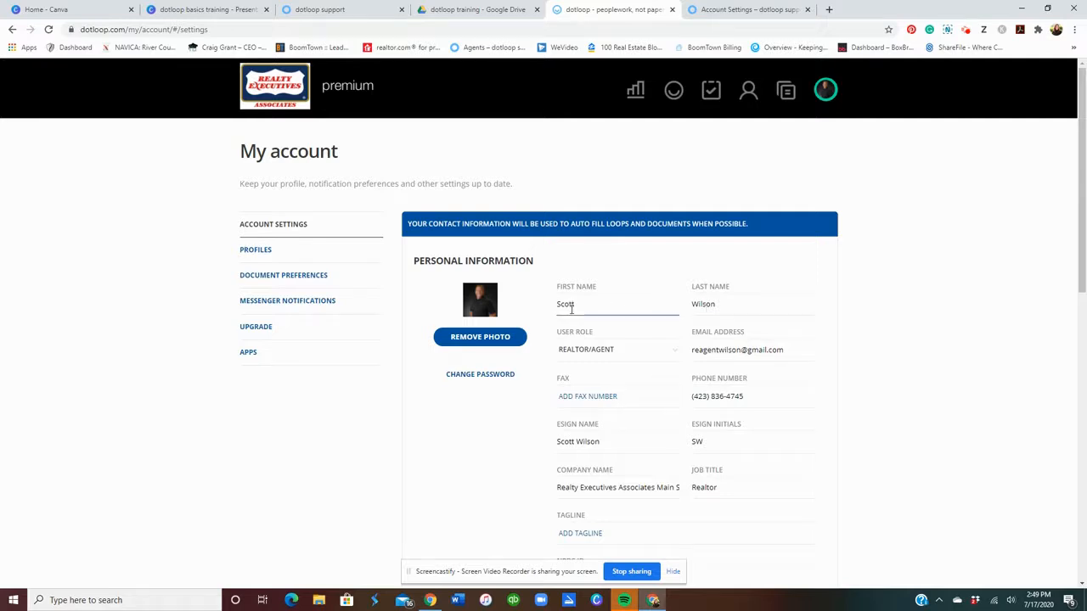
pyautogui.scroll(-1, 805, 305)
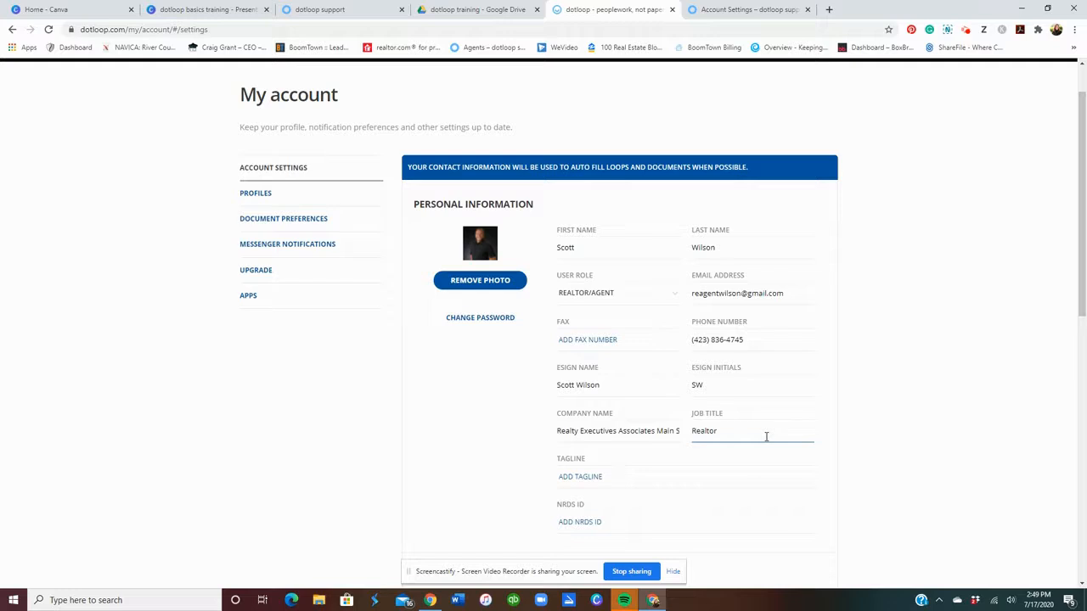
pyautogui.scroll(-1, 766, 437)
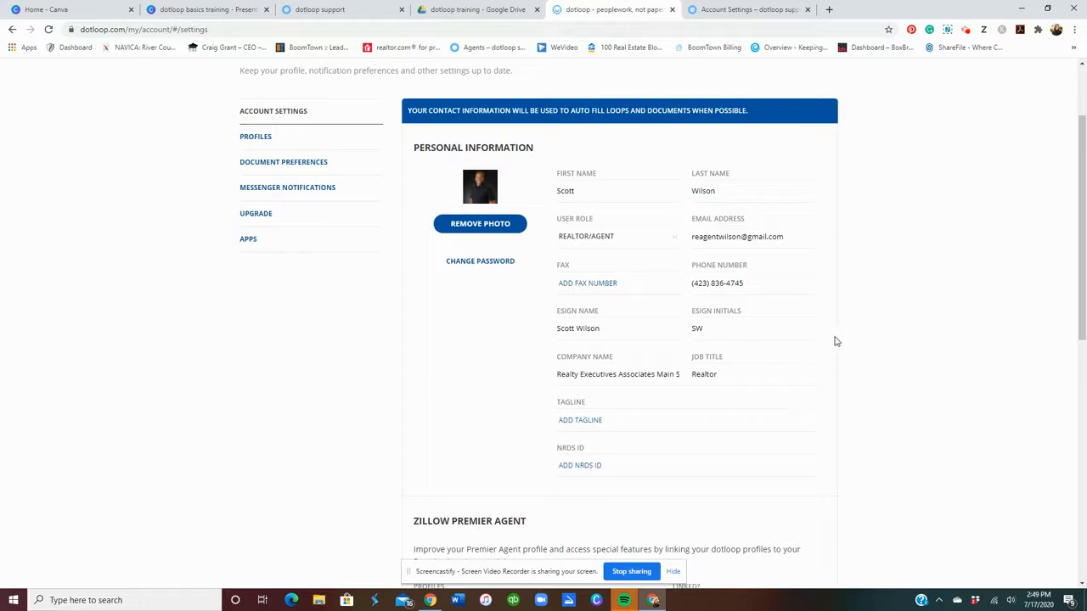
pyautogui.scroll(-3, 833, 267)
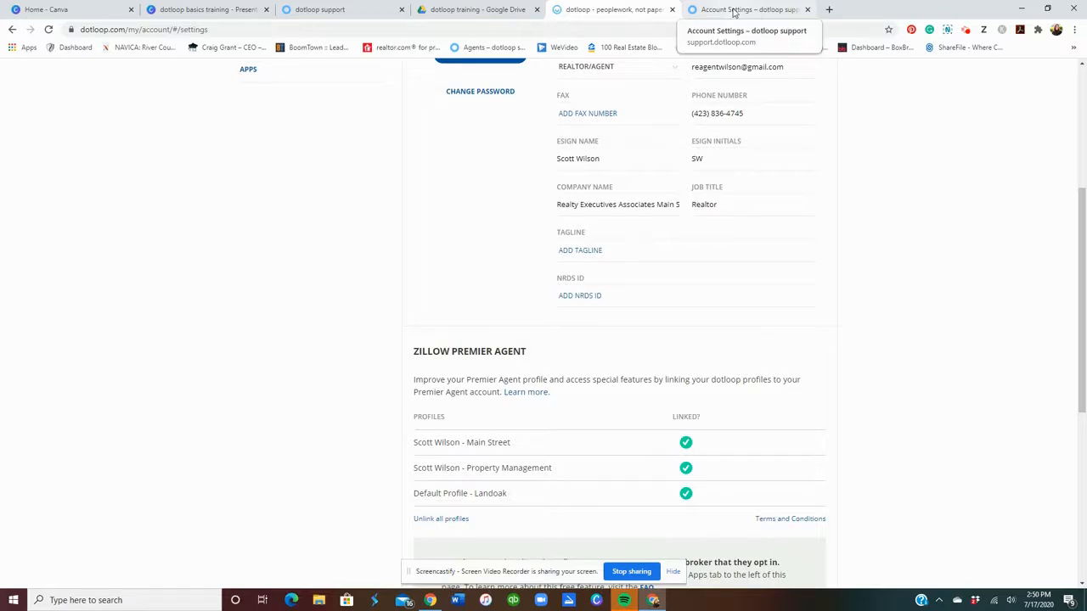
pyautogui.click(734, 11)
# Expand Step 5: Activate Premier Agent, dismiss the voice assistant overlay, and return to dotloop.
pyautogui.scroll(-1, 964, 349)
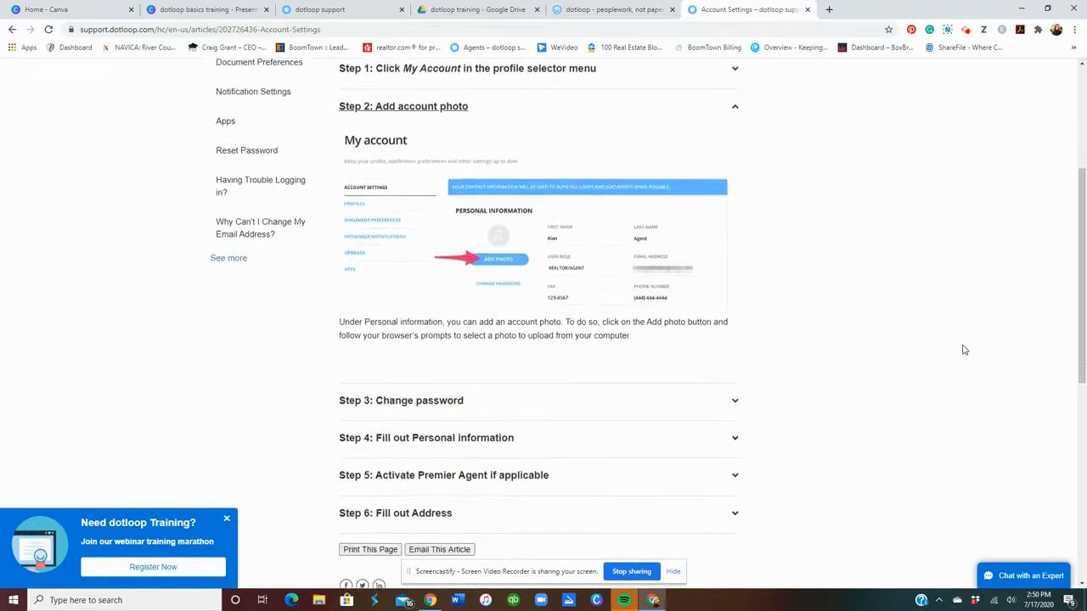
pyautogui.scroll(-1, 964, 349)
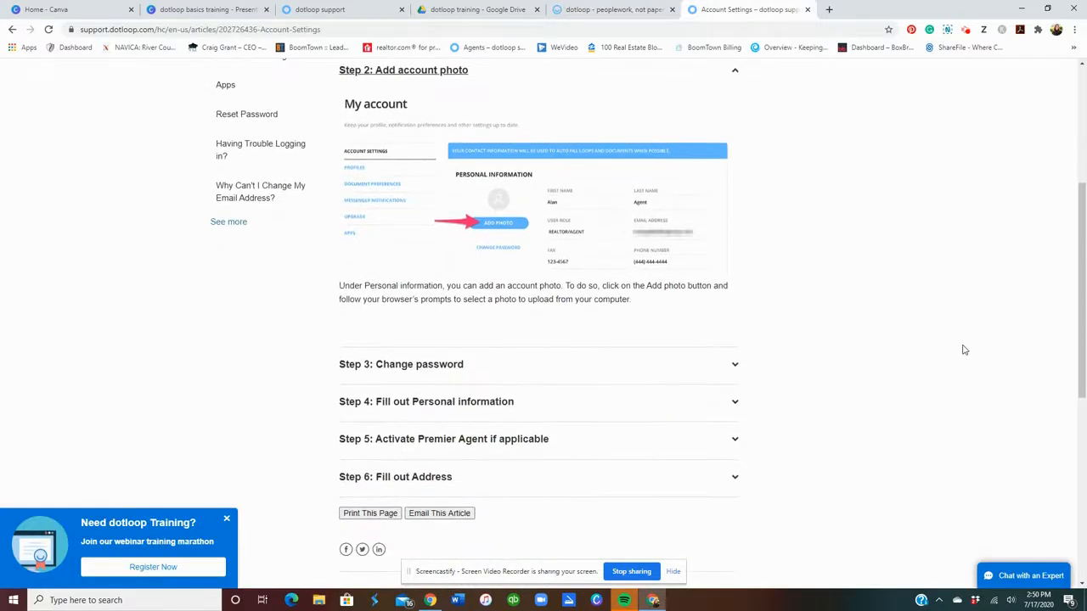
pyautogui.click(629, 440)
pyautogui.scroll(-1, 855, 408)
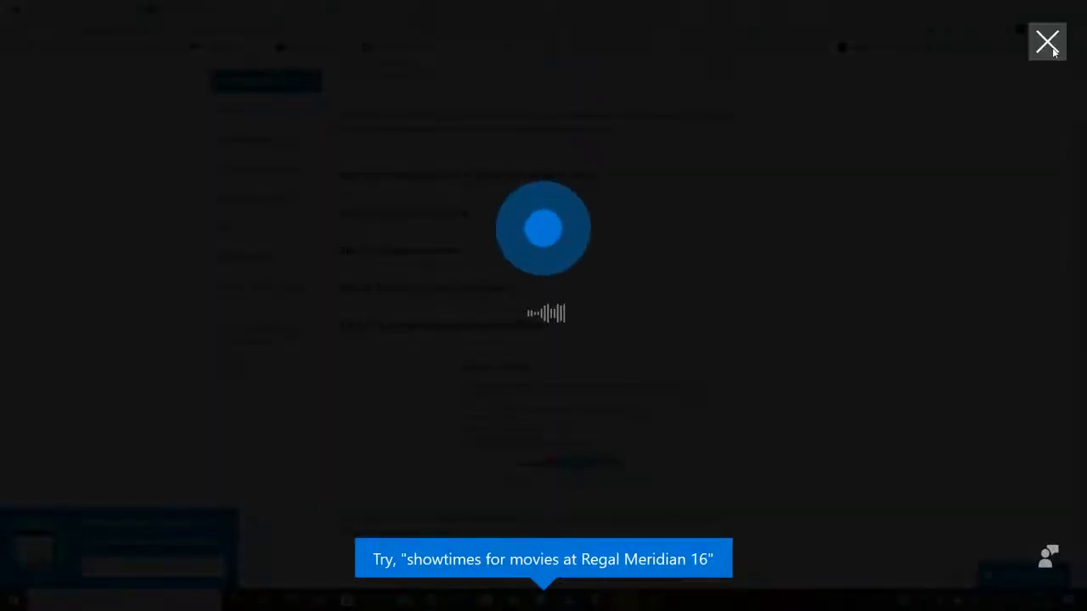
pyautogui.click(1053, 51)
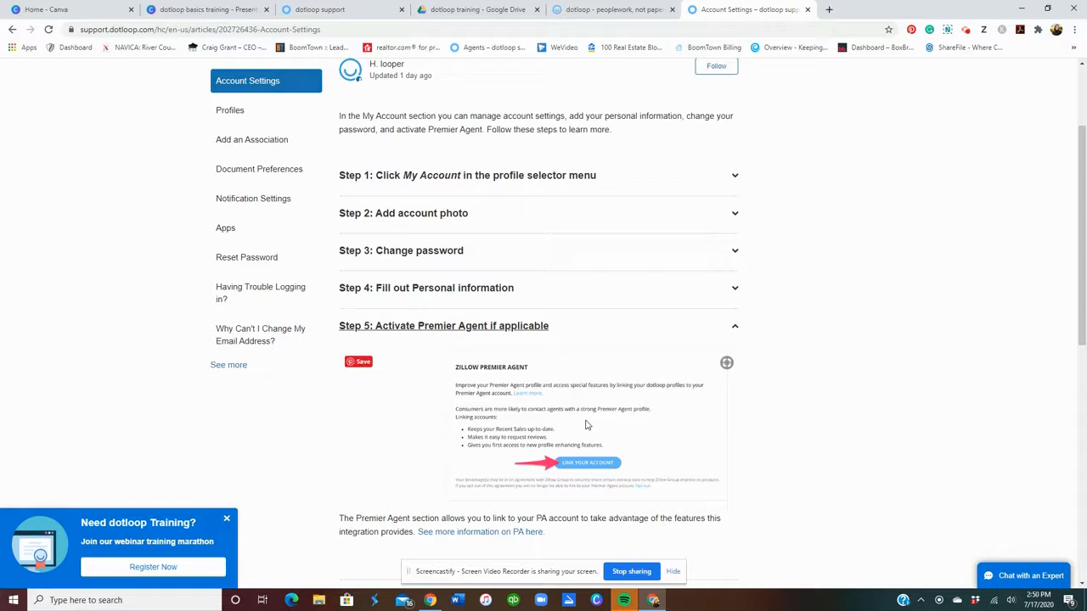
pyautogui.scroll(2, 691, 405)
pyautogui.click(611, 10)
pyautogui.scroll(3, 767, 213)
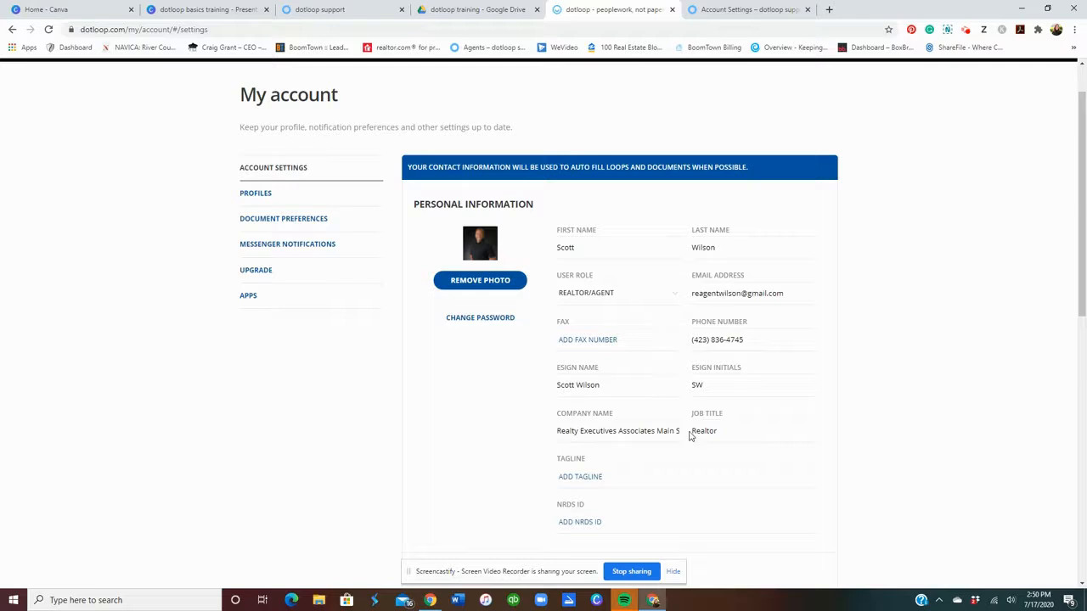
# Open the Main Street profile's details from the profile list.
pyautogui.scroll(-2, 775, 436)
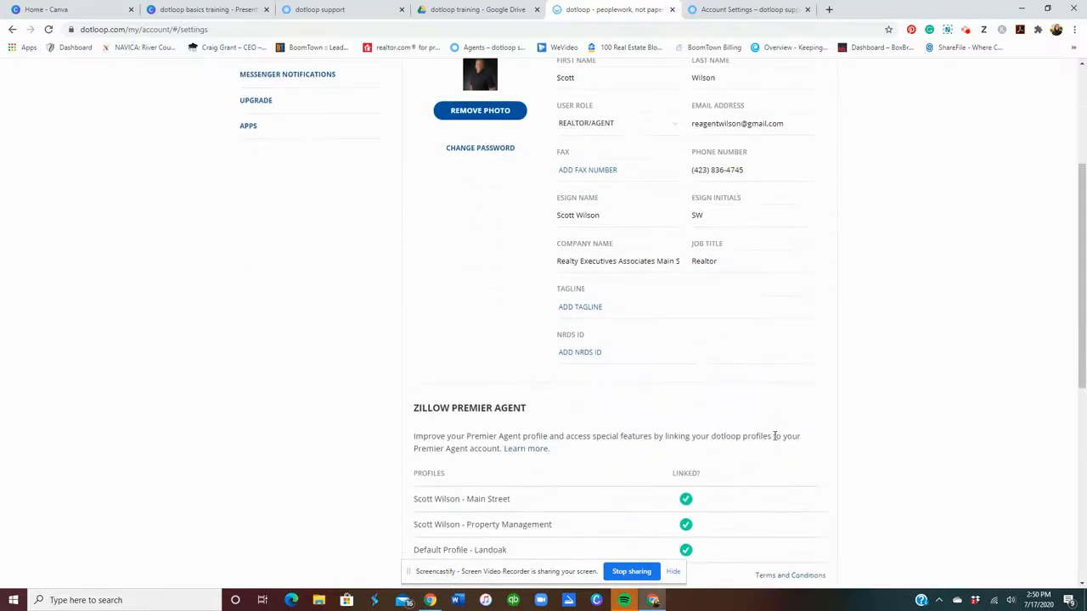
pyautogui.scroll(-1, 775, 436)
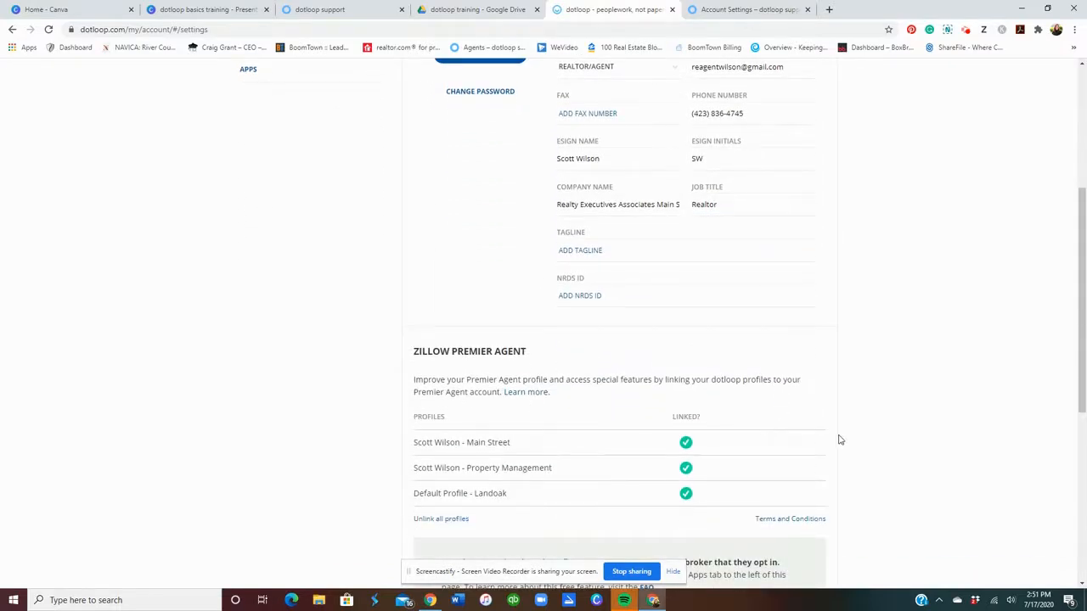
pyautogui.scroll(3, 839, 440)
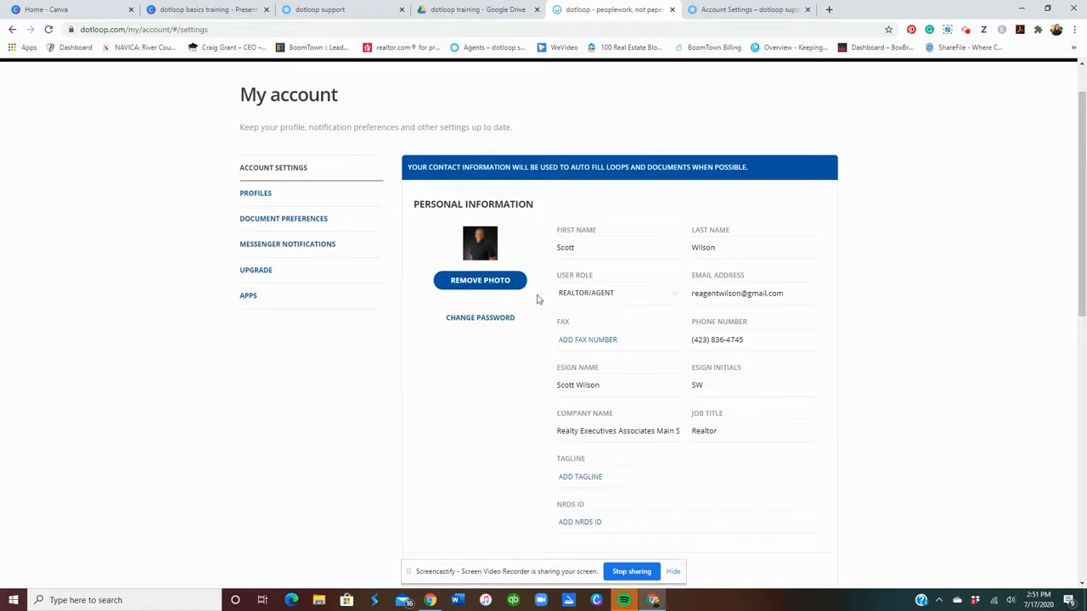
pyautogui.click(279, 207)
pyautogui.click(295, 300)
# Step through the profile's phone, broker license and office ID fields, reviewing down to Company.
pyautogui.click(645, 330)
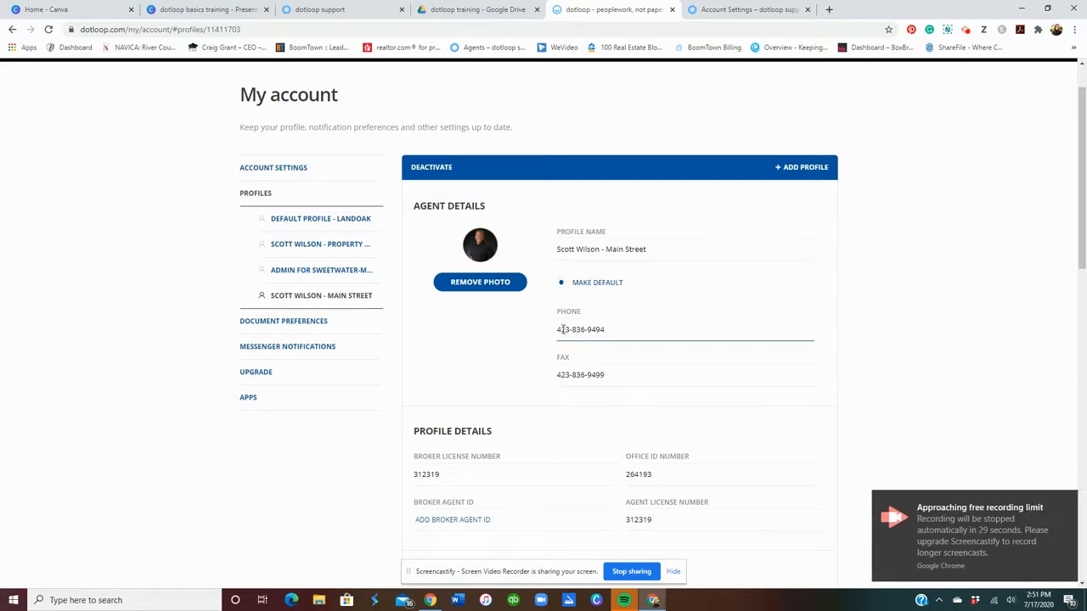
pyautogui.scroll(-2, 651, 322)
pyautogui.click(440, 361)
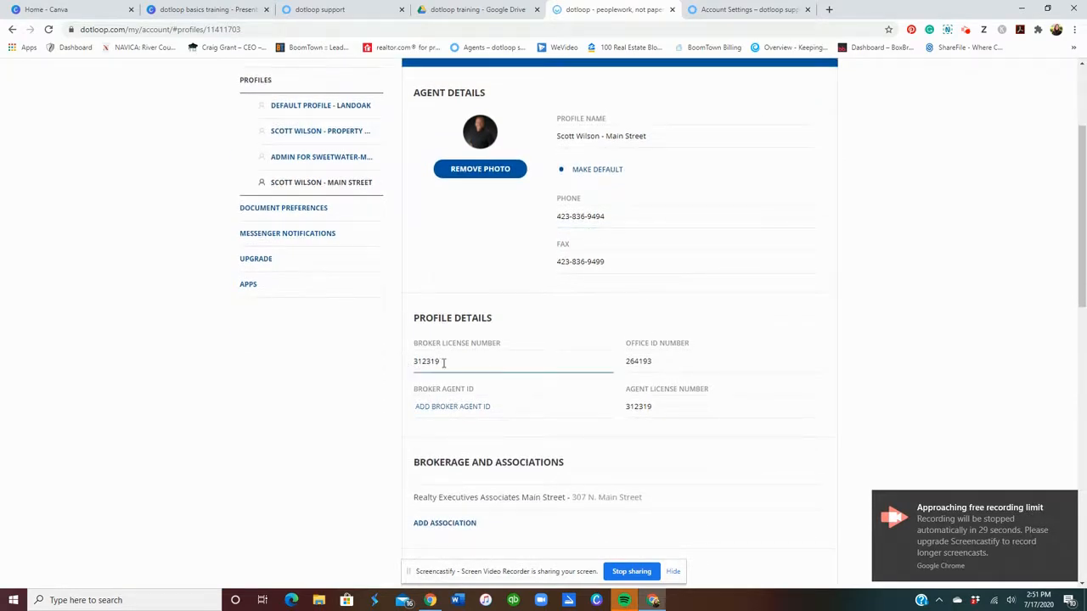
pyautogui.click(652, 364)
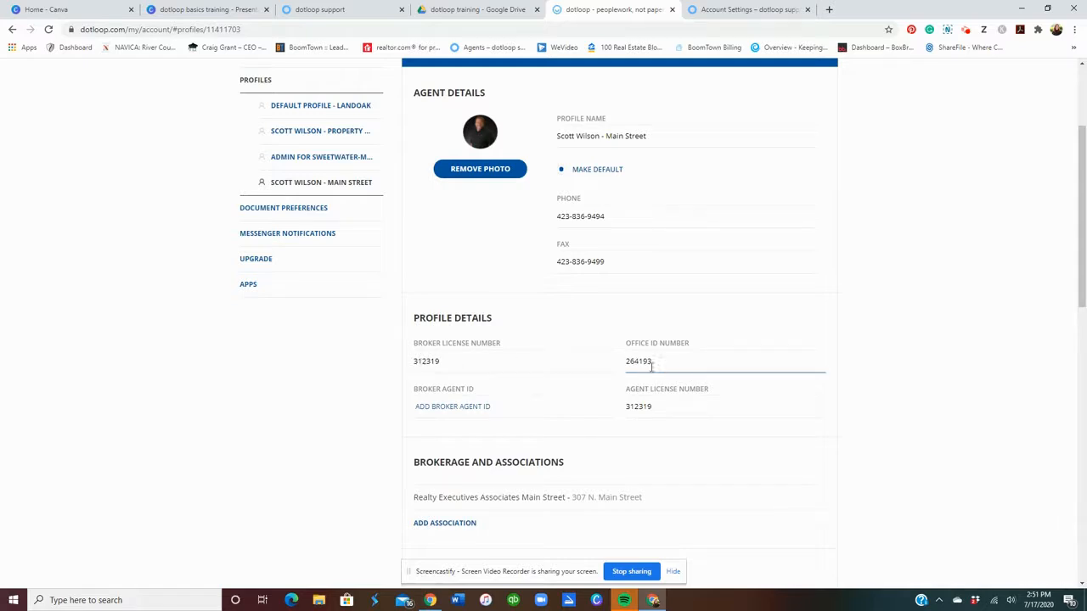
pyautogui.click(705, 339)
pyautogui.scroll(-1, 712, 334)
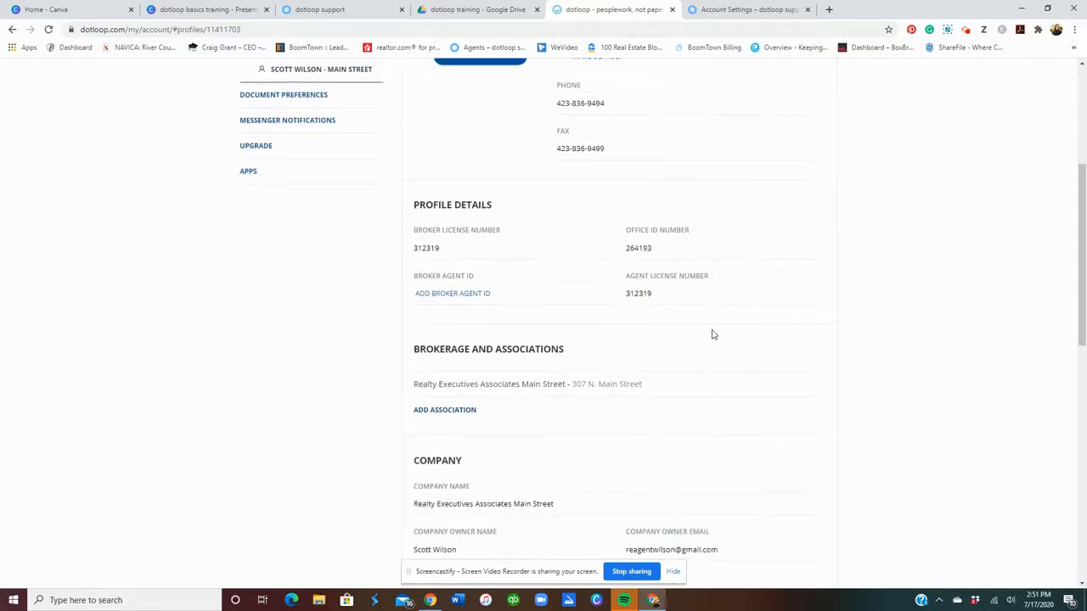
pyautogui.scroll(-1, 711, 335)
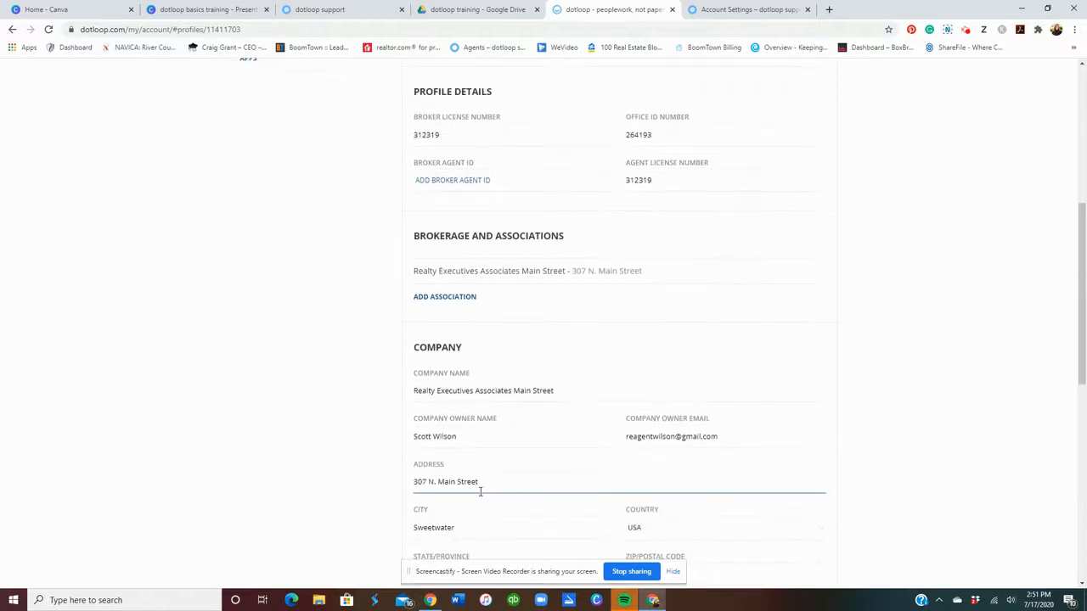
pyautogui.scroll(-1, 478, 490)
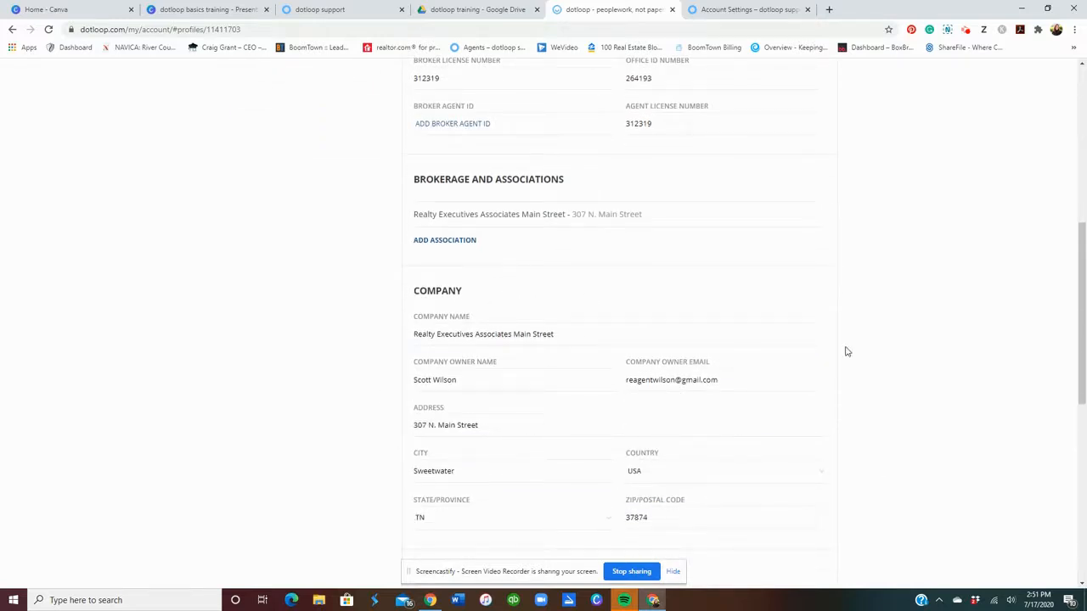
pyautogui.scroll(5, 847, 352)
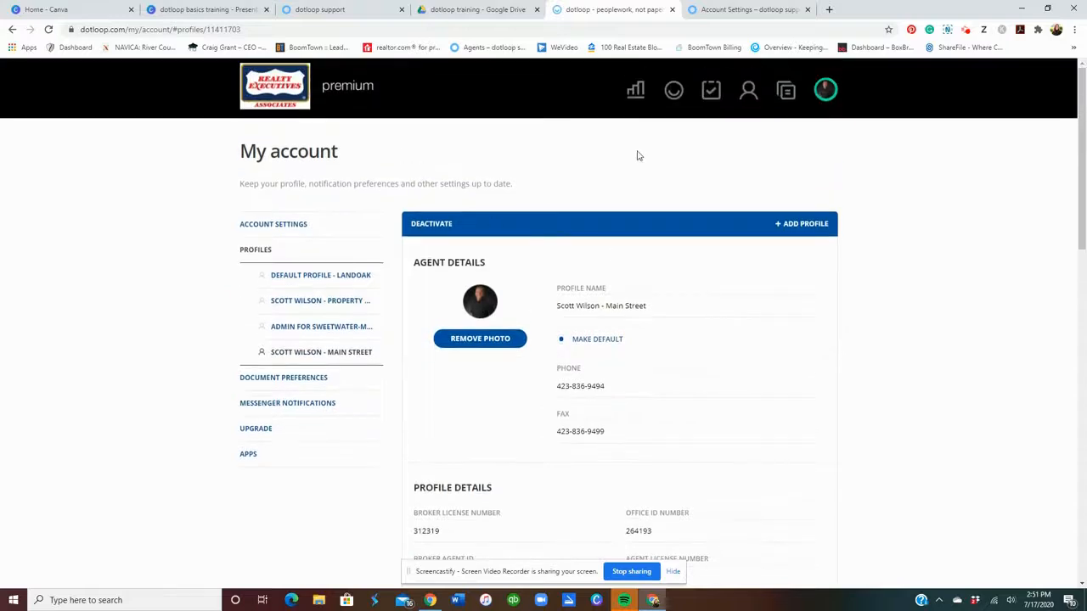
pyautogui.click(829, 94)
pyautogui.scroll(-3, 760, 265)
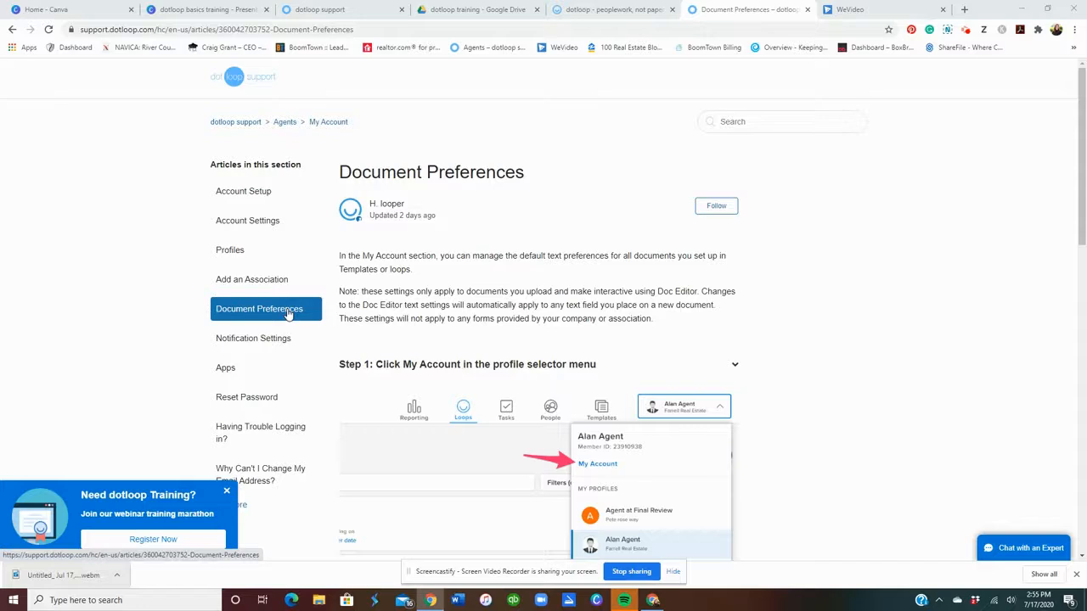
# Expand the Document Preferences article's Step 2 instructions.
pyautogui.scroll(-1, 677, 413)
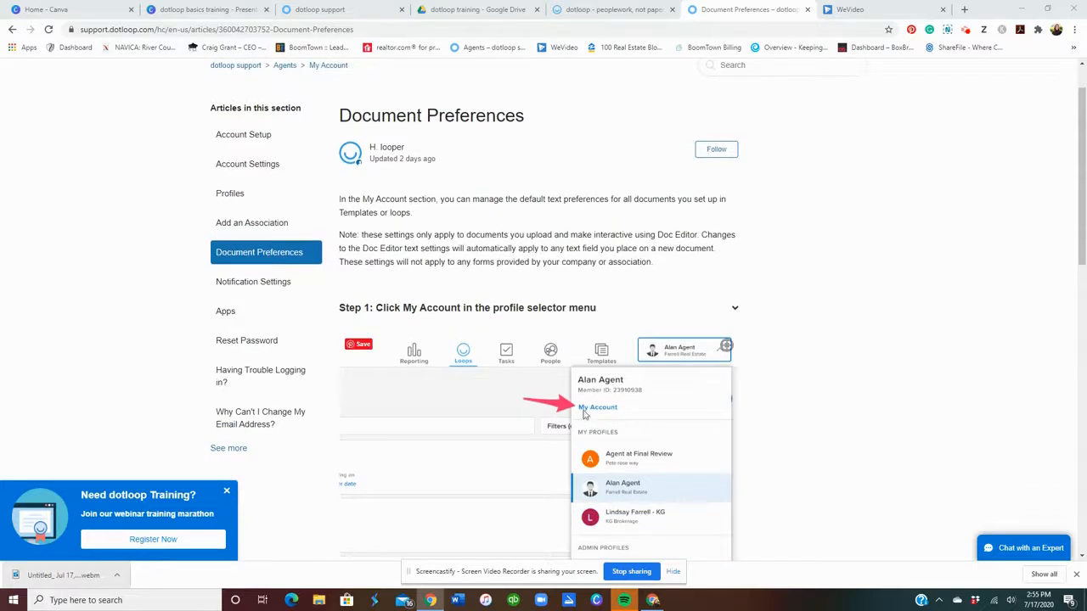
pyautogui.scroll(-2, 625, 413)
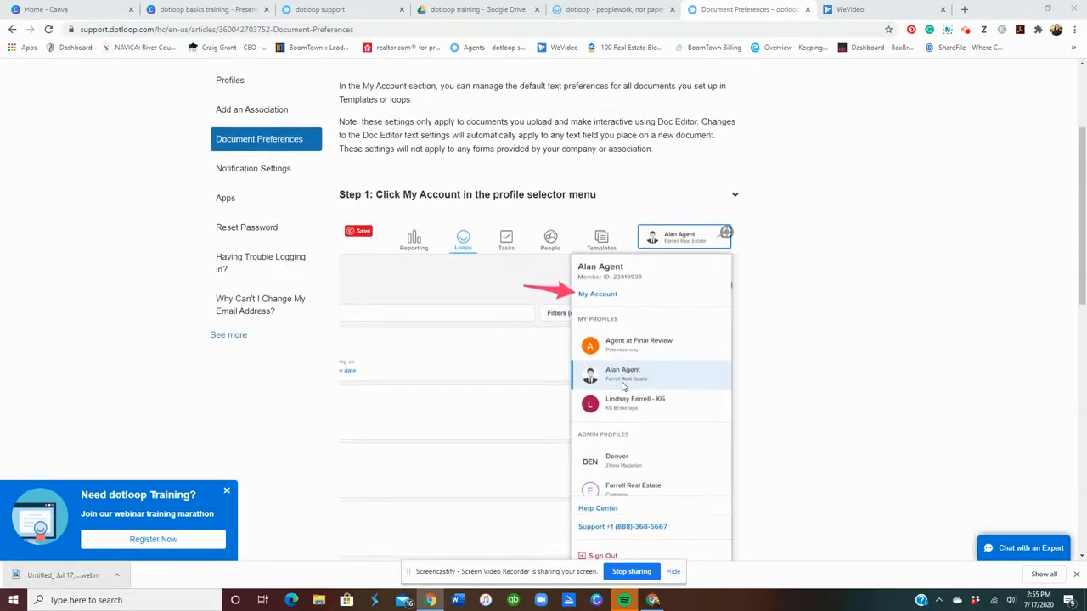
pyautogui.scroll(-5, 622, 386)
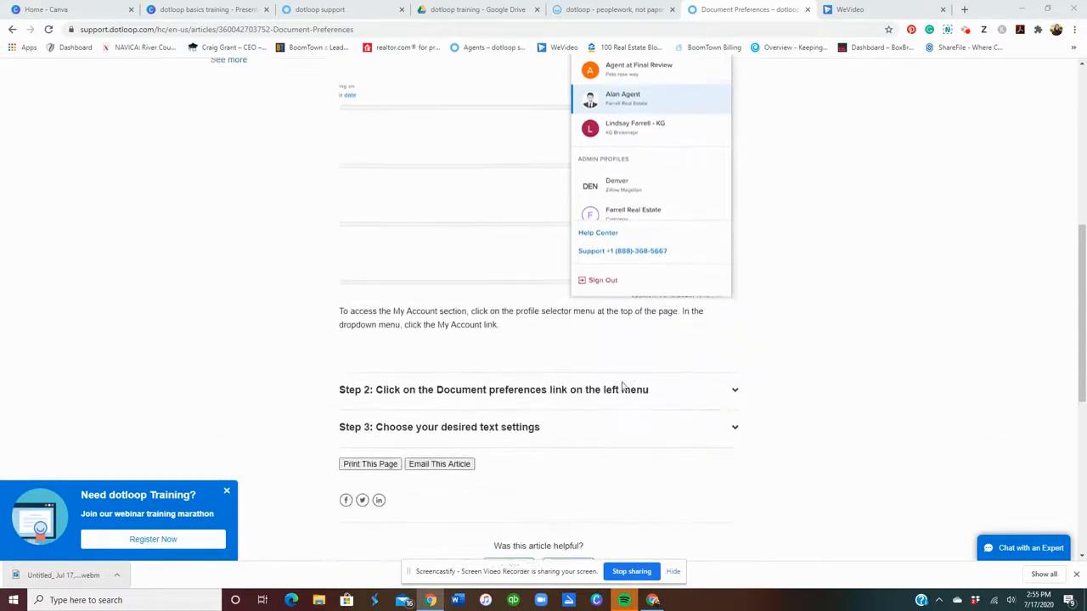
pyautogui.click(617, 384)
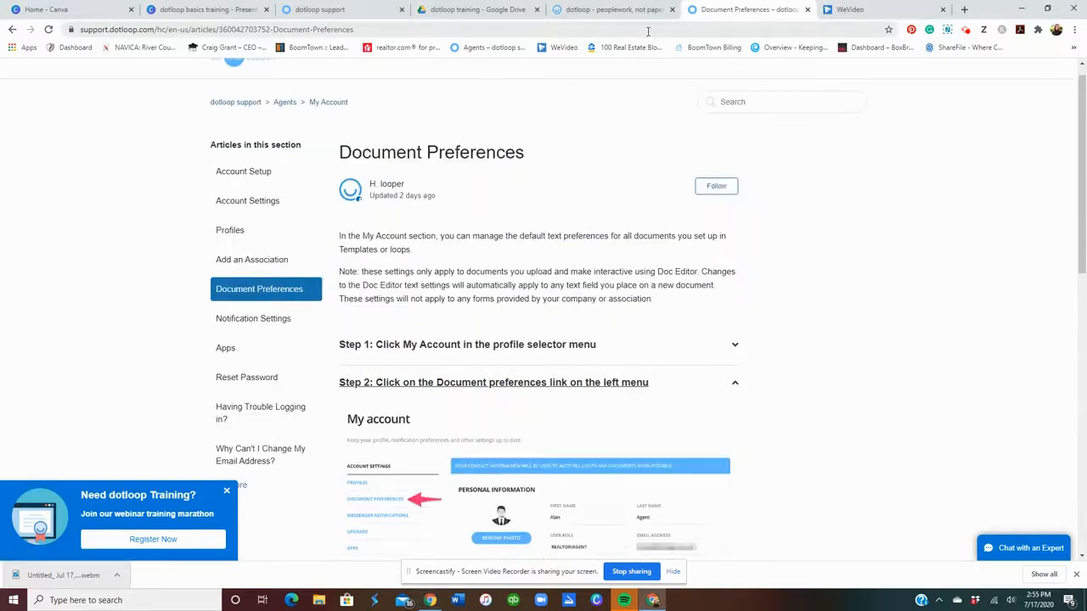
pyautogui.scroll(-1, 801, 317)
# In dotloop, open Document Preferences showing Serif, Normal, Black, 11pt editor defaults.
pyautogui.click(589, 9)
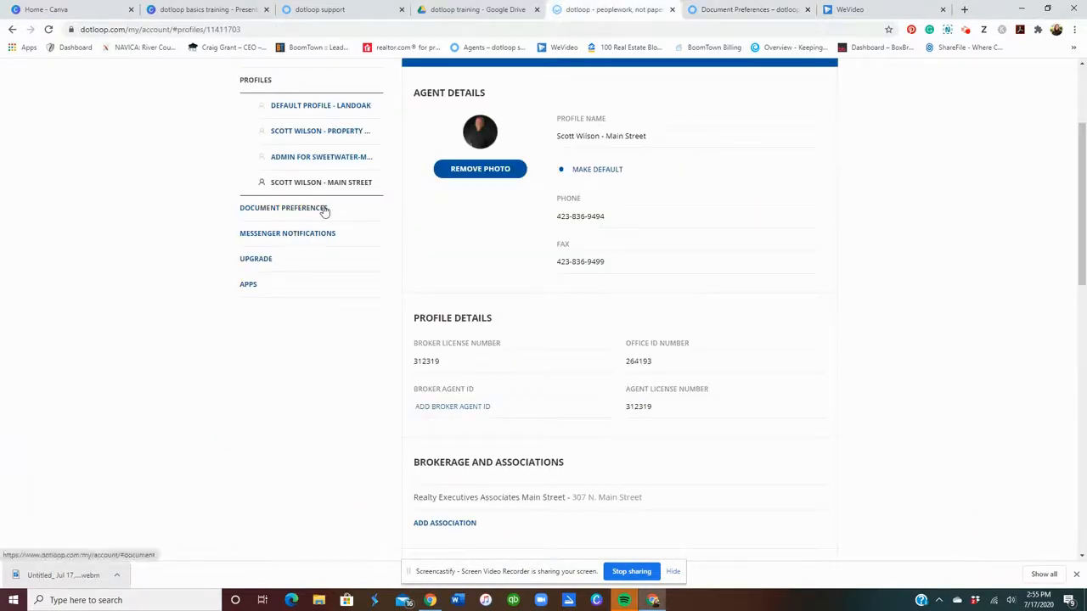
pyautogui.scroll(2, 324, 212)
pyautogui.click(830, 95)
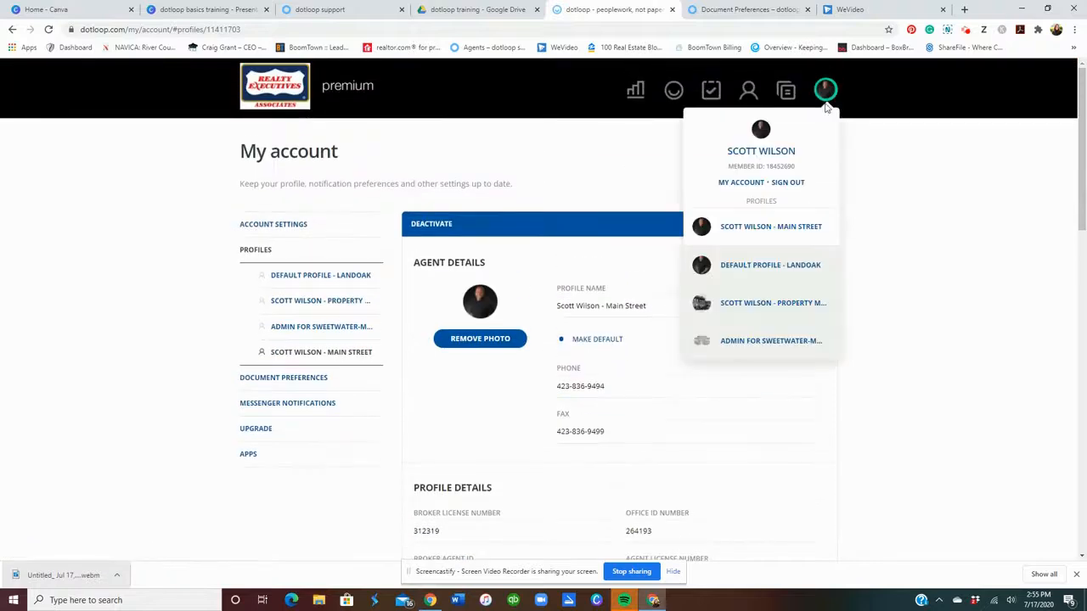
pyautogui.click(291, 383)
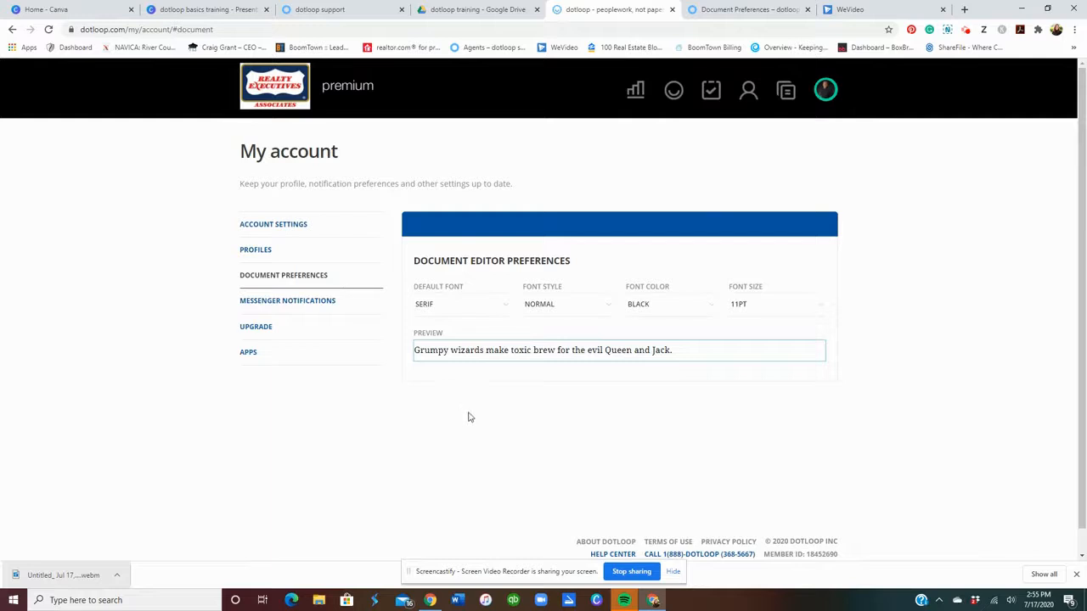
pyautogui.click(465, 306)
pyautogui.click(462, 339)
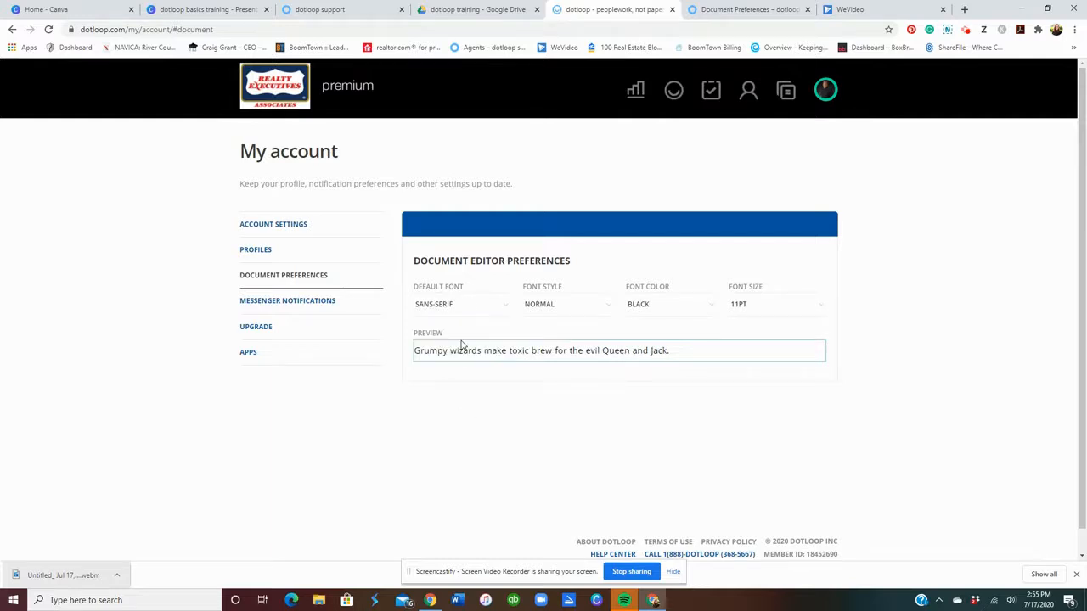
pyautogui.click(475, 308)
pyautogui.click(468, 351)
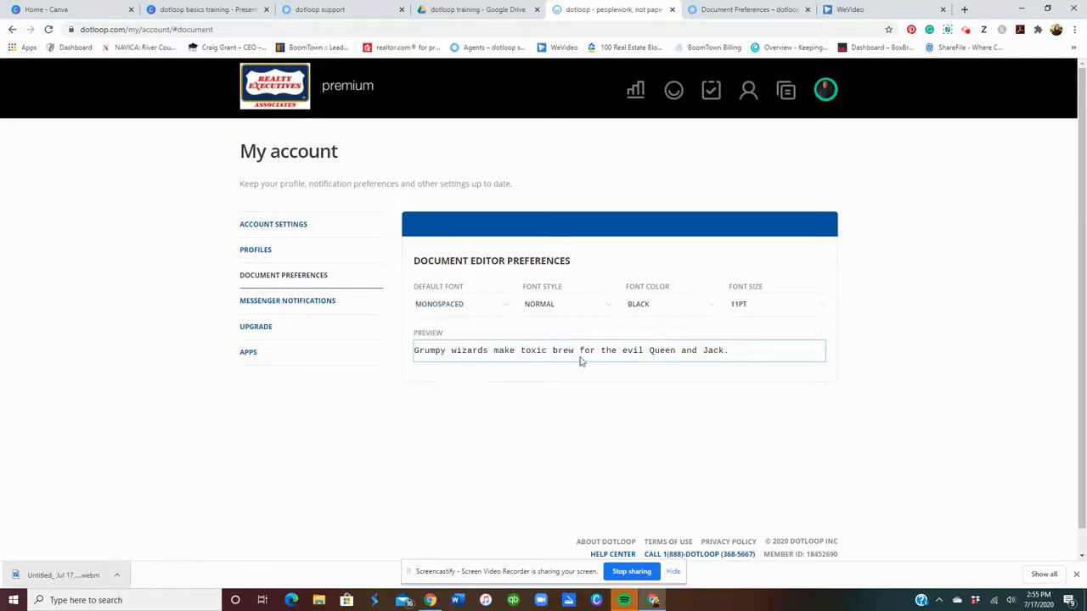
pyautogui.click(576, 306)
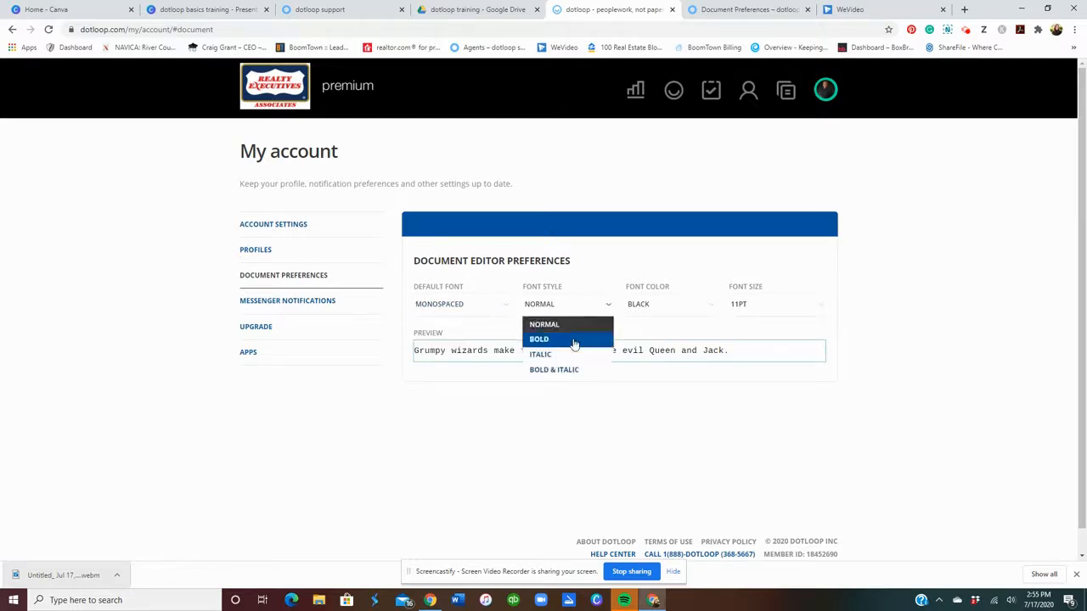
pyautogui.click(578, 341)
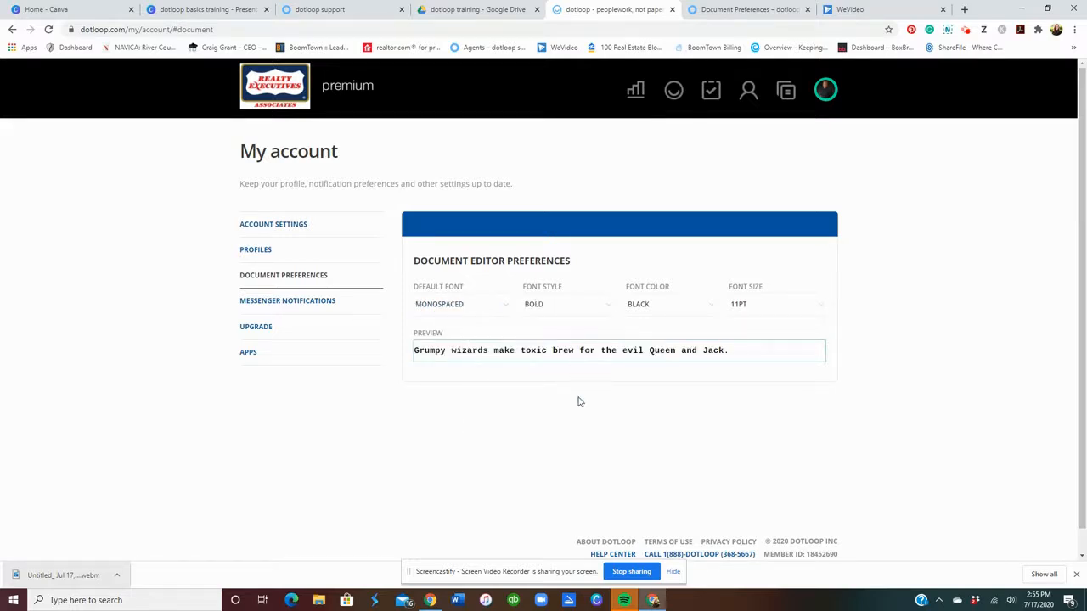
pyautogui.click(650, 312)
pyautogui.click(664, 343)
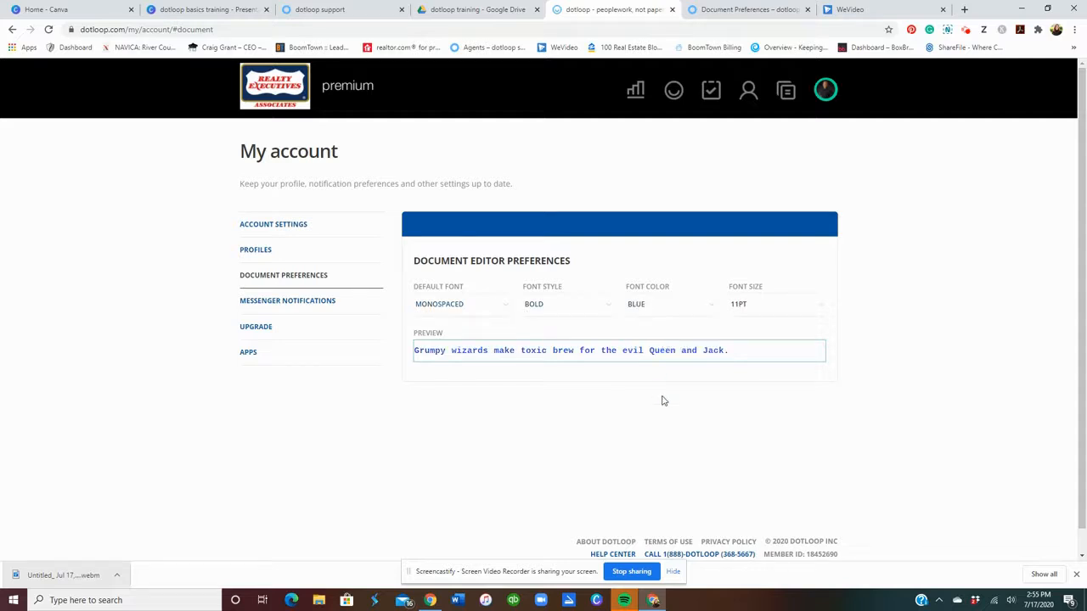
pyautogui.click(749, 307)
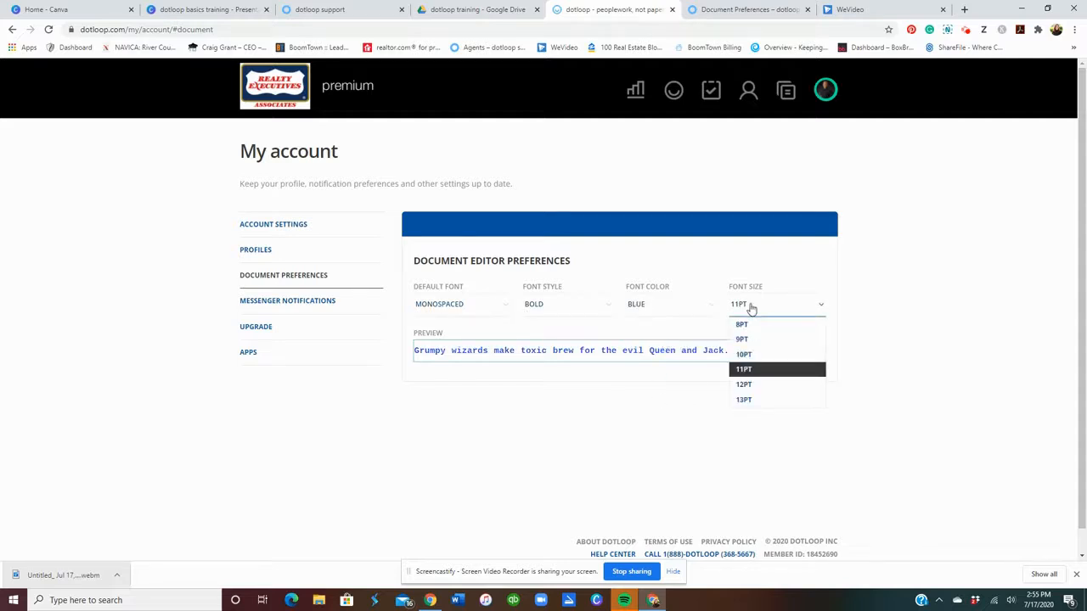
pyautogui.click(746, 370)
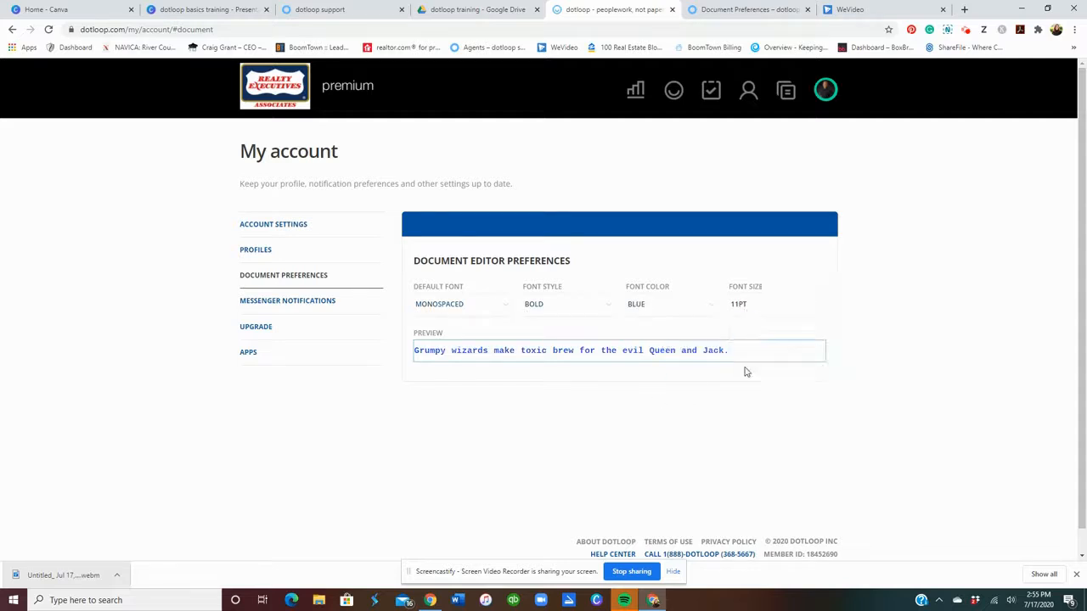
pyautogui.click(475, 307)
pyautogui.click(482, 337)
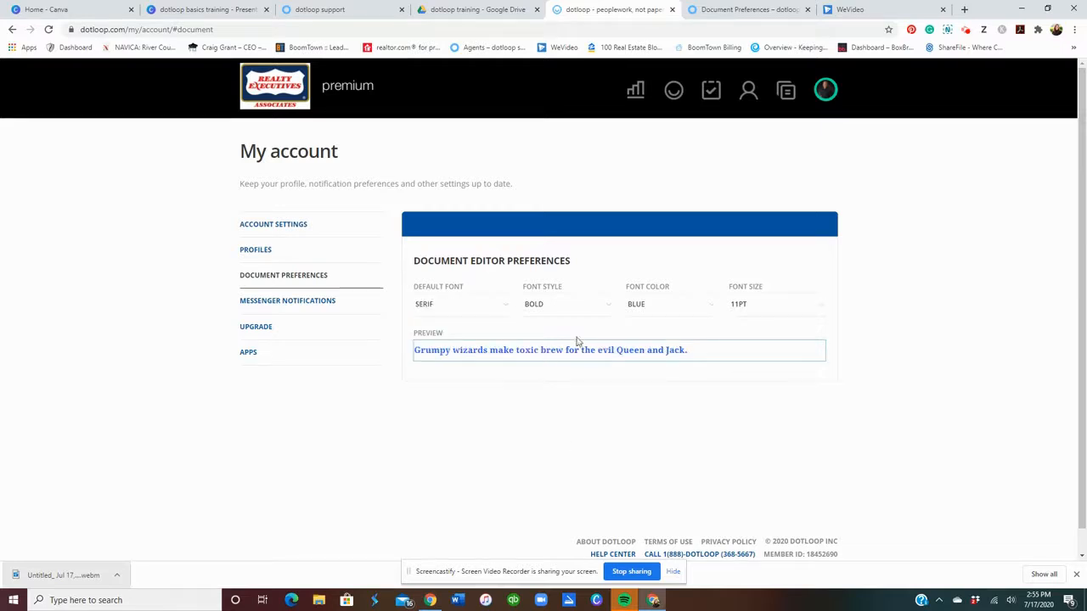
pyautogui.click(654, 312)
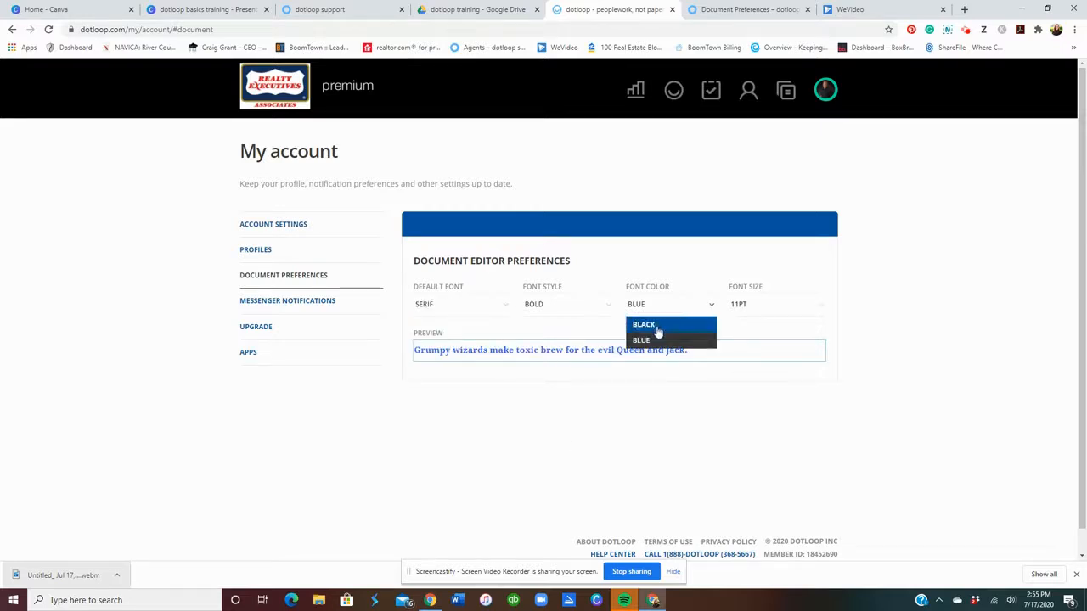
pyautogui.click(657, 330)
pyautogui.click(585, 314)
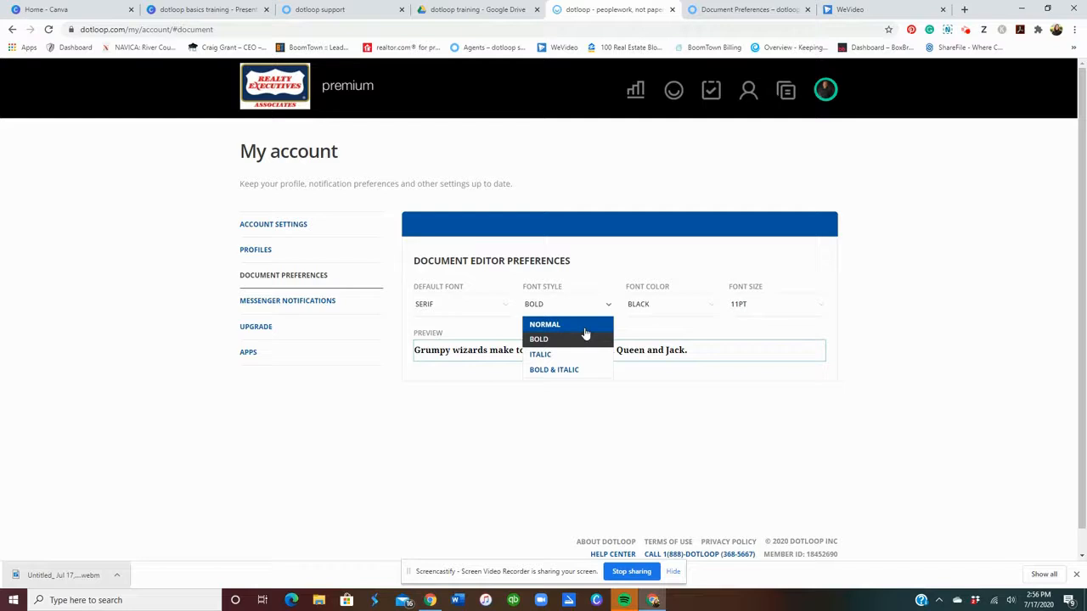
pyautogui.click(584, 328)
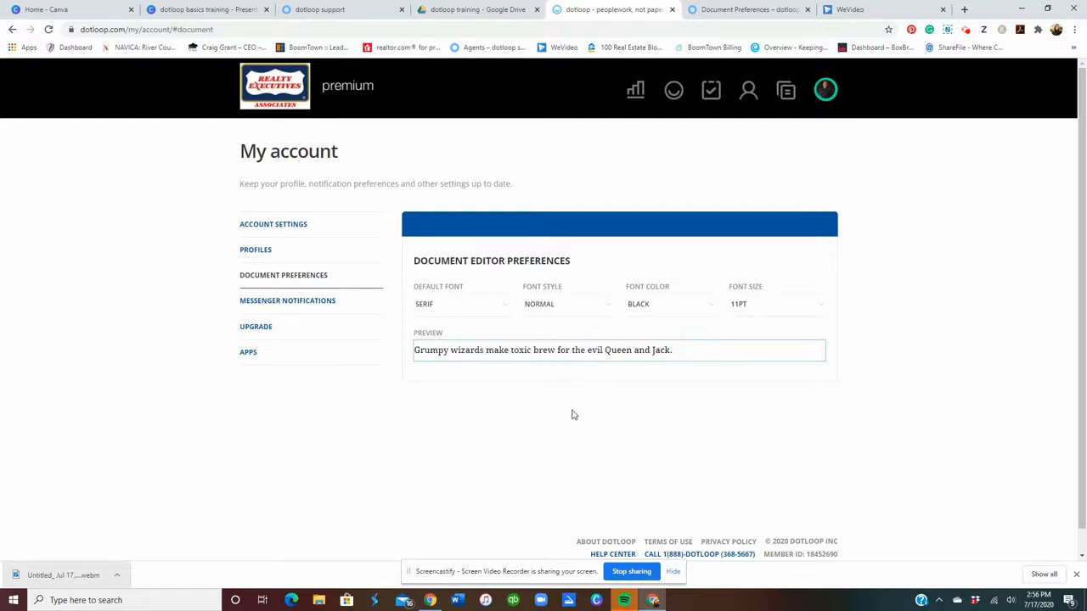
pyautogui.scroll(-1, 573, 414)
pyautogui.scroll(1, 206, 309)
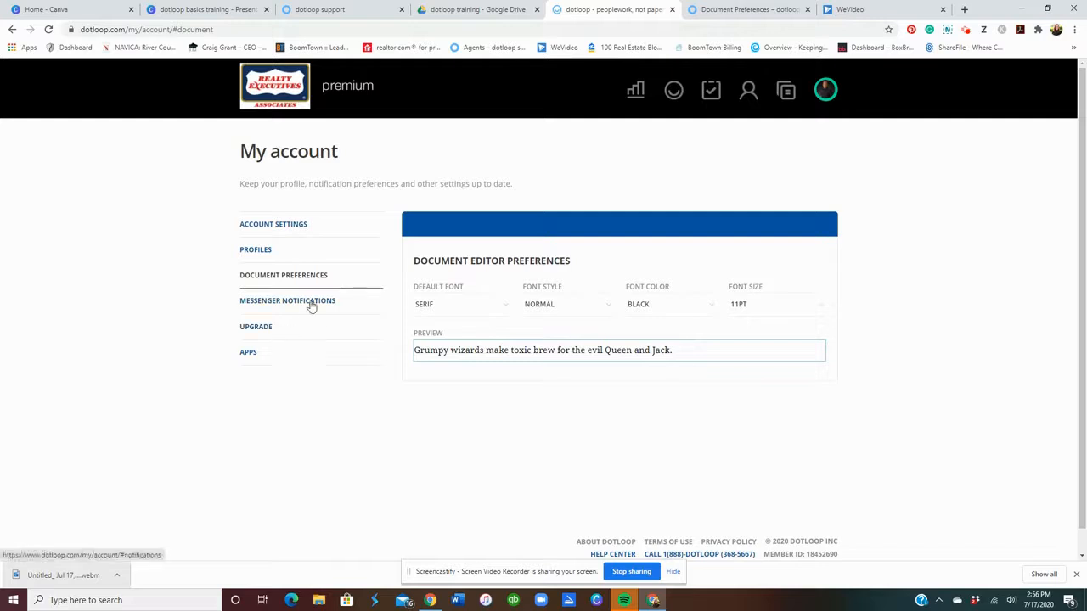
# Open Messenger Notifications and review the enabled push, email and SMS alerts.
pyautogui.click(311, 304)
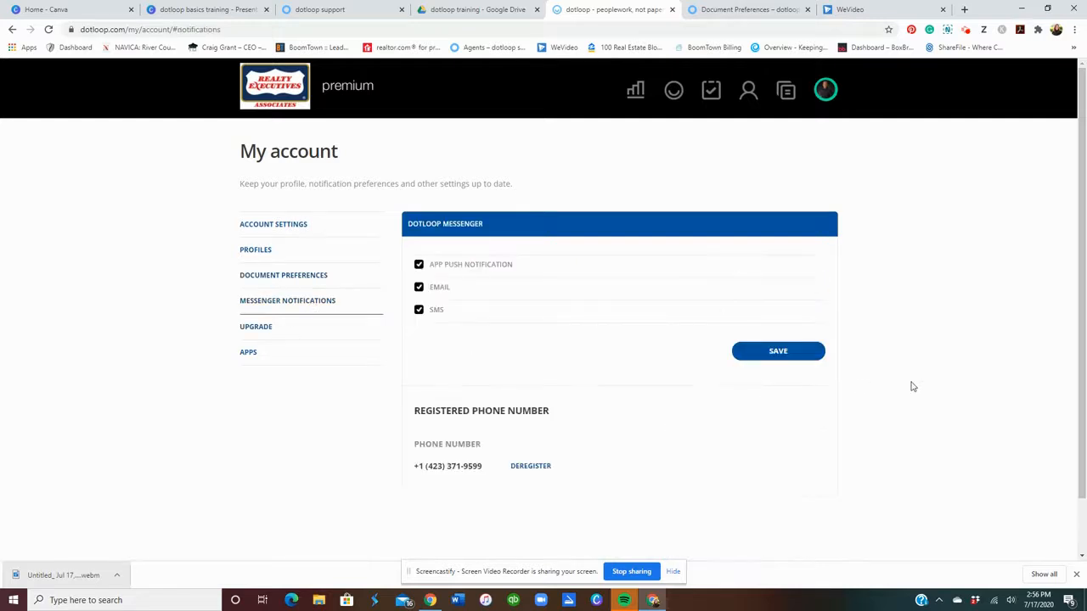
pyautogui.scroll(-2, 611, 398)
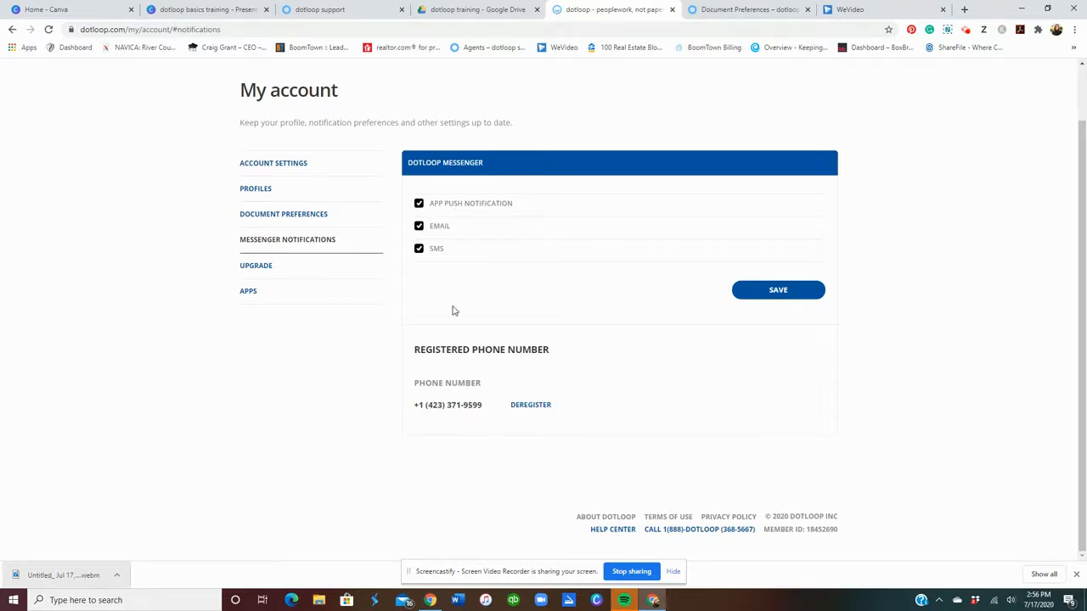
pyautogui.scroll(1, 453, 311)
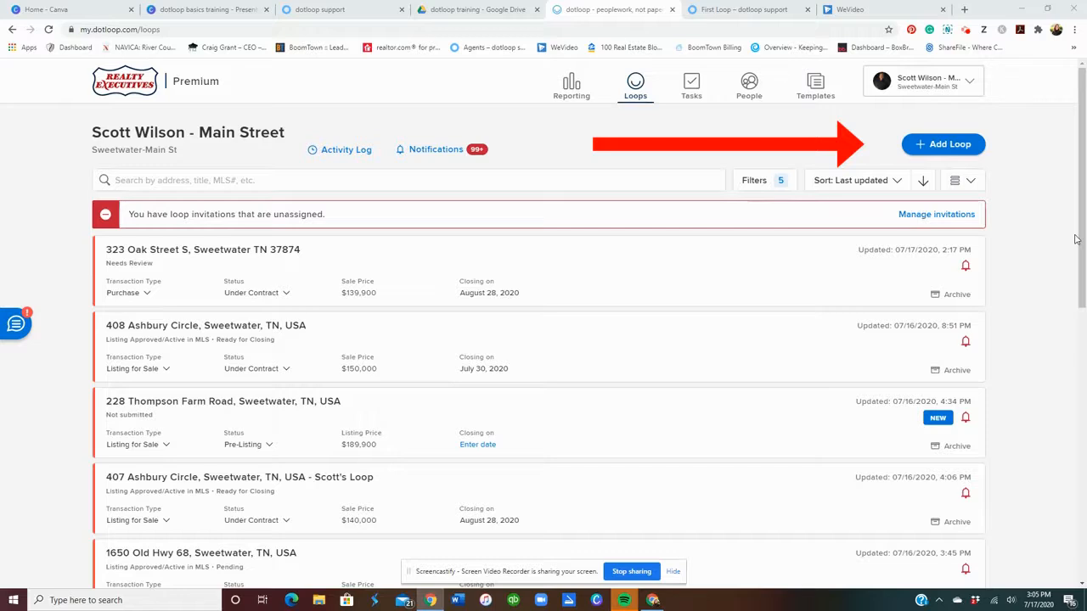
# Start a new loop with the Add Loop button on the Loops page.
pyautogui.click(944, 144)
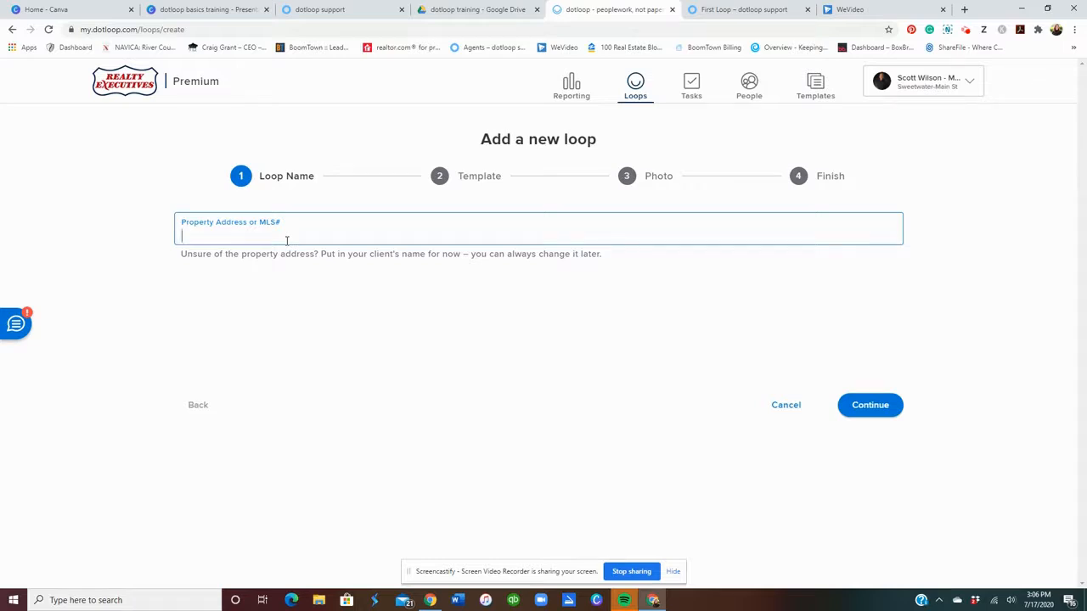
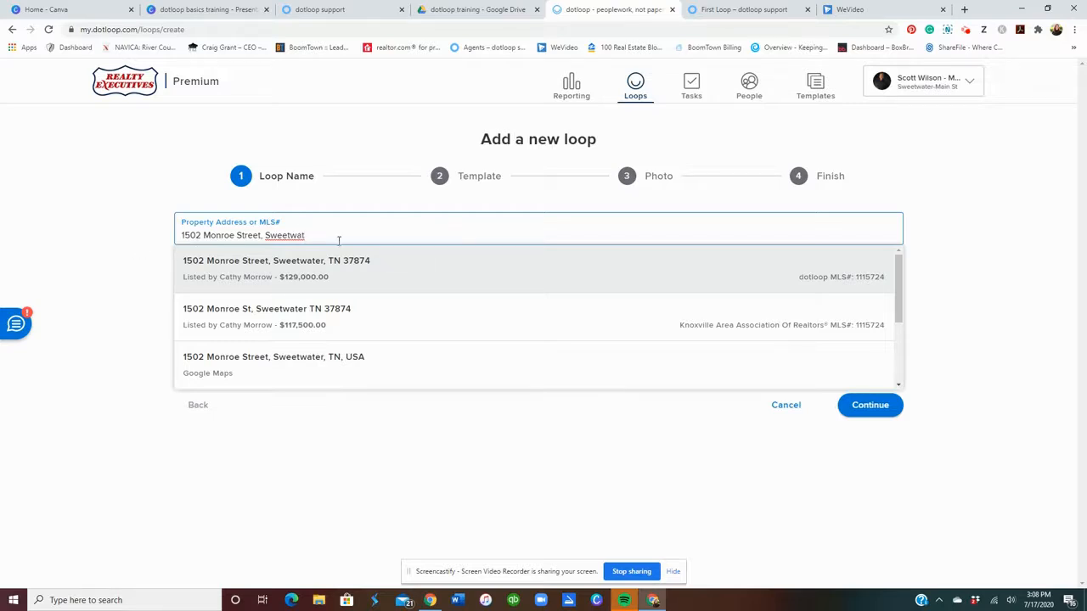
pyautogui.click(343, 271)
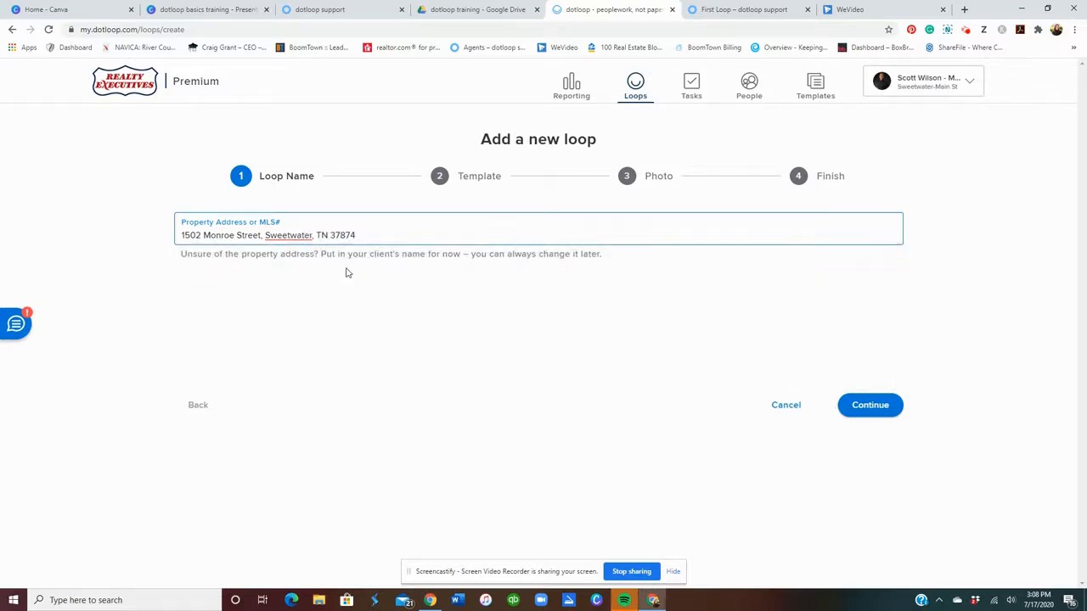
pyautogui.click(853, 410)
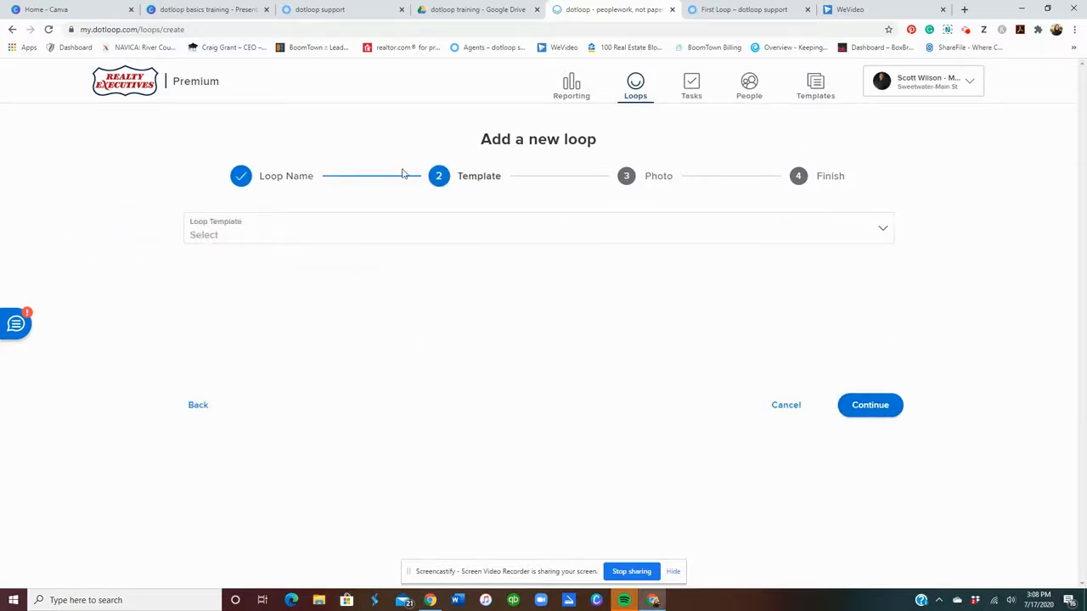
pyautogui.click(255, 242)
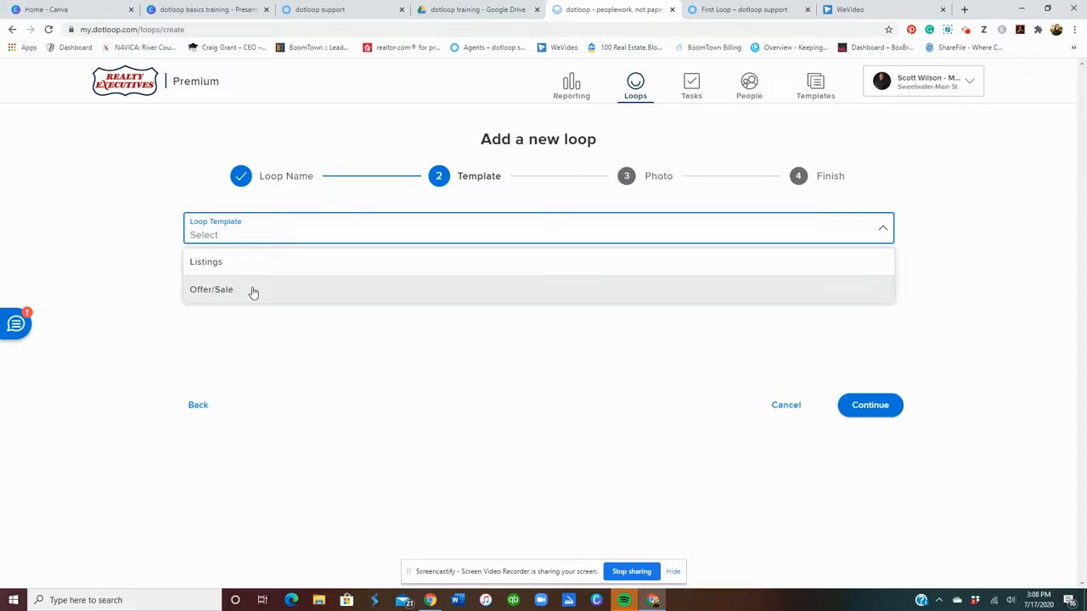
pyautogui.click(253, 292)
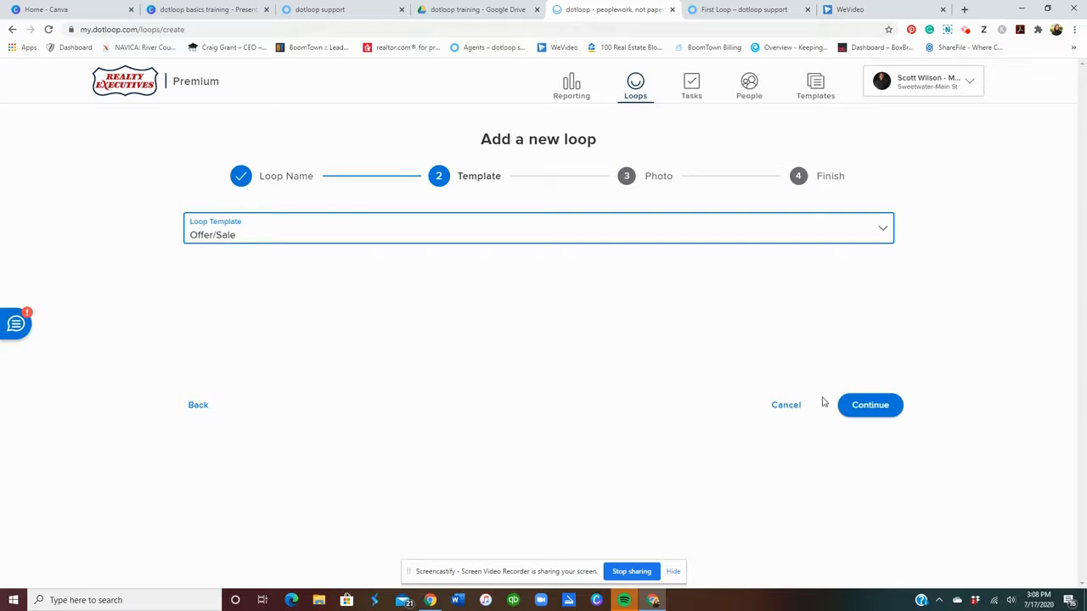
pyautogui.click(855, 416)
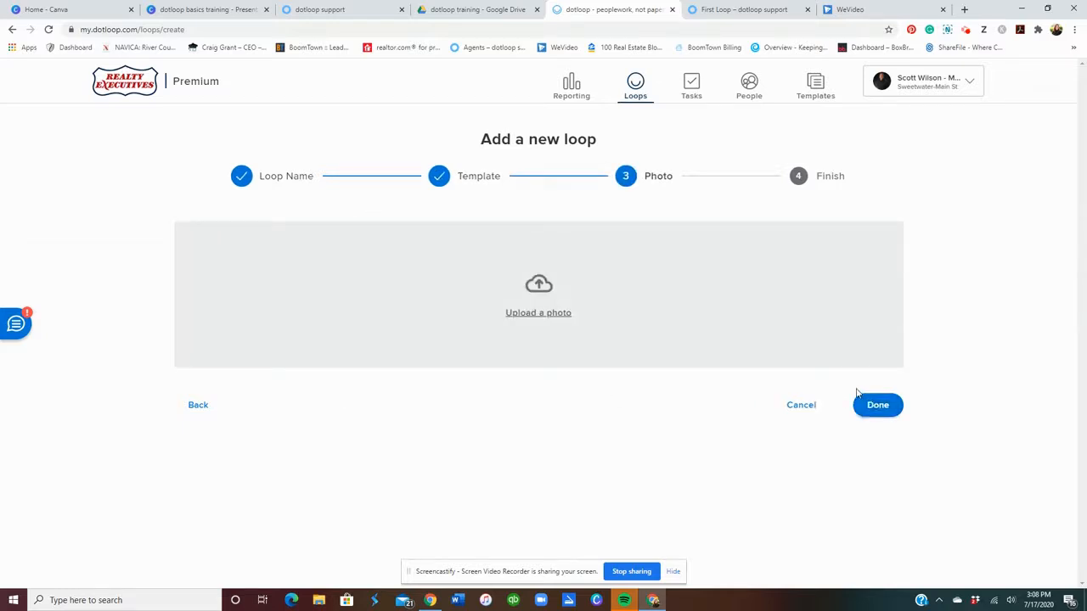
pyautogui.click(893, 411)
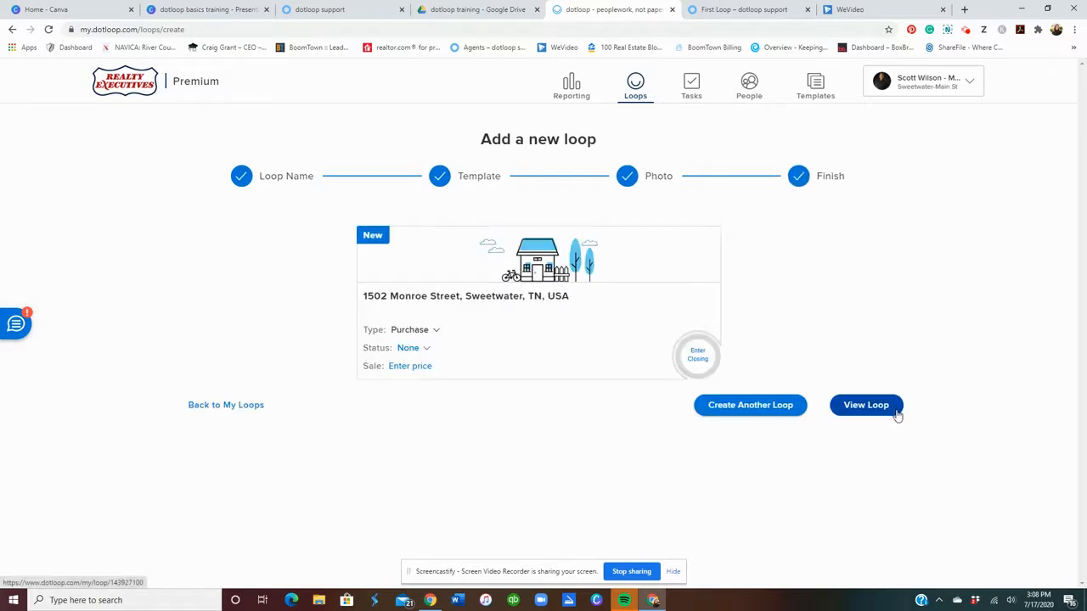
pyautogui.click(404, 350)
pyautogui.click(409, 366)
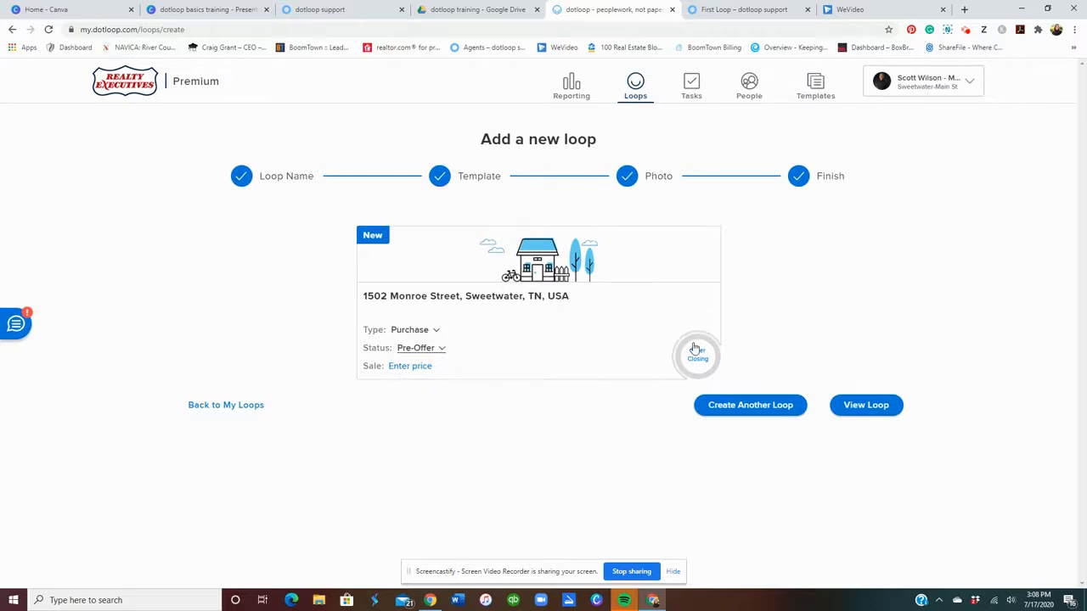
pyautogui.click(889, 404)
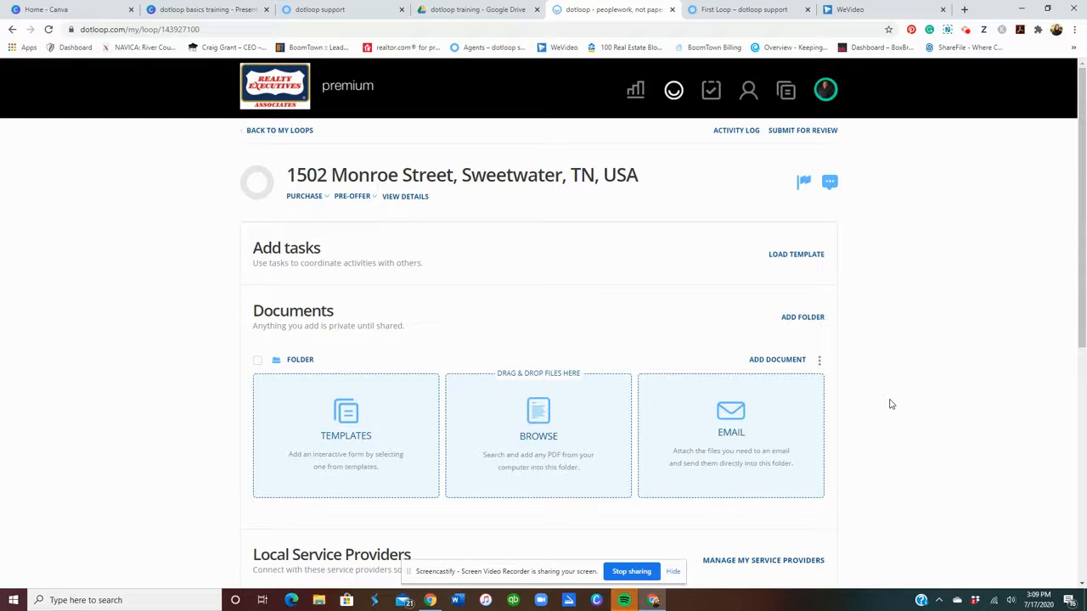
pyautogui.scroll(-4, 913, 295)
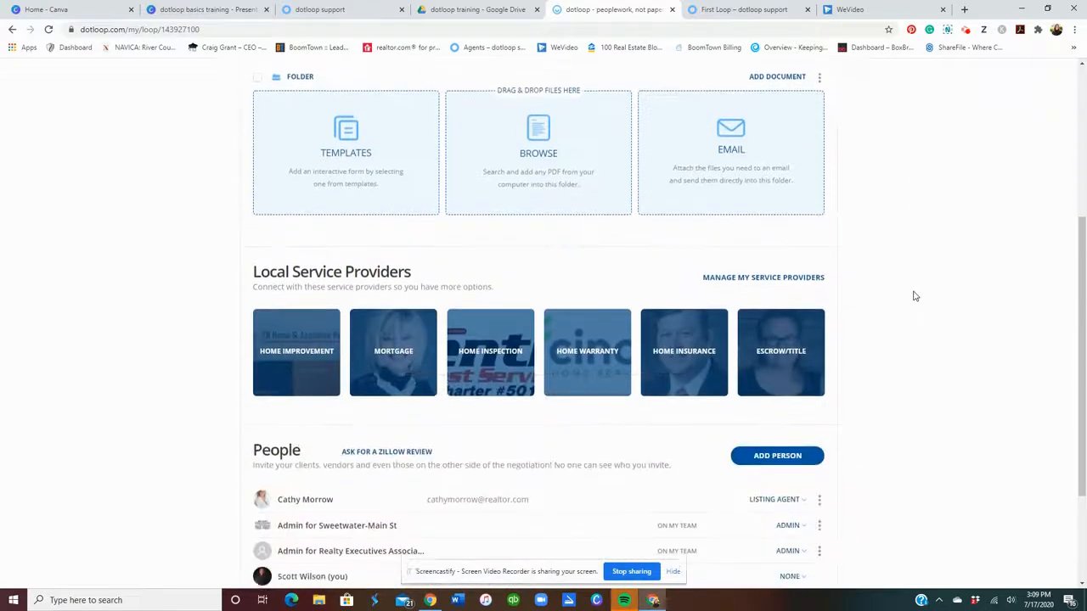
pyautogui.scroll(-1, 913, 295)
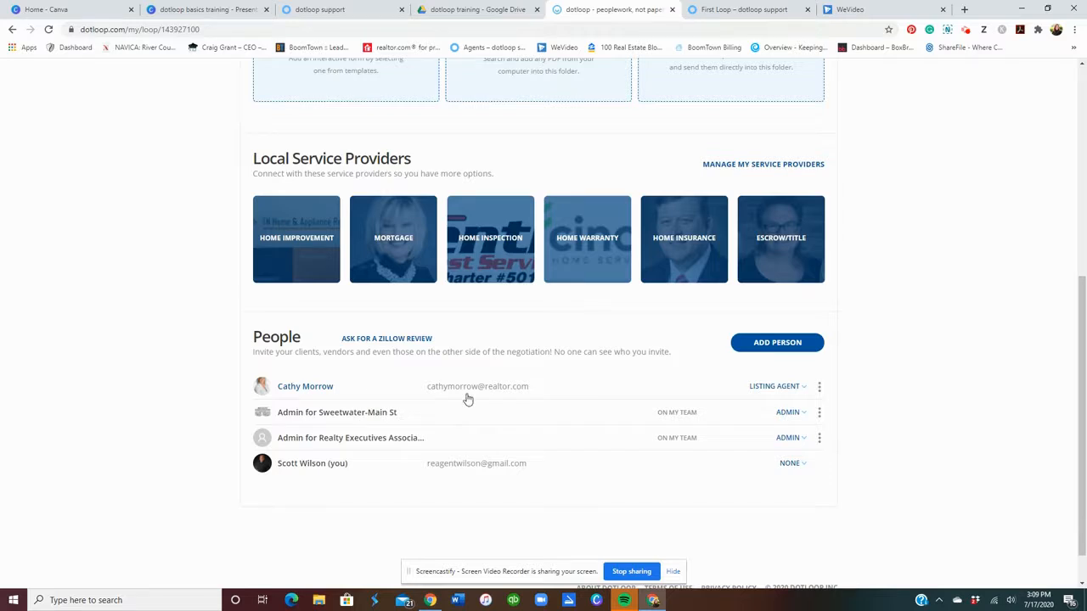
pyautogui.scroll(5, 467, 399)
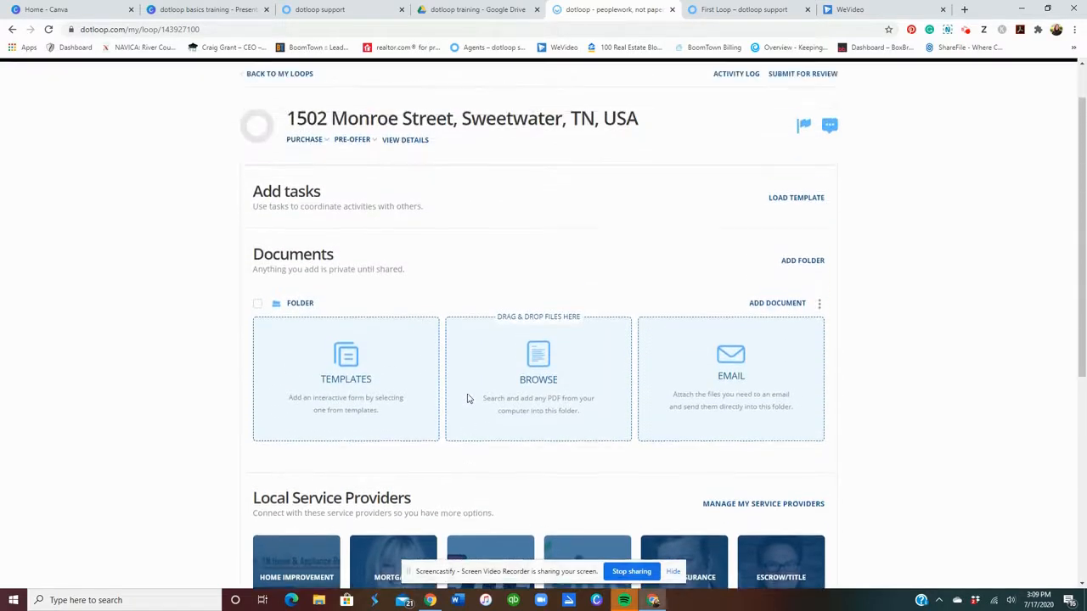
pyautogui.scroll(-1, 467, 400)
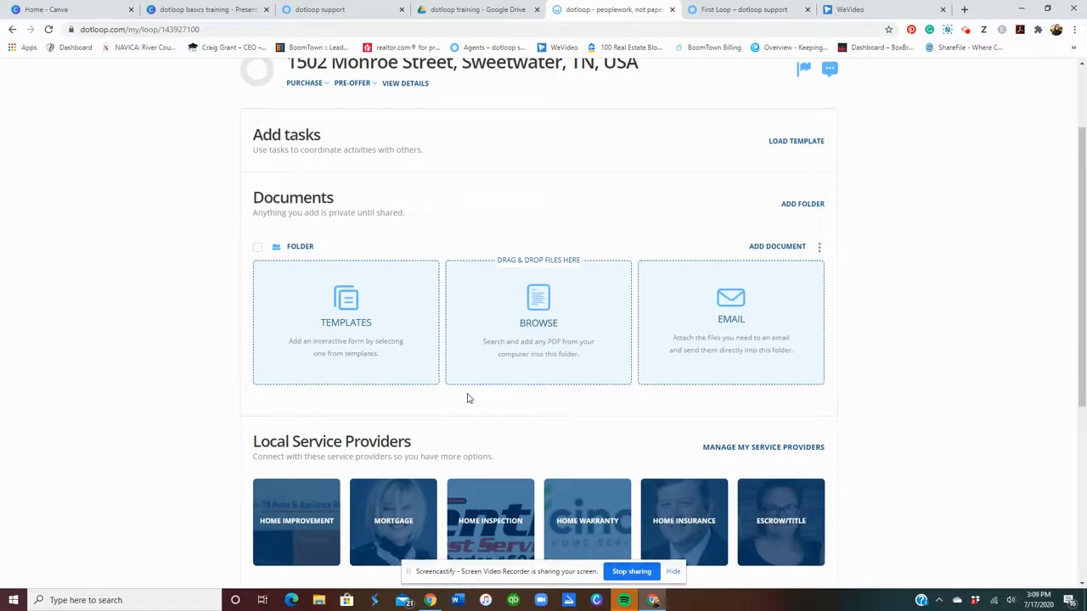
pyautogui.scroll(-2, 467, 399)
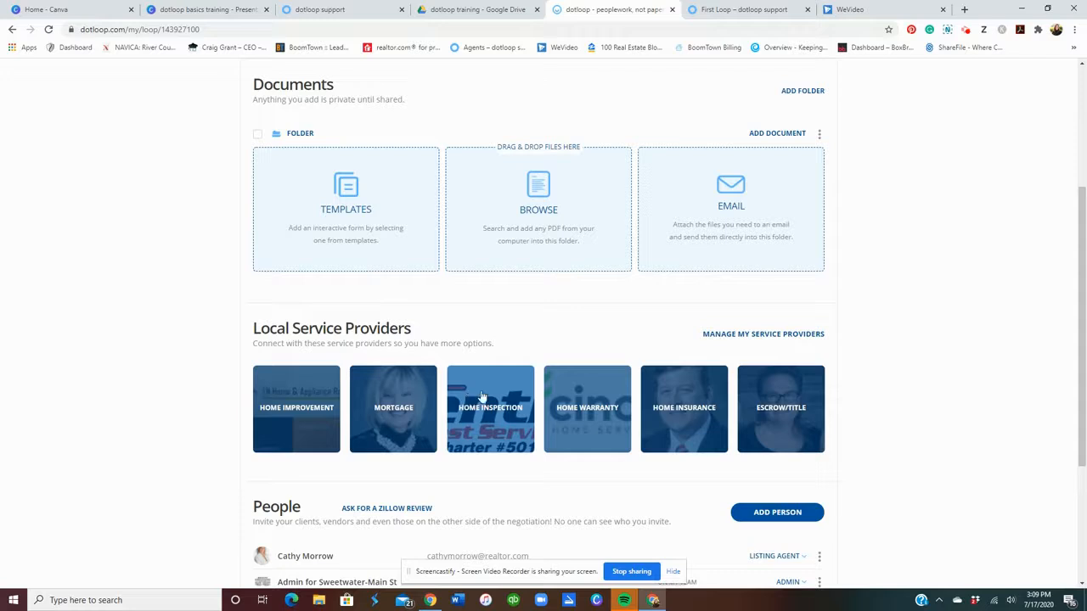
pyautogui.scroll(-2, 820, 421)
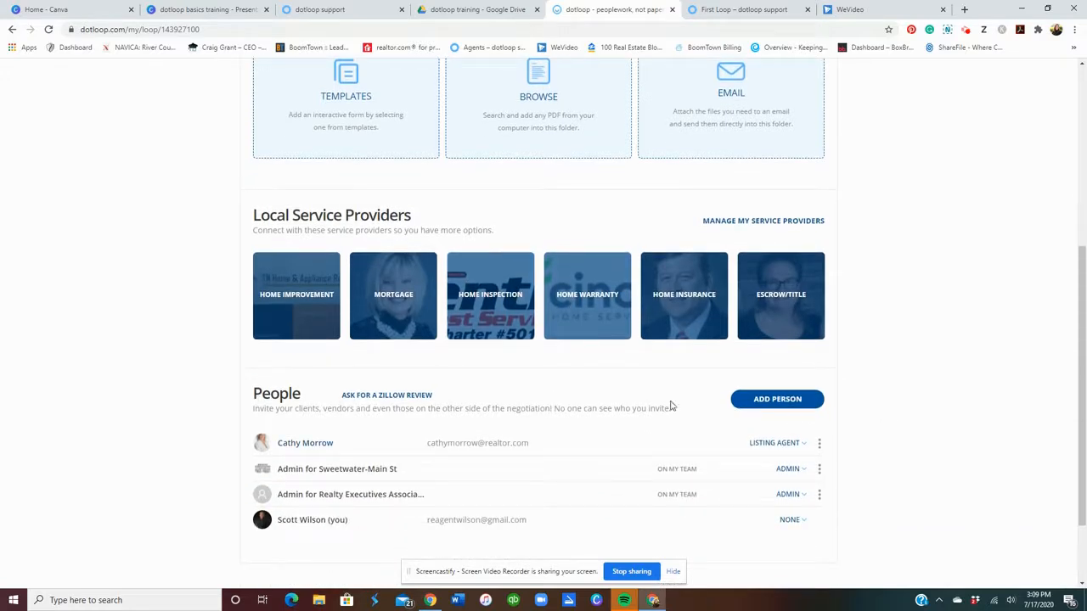
pyautogui.click(763, 405)
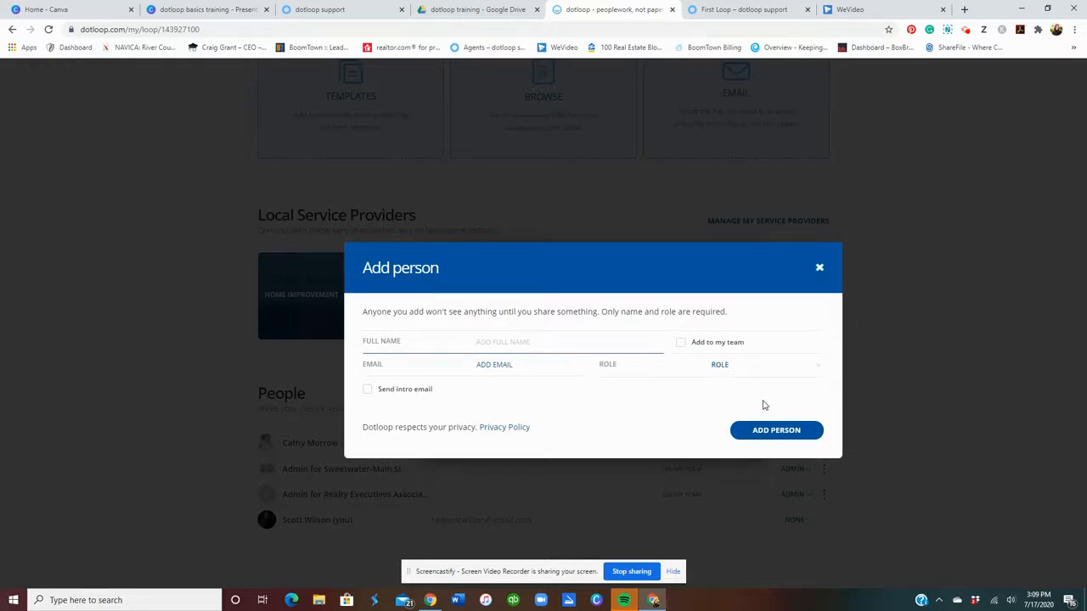
pyautogui.click(748, 374)
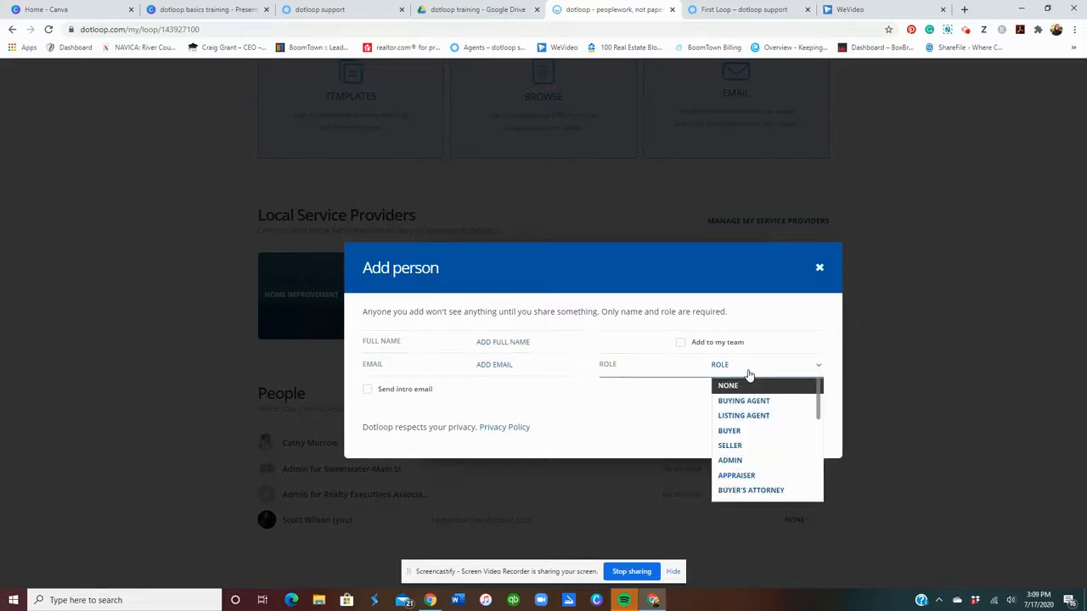
pyautogui.click(730, 431)
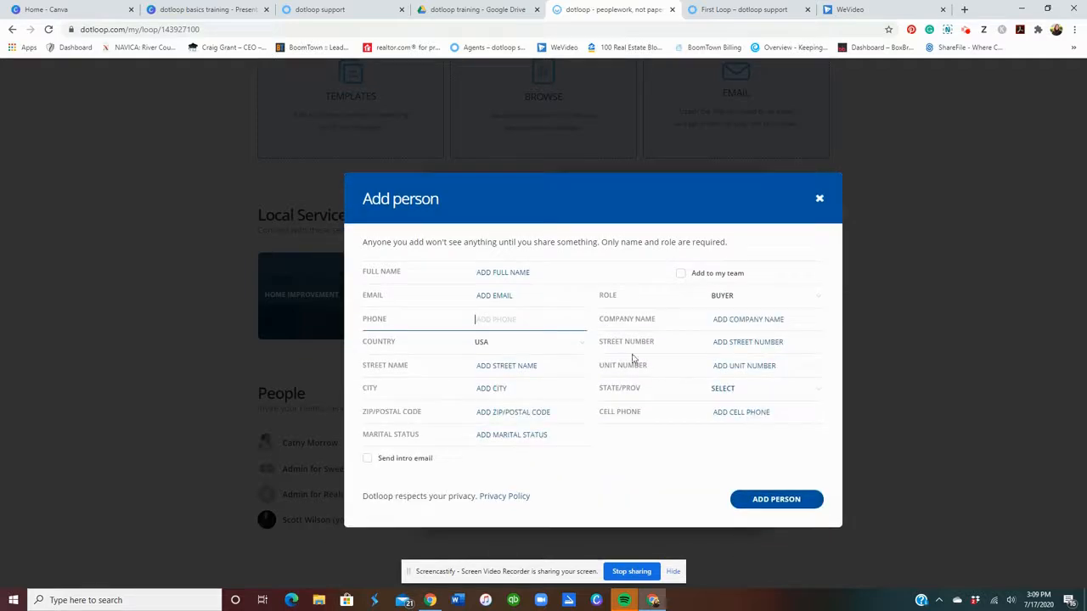
pyautogui.click(530, 273)
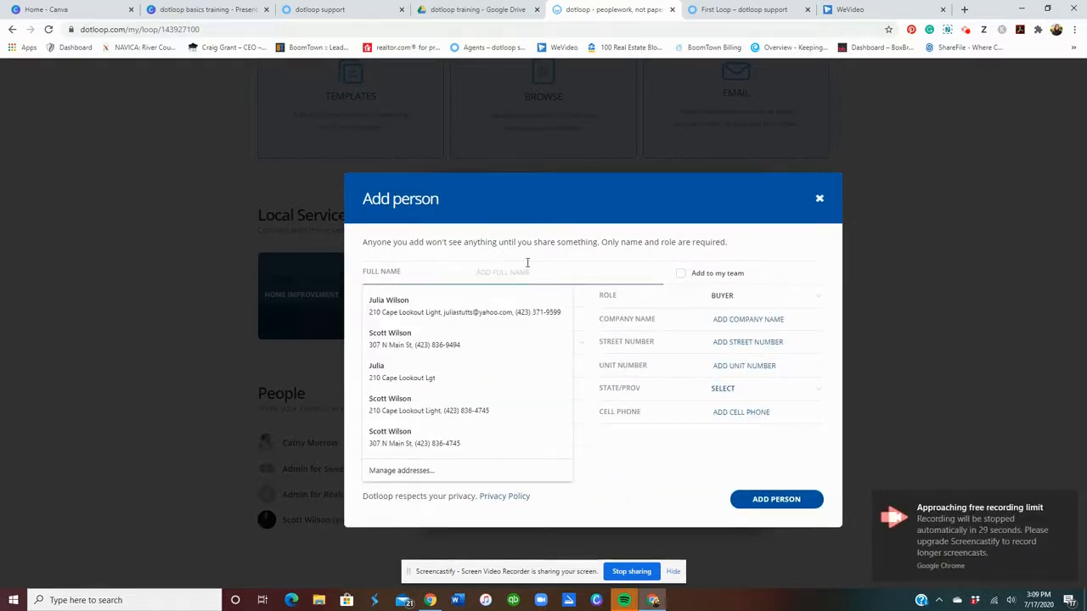
pyautogui.write('Joe Buyer')
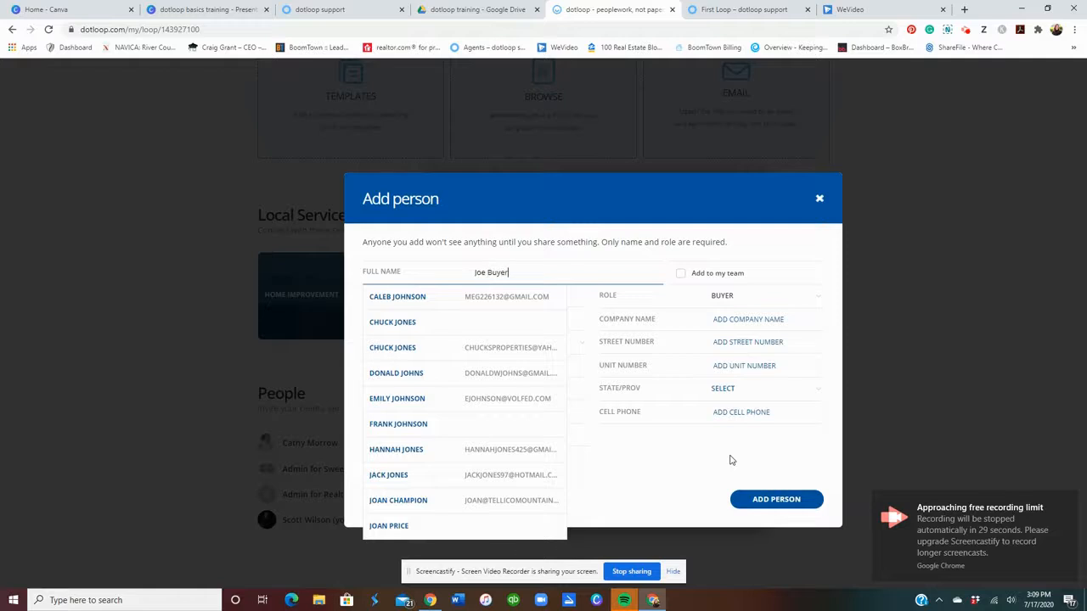
pyautogui.press('Tab')
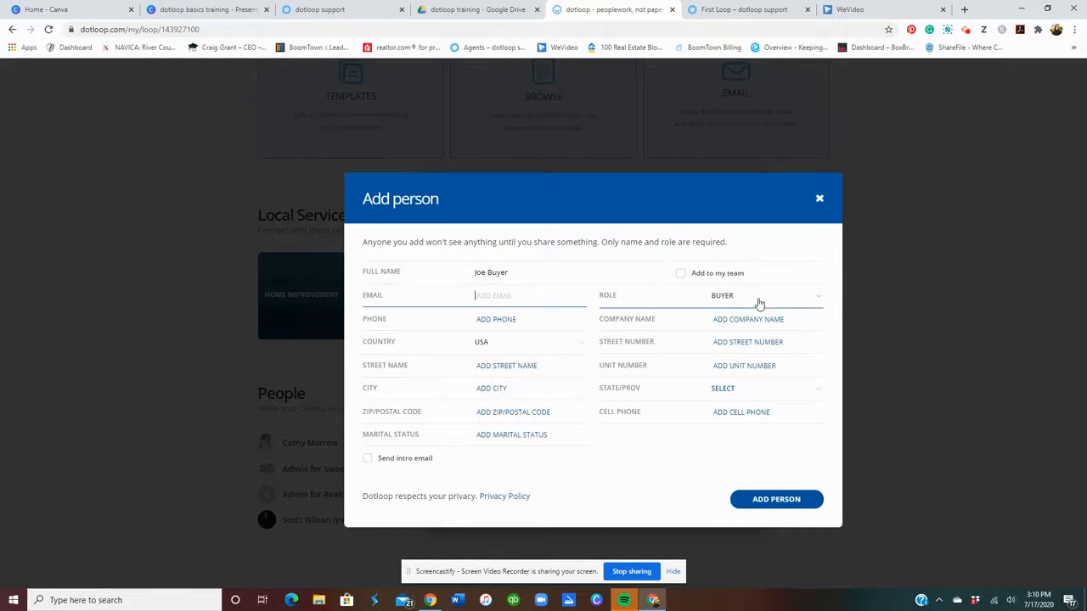
pyautogui.click(820, 199)
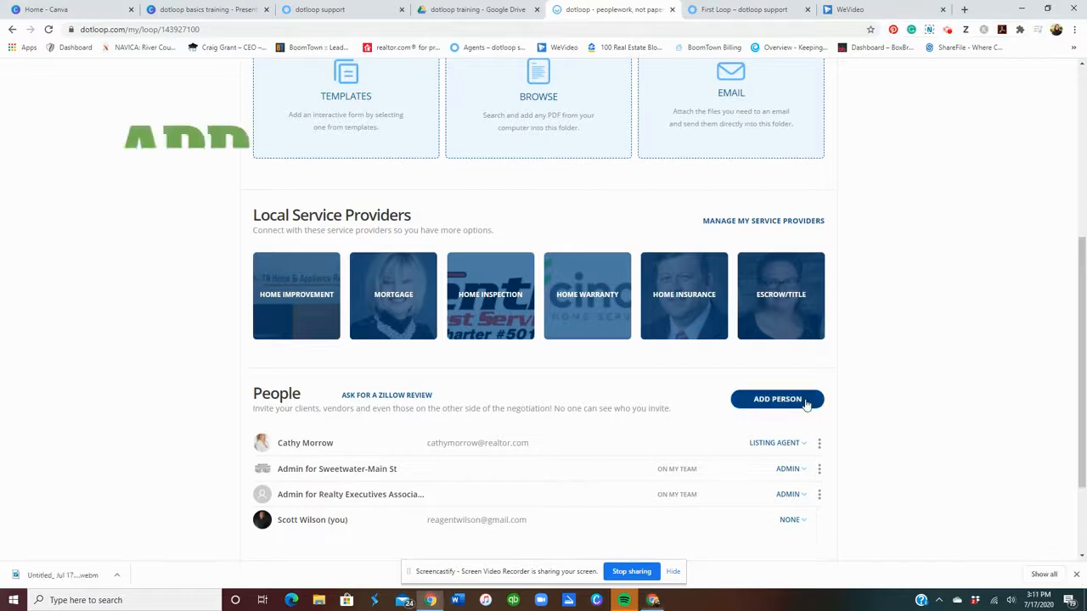
# Use ADD PERSON in the People section to bring up a blank Add person form.
pyautogui.click(802, 400)
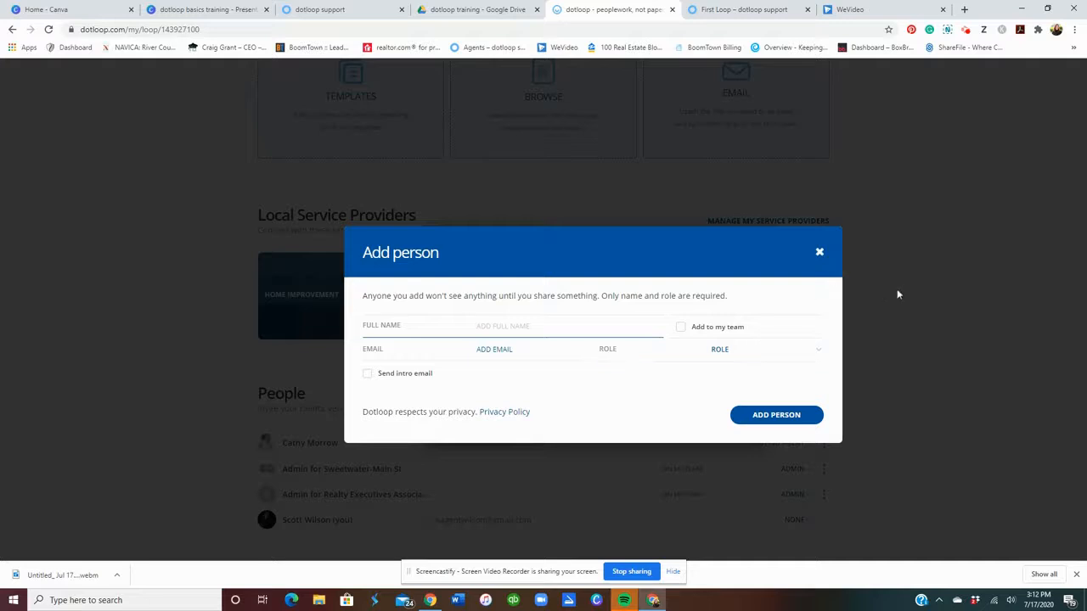
# Close the Add person form and scroll to the loop's four existing People entries.
pyautogui.click(820, 254)
pyautogui.scroll(-1, 930, 322)
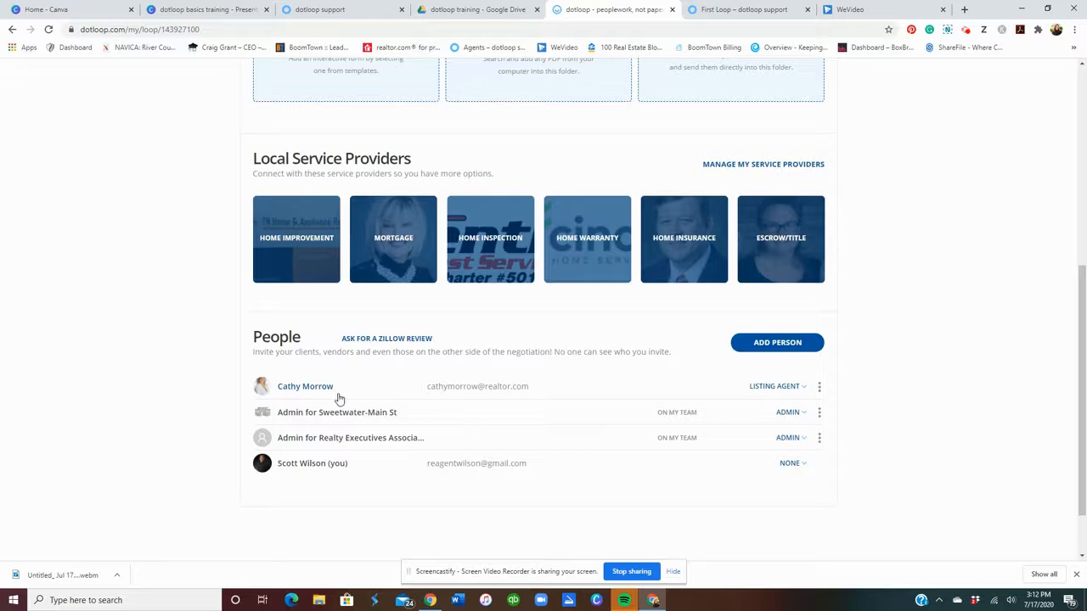
# Check the listing agent's options and role list, open Add person, then go to the First Loop support article.
pyautogui.click(820, 387)
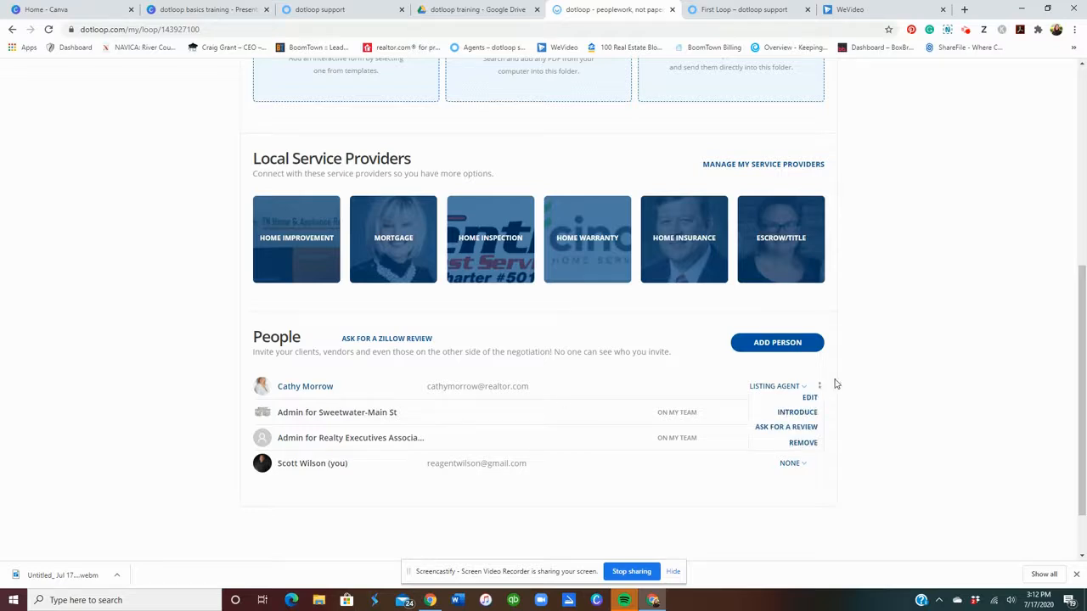
pyautogui.click(834, 374)
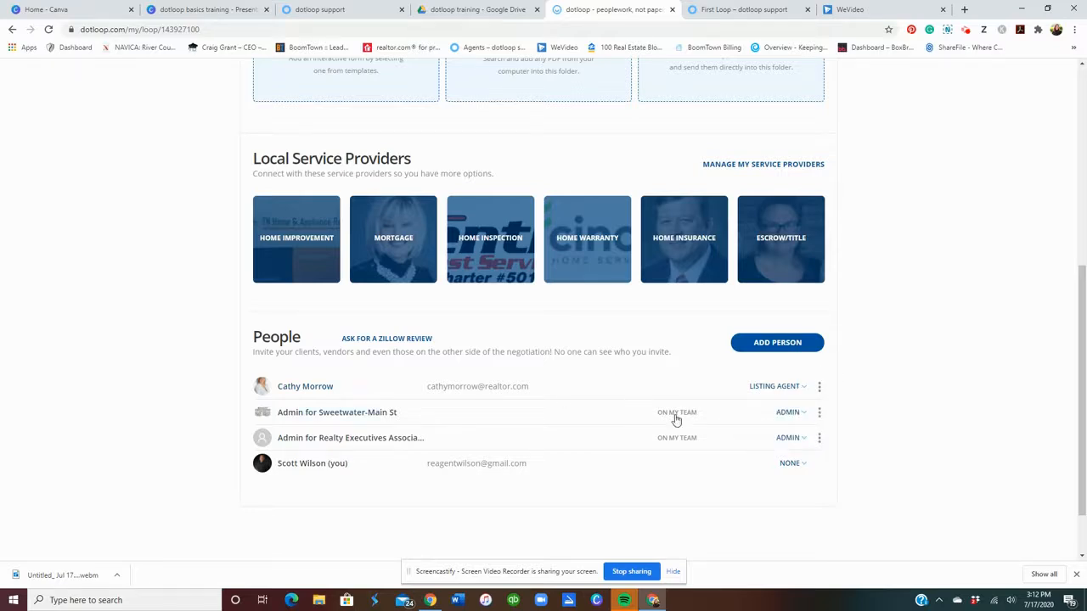
pyautogui.click(758, 388)
pyautogui.click(851, 388)
pyautogui.click(753, 346)
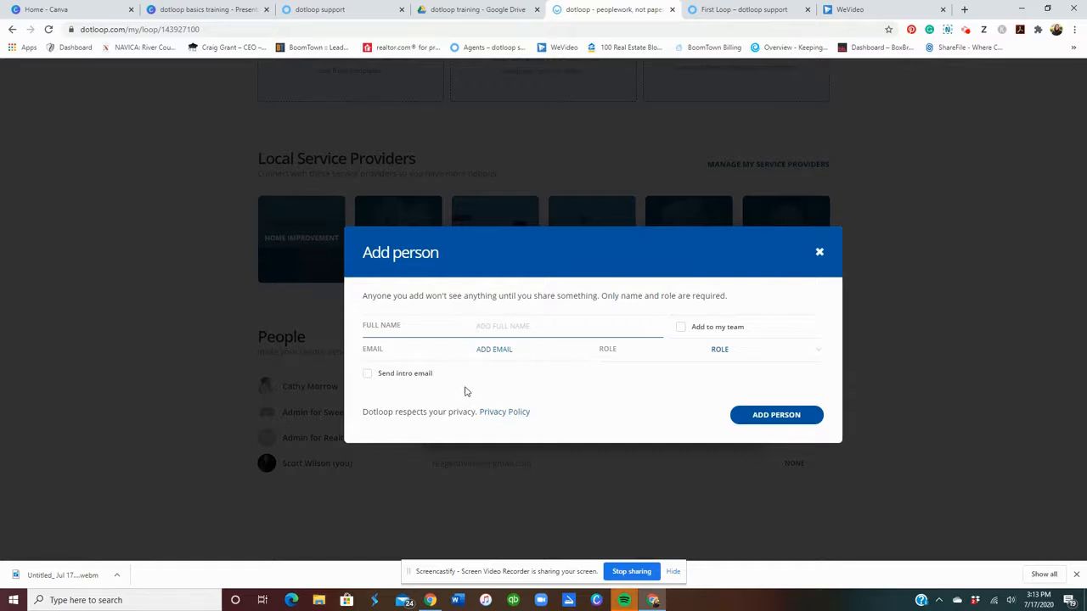
pyautogui.click(740, 10)
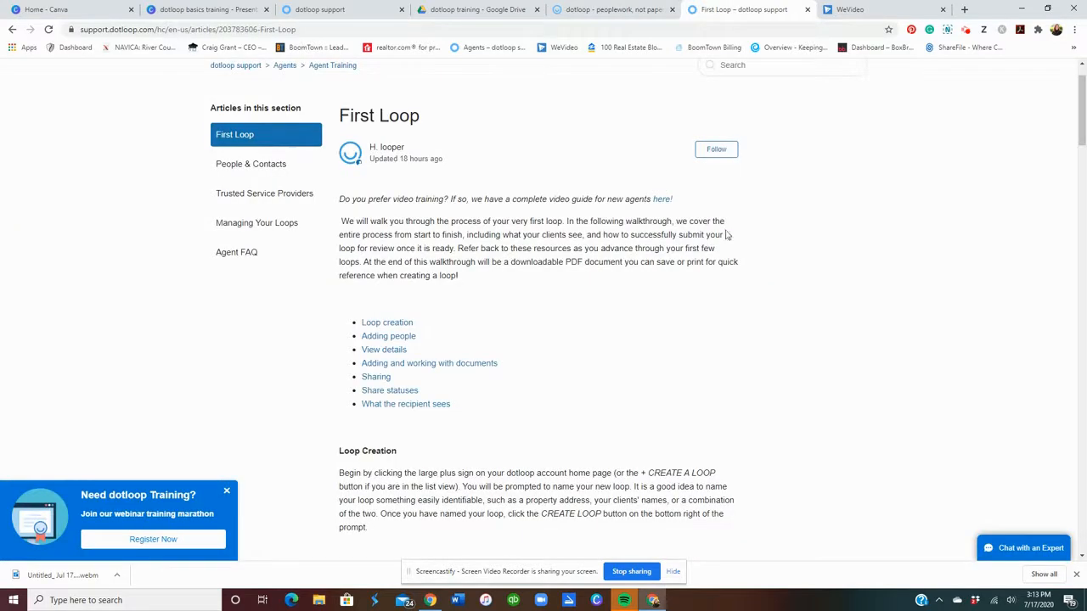
# Read the First Loop support article to its end, then return to the loop in dotloop.
pyautogui.scroll(-7, 763, 296)
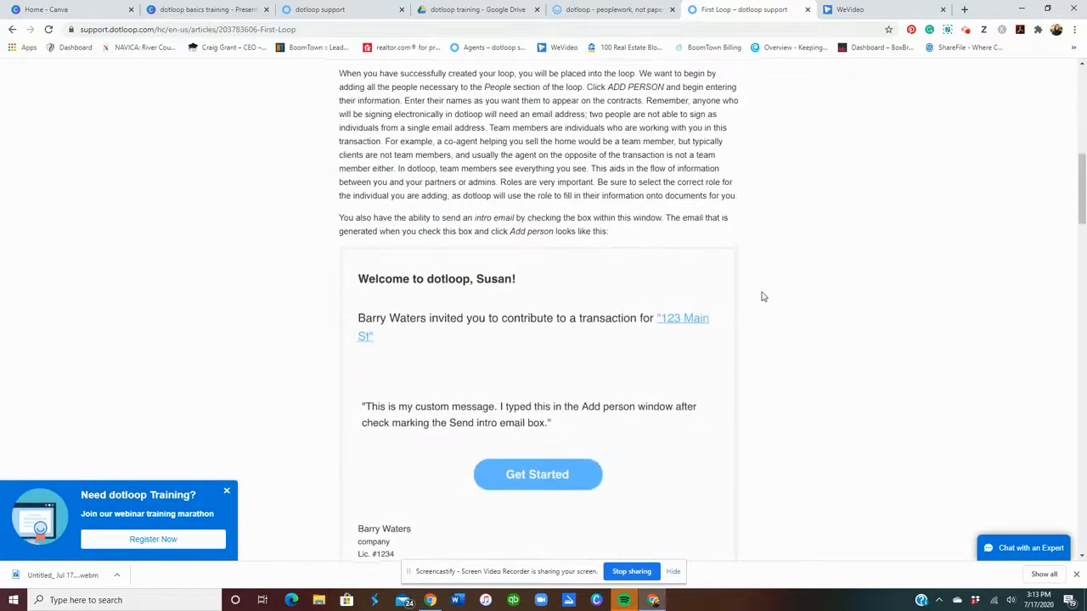
pyautogui.scroll(-1, 743, 470)
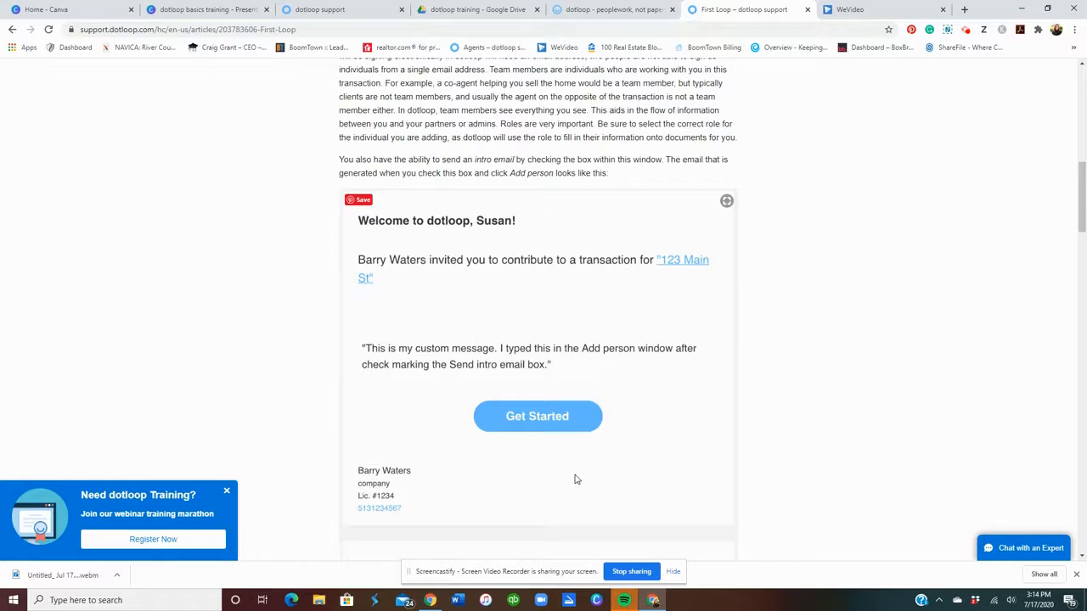
pyautogui.scroll(-2, 574, 467)
pyautogui.scroll(-2, 592, 430)
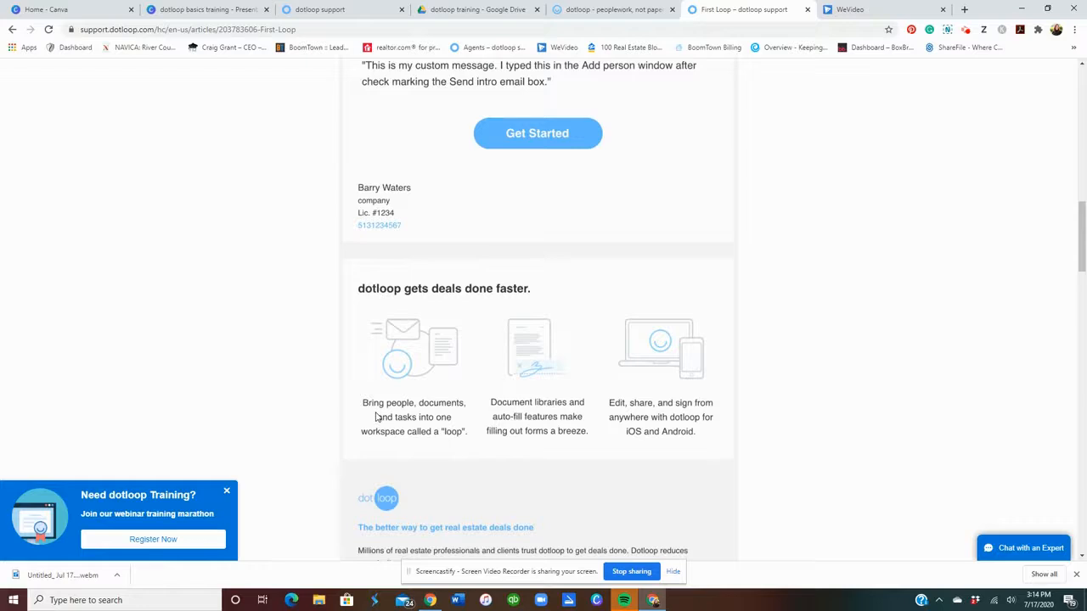
pyautogui.scroll(-1, 743, 346)
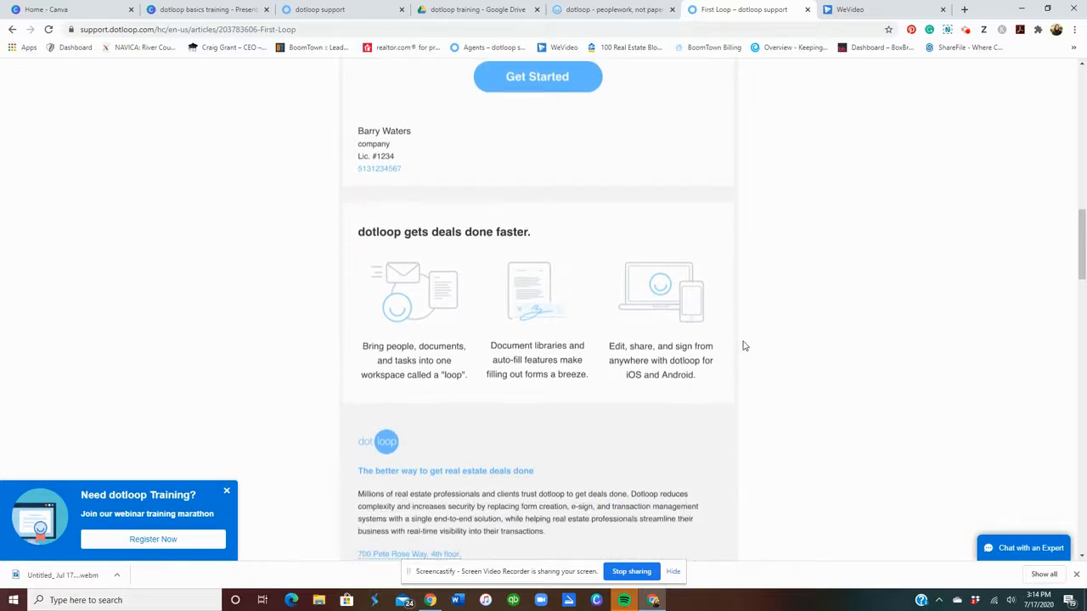
pyautogui.scroll(-1, 743, 346)
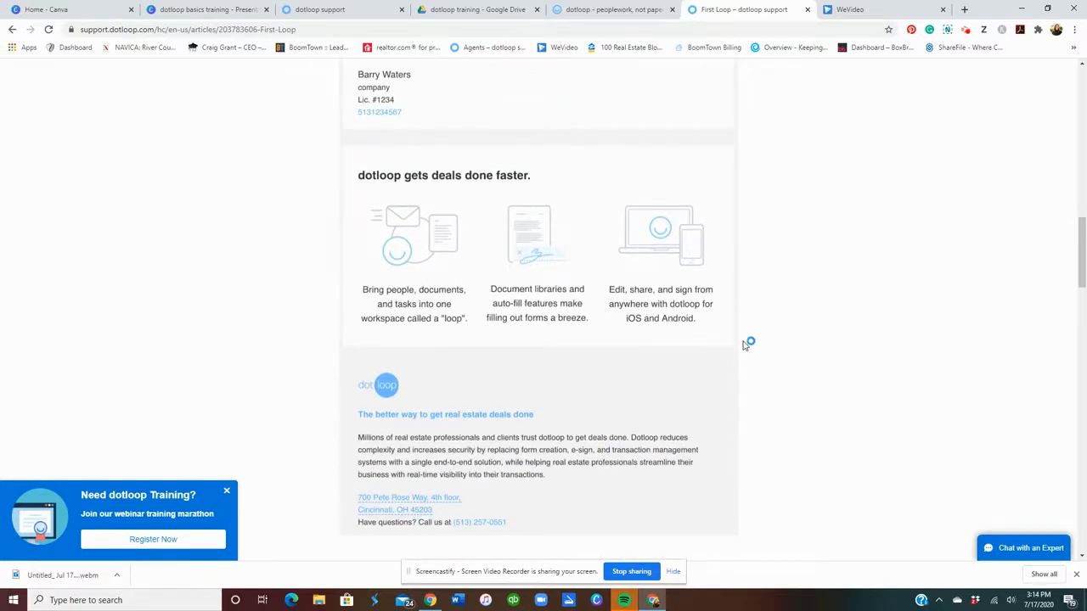
pyautogui.scroll(-1, 743, 346)
pyautogui.scroll(-1, 746, 344)
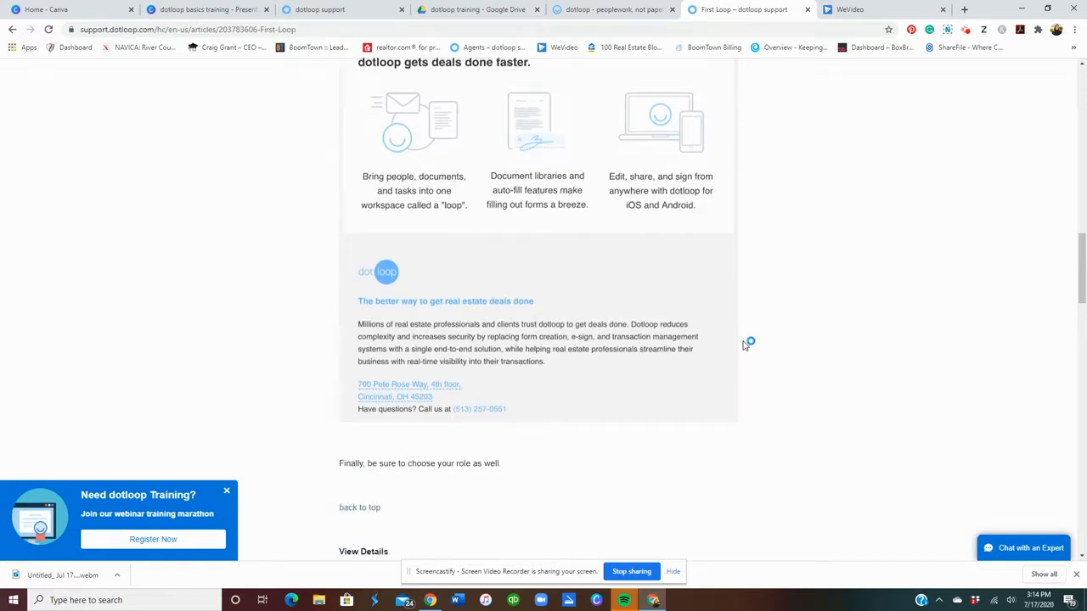
pyautogui.click(624, 13)
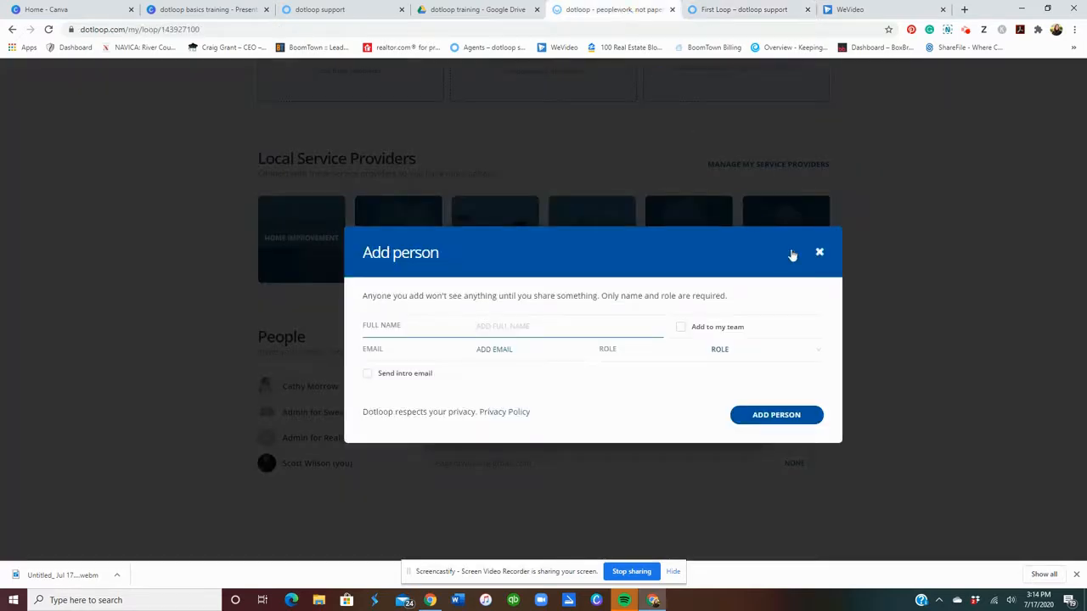
# Close the Add person form and change your own People role from None to Buying Agent.
pyautogui.click(817, 256)
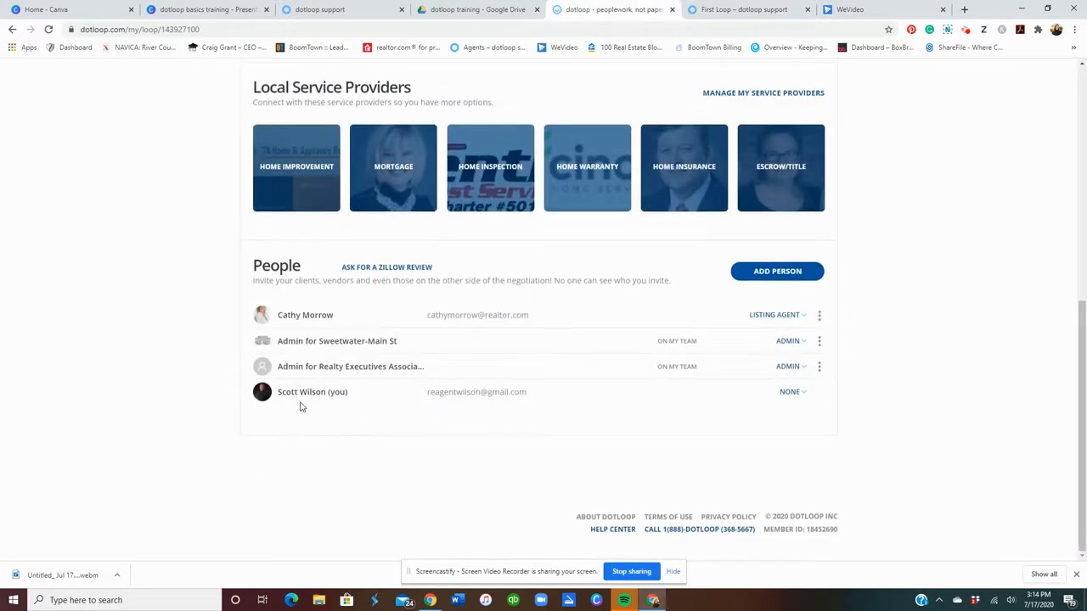
pyautogui.click(794, 392)
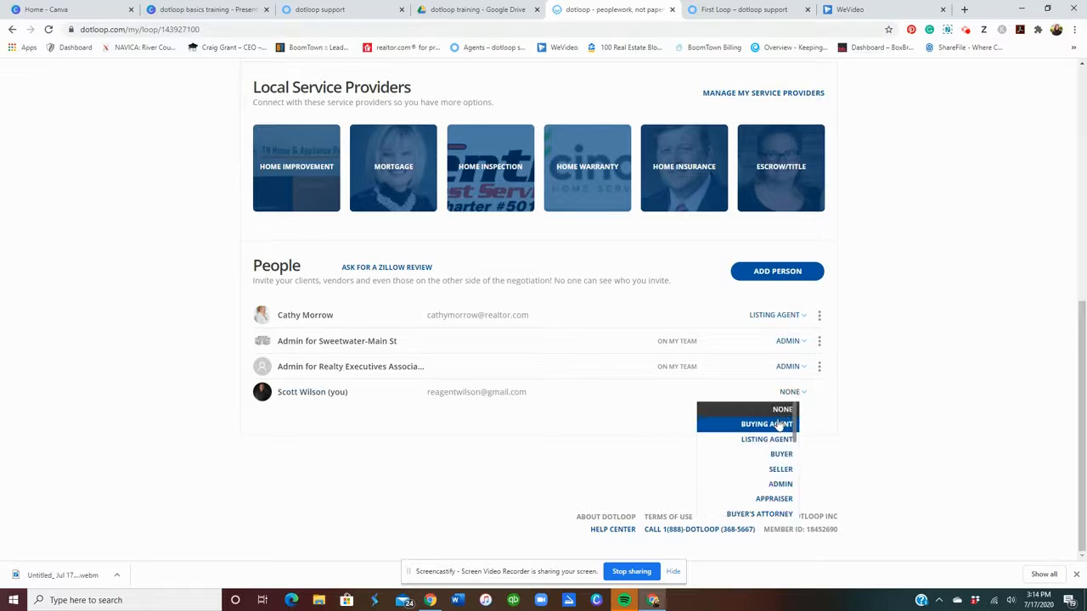
pyautogui.click(780, 424)
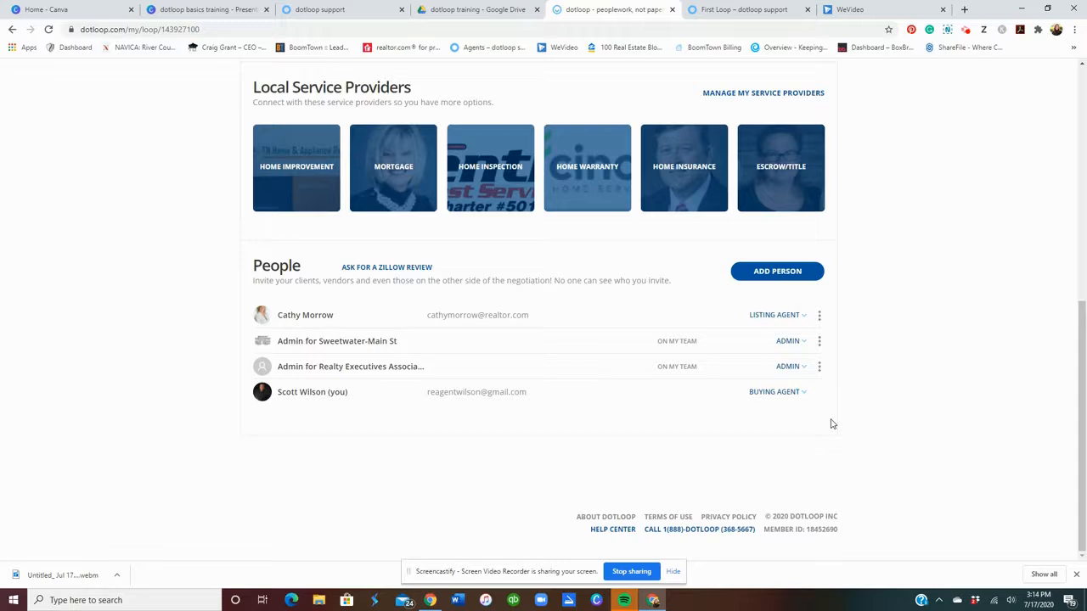
pyautogui.click(970, 32)
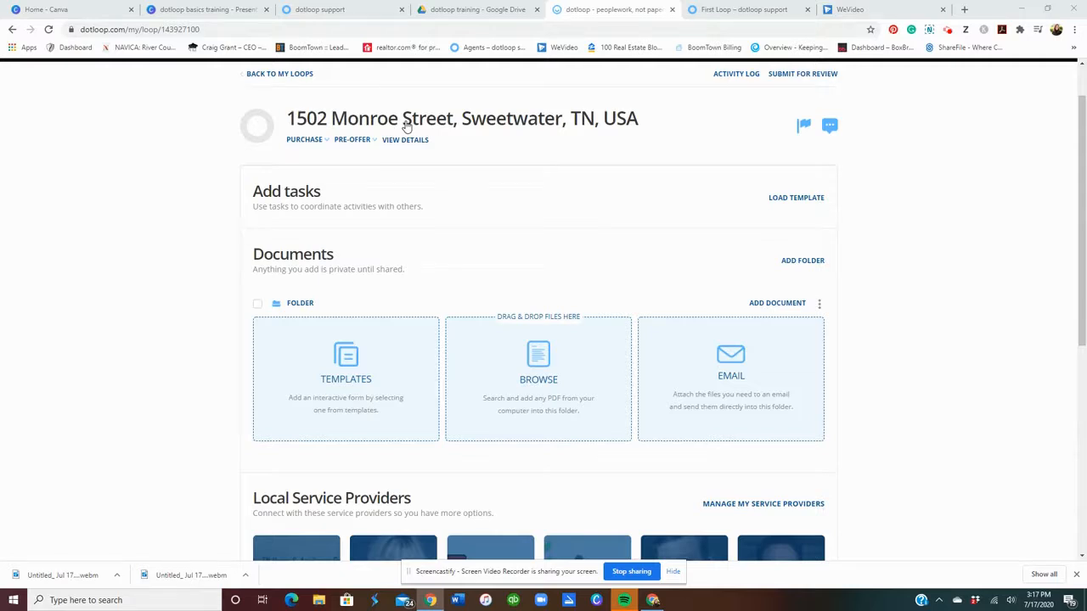
pyautogui.click(405, 140)
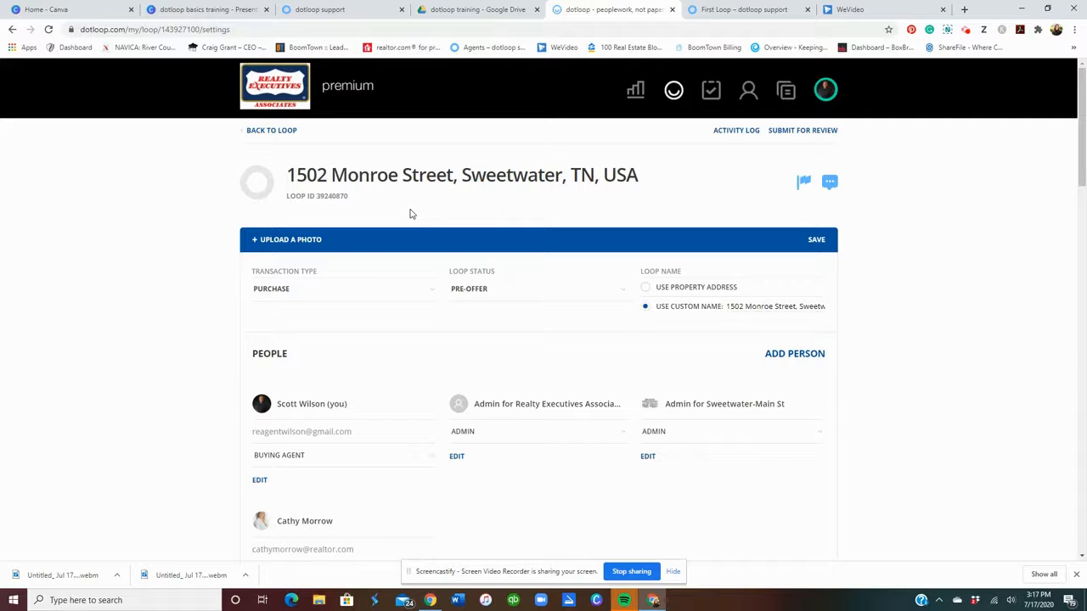
# Review the people, property, financial and listing fields, save the loop settings, and return to the top.
pyautogui.scroll(-3, 611, 329)
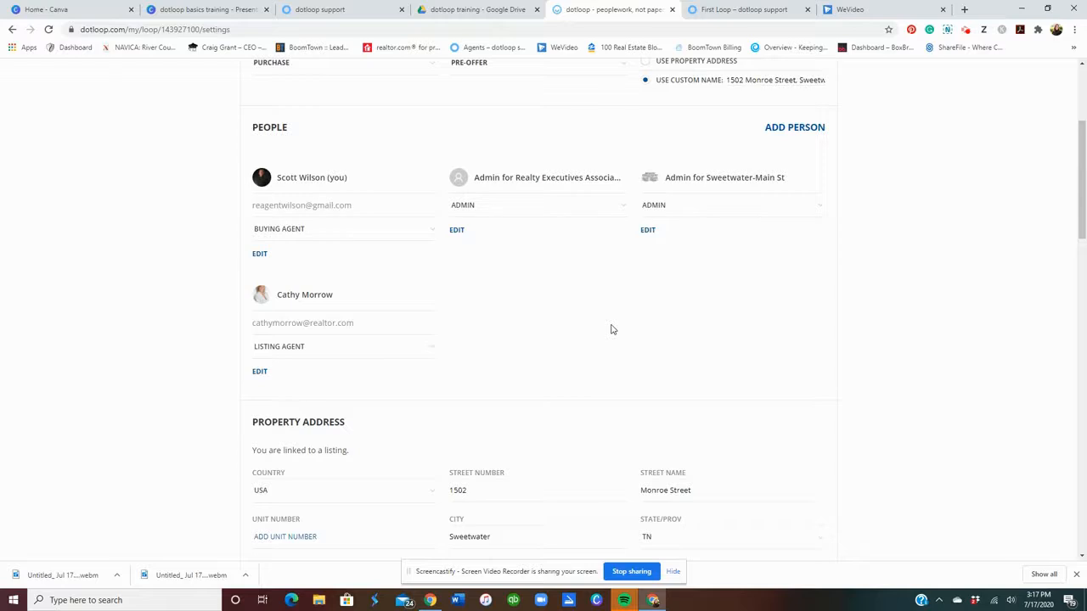
pyautogui.scroll(-1, 722, 329)
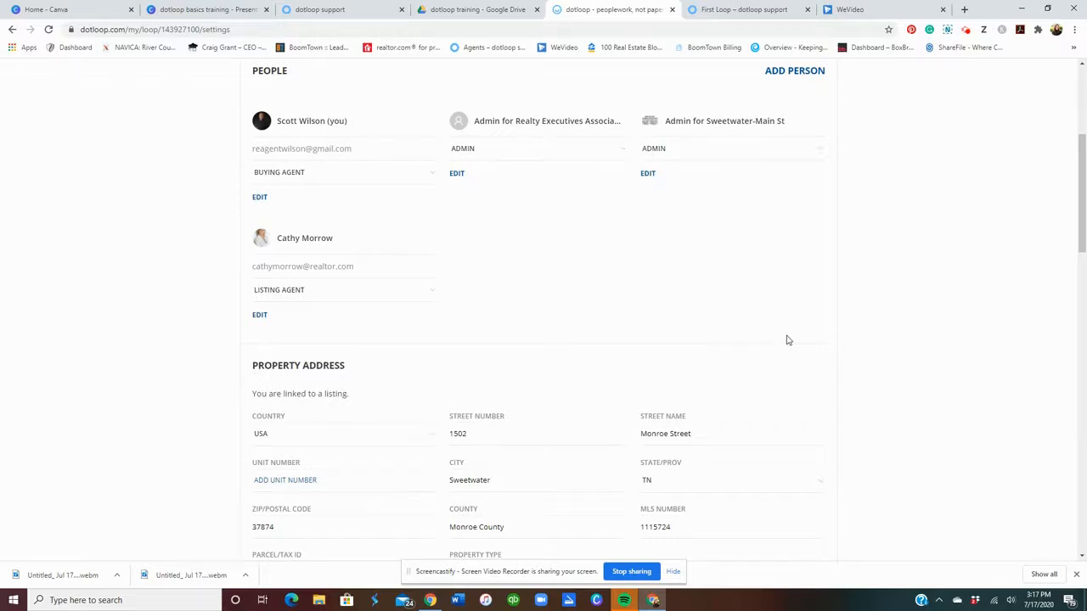
pyautogui.scroll(3, 788, 341)
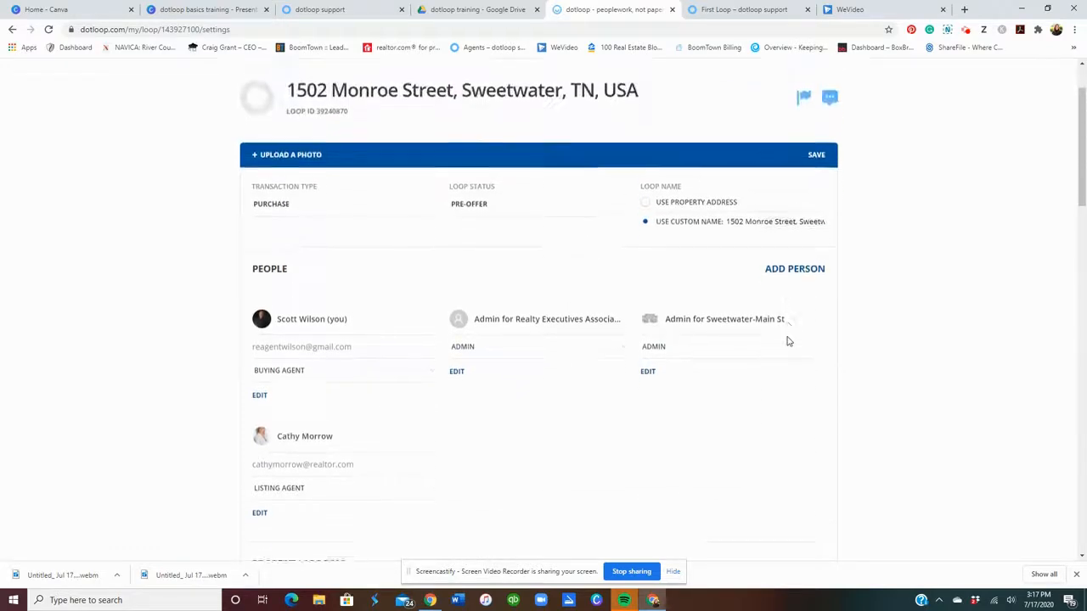
pyautogui.scroll(-4, 787, 342)
pyautogui.scroll(-3, 787, 341)
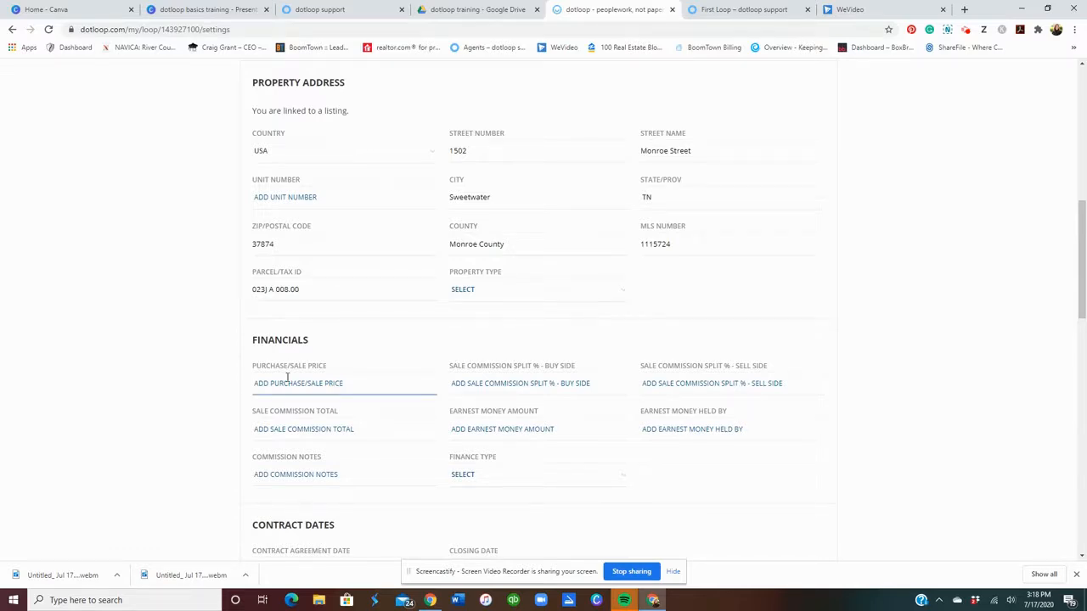
pyautogui.scroll(-3, 864, 381)
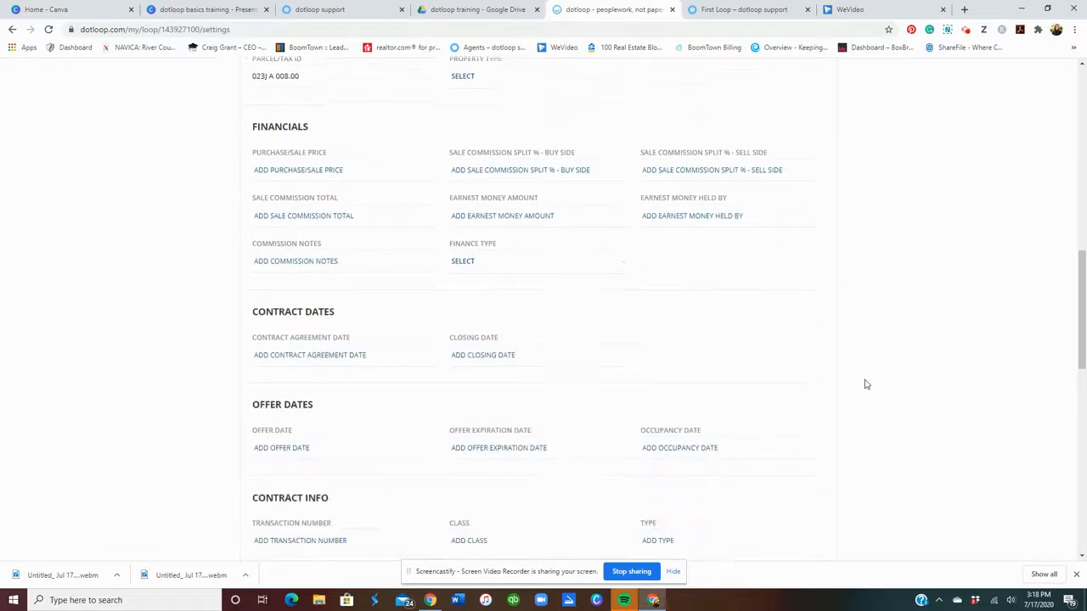
pyautogui.scroll(-1, 865, 385)
pyautogui.scroll(-2, 865, 385)
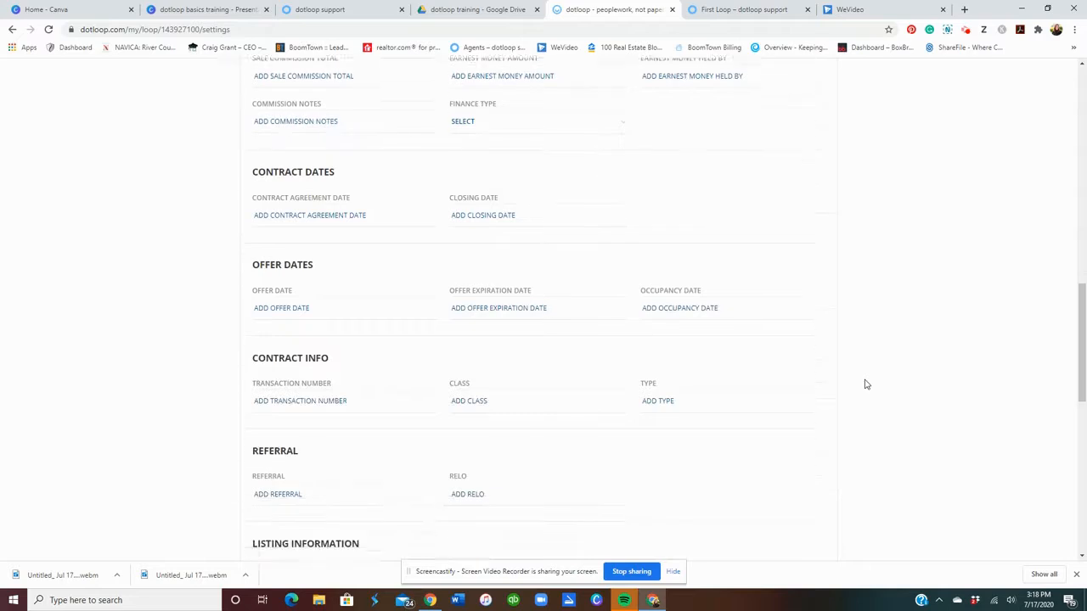
pyautogui.scroll(-3, 865, 385)
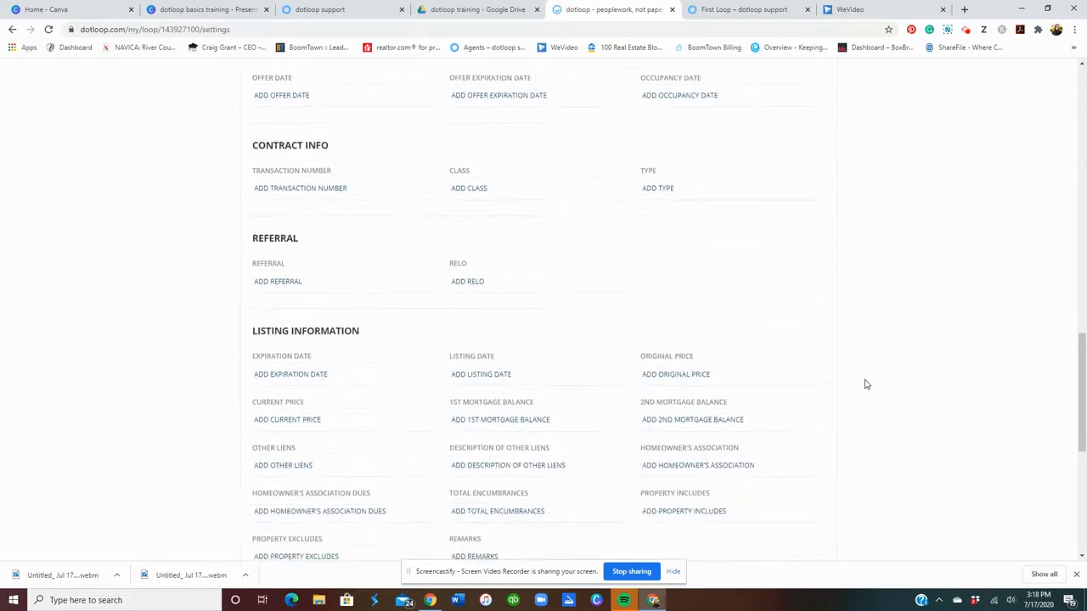
pyautogui.scroll(-2, 865, 385)
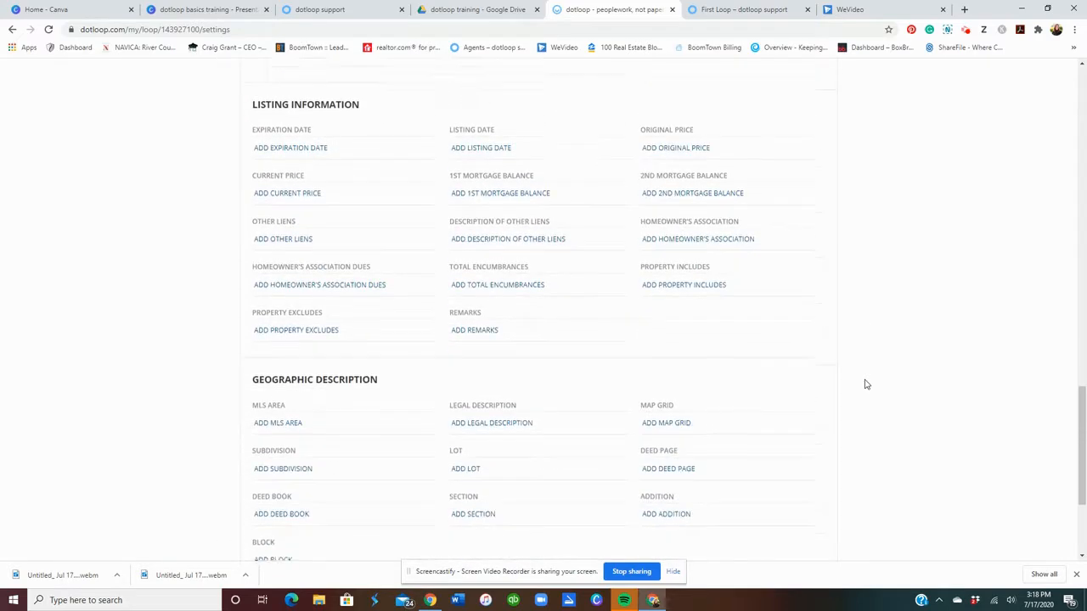
pyautogui.scroll(-1, 865, 385)
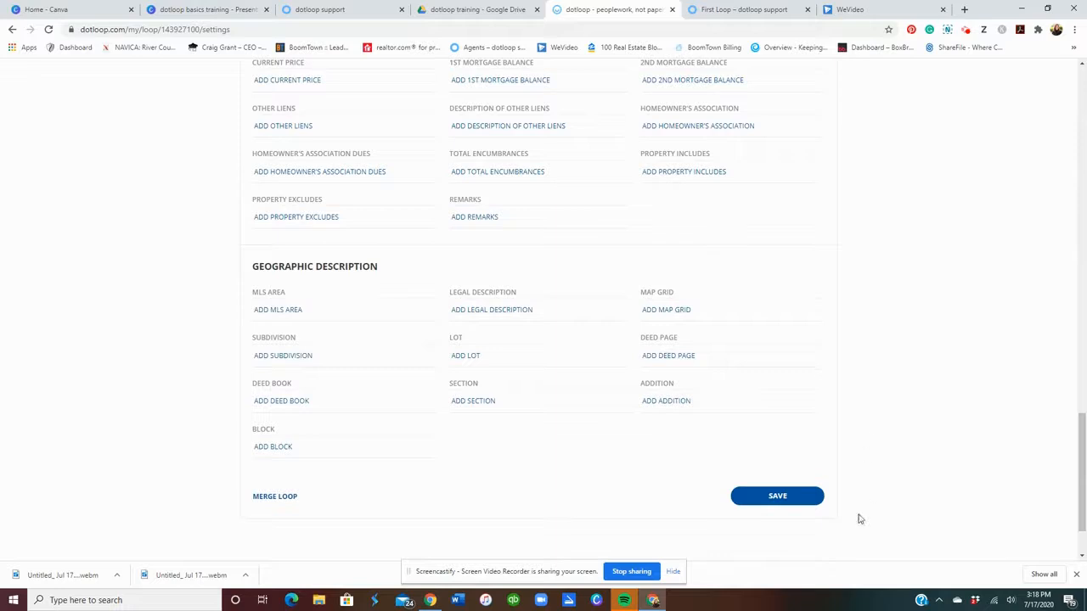
pyautogui.click(791, 507)
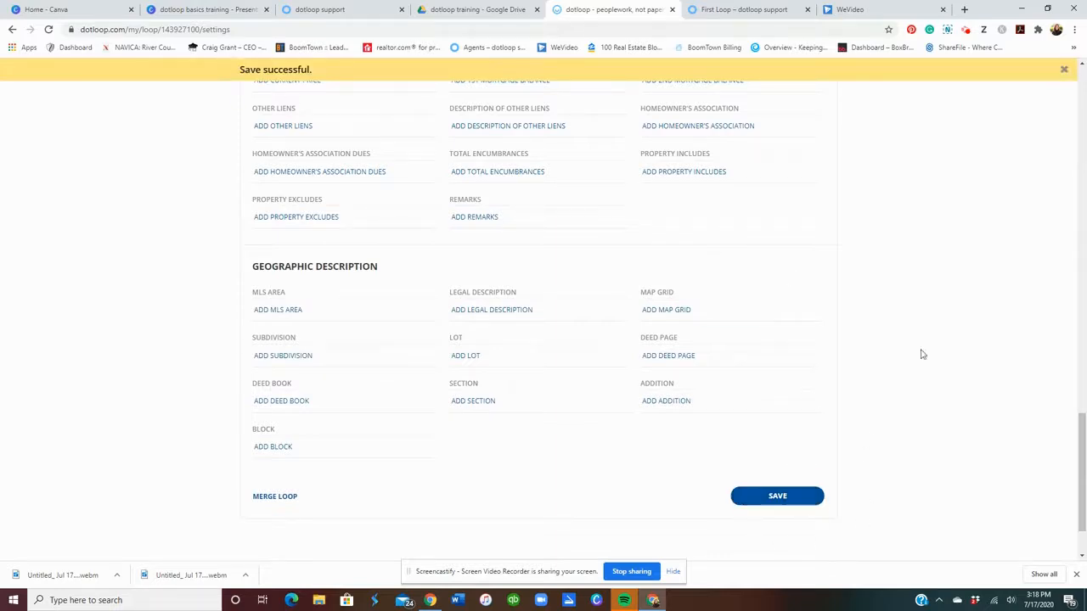
pyautogui.moveTo(1083, 482); pyautogui.dragTo(1083, 128)
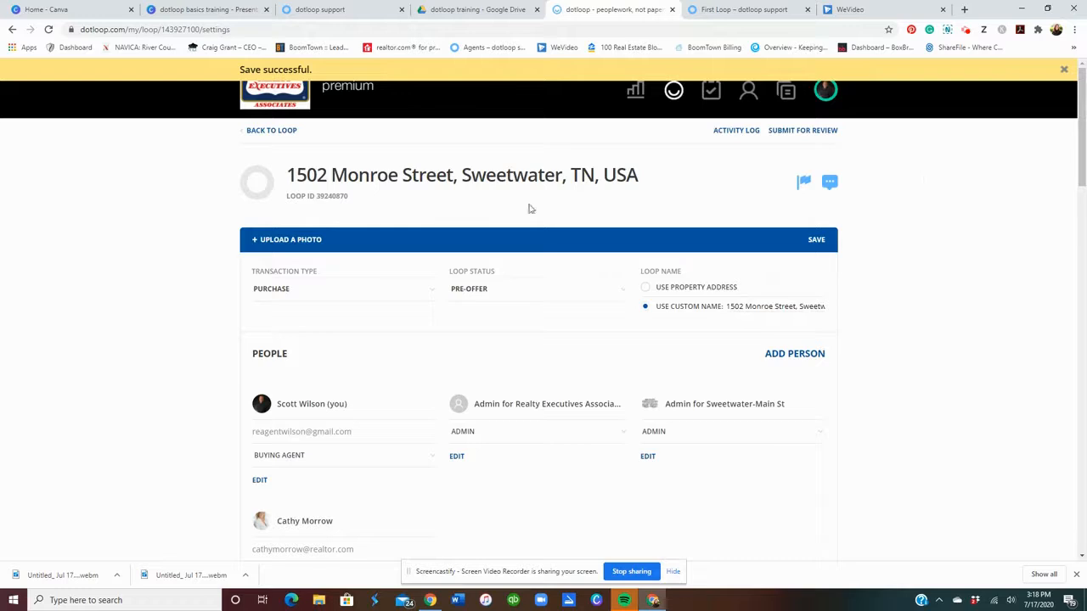
pyautogui.click(273, 130)
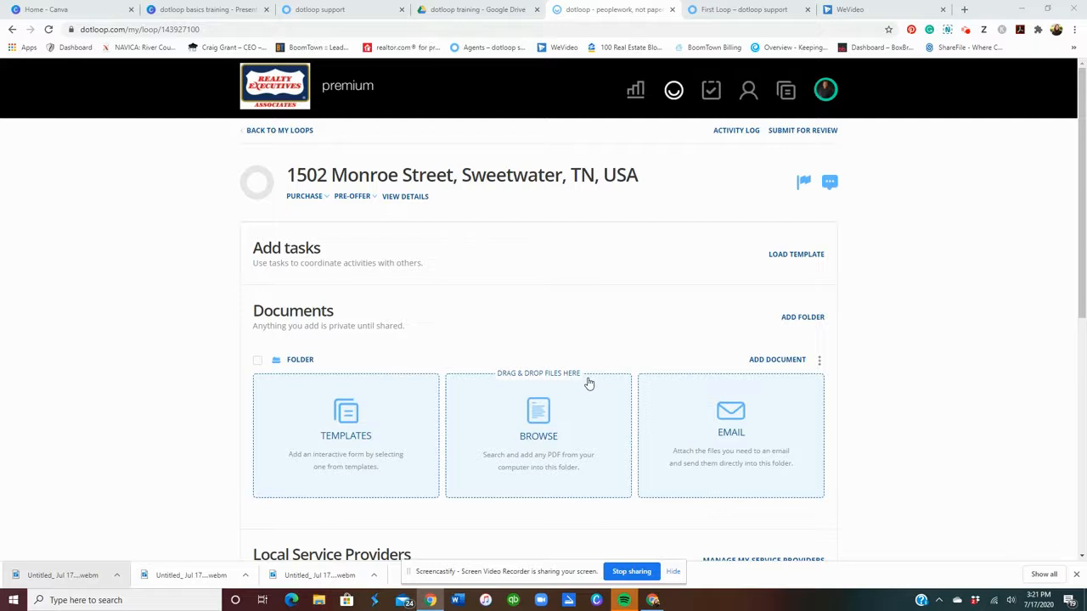
# Open the template library and browse its listing, contract, commercial, SSDS, admin and TAR form folders.
pyautogui.click(364, 432)
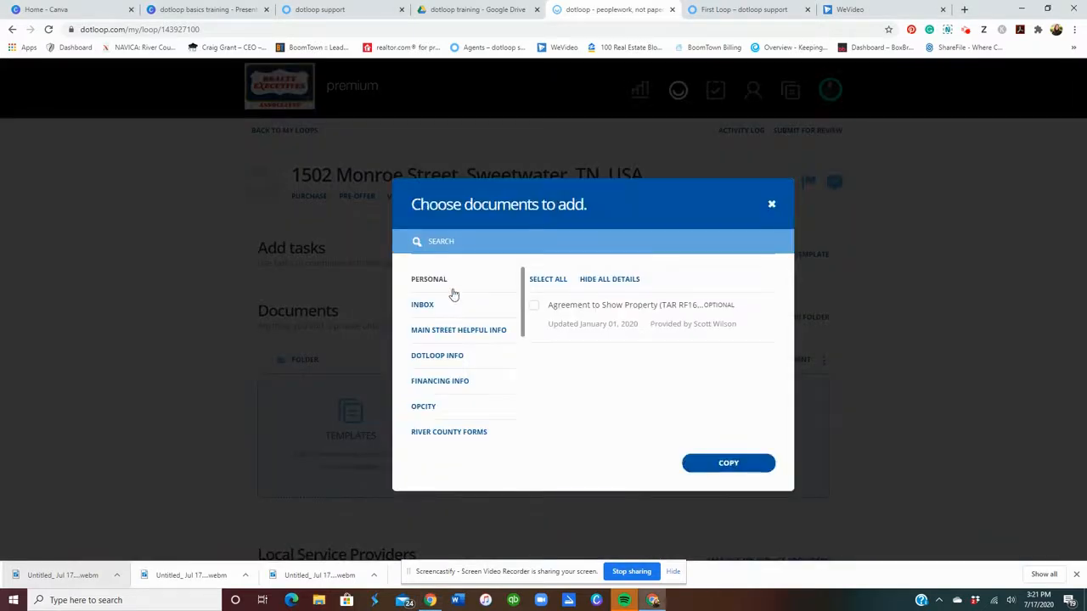
pyautogui.scroll(-5, 452, 294)
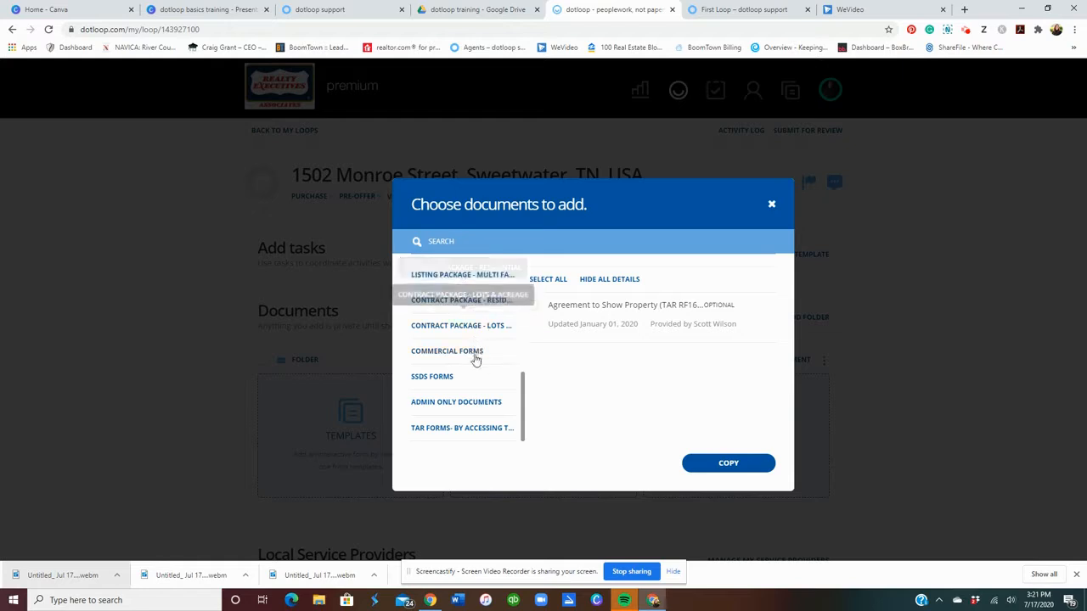
pyautogui.scroll(5, 479, 328)
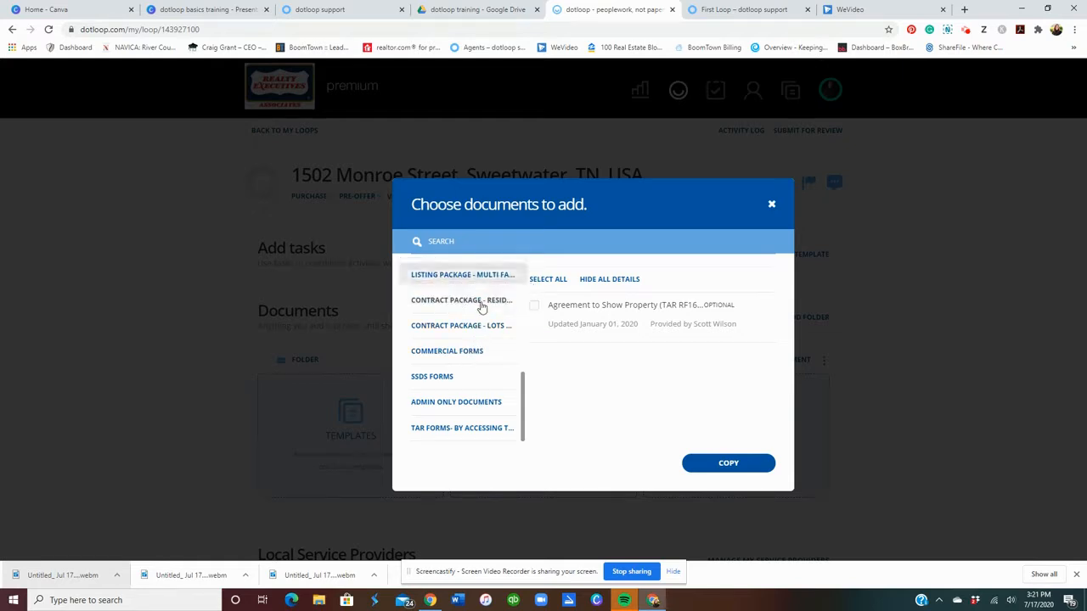
pyautogui.scroll(-5, 480, 329)
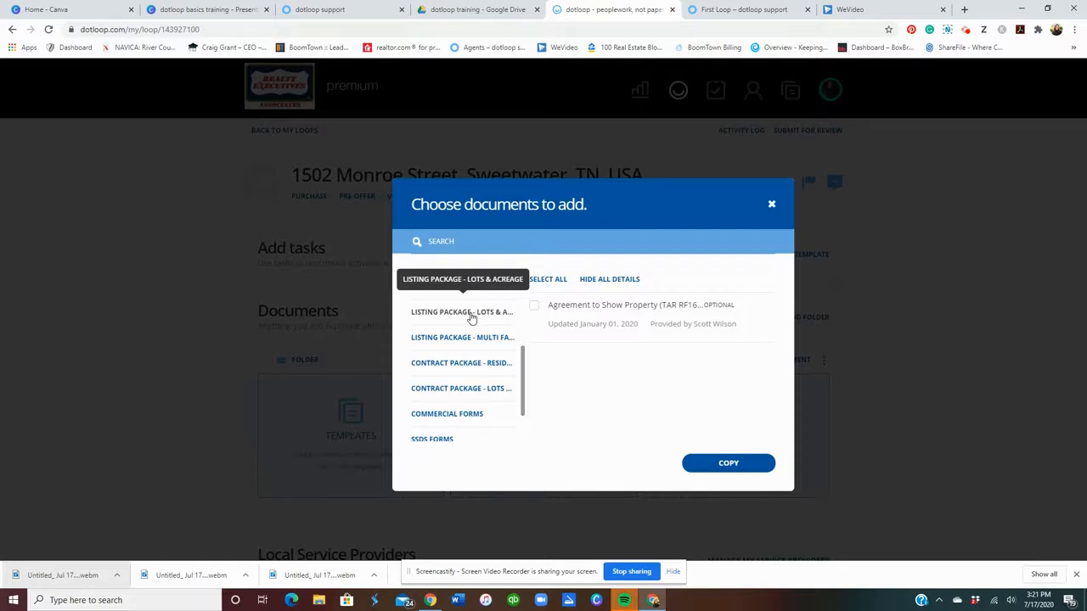
pyautogui.scroll(-1, 471, 318)
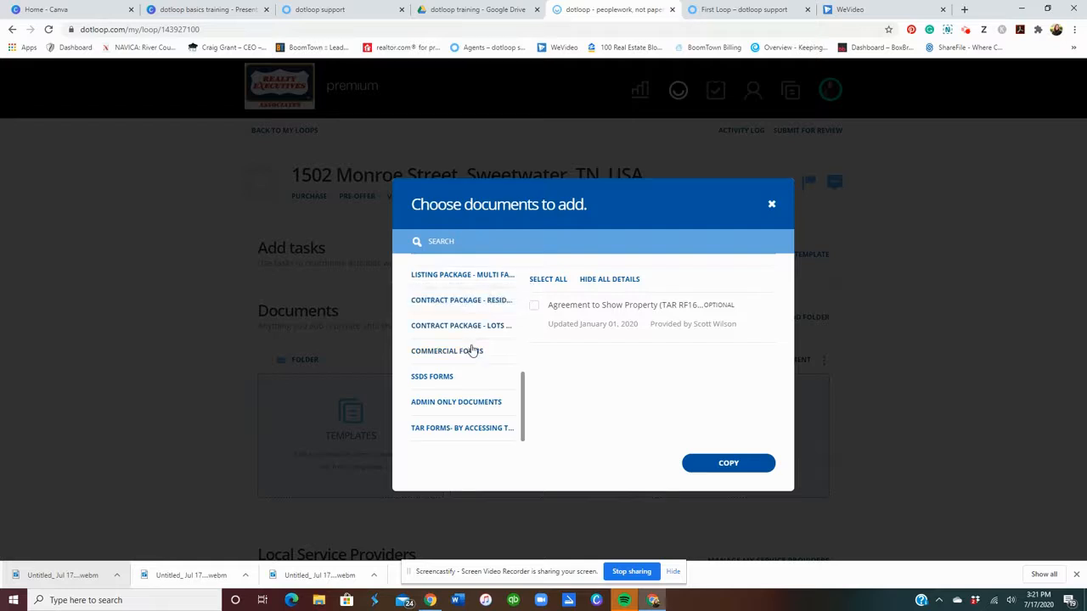
pyautogui.click(443, 302)
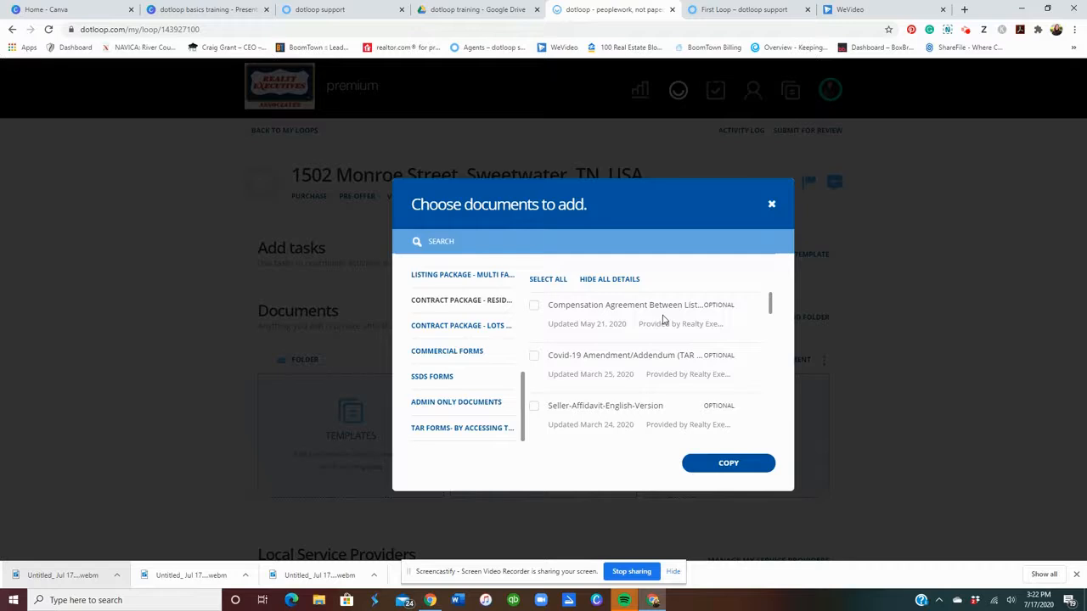
pyautogui.scroll(-3, 664, 319)
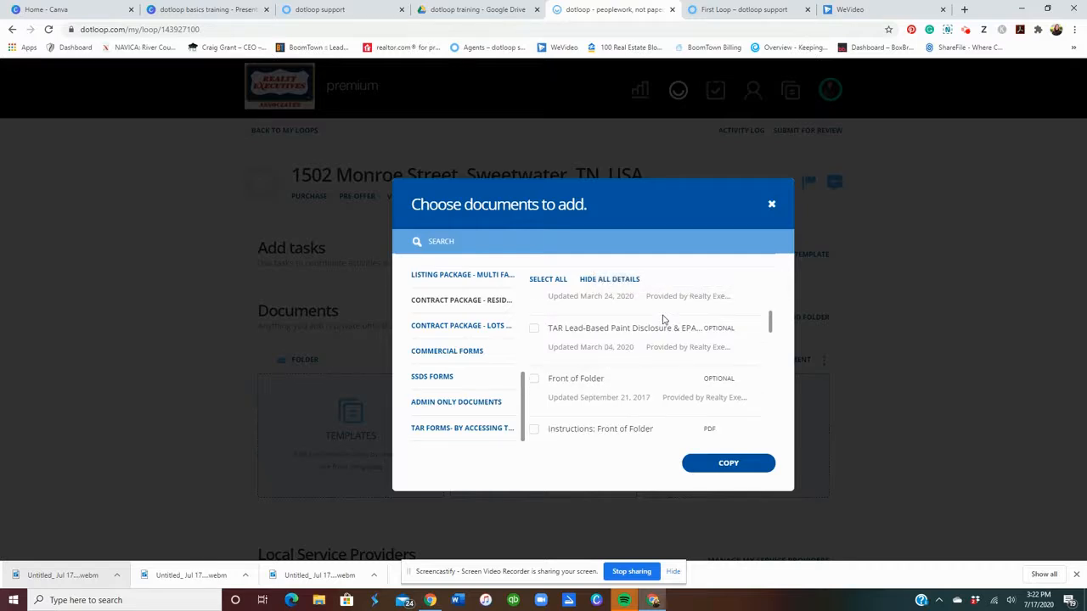
pyautogui.scroll(-5, 664, 319)
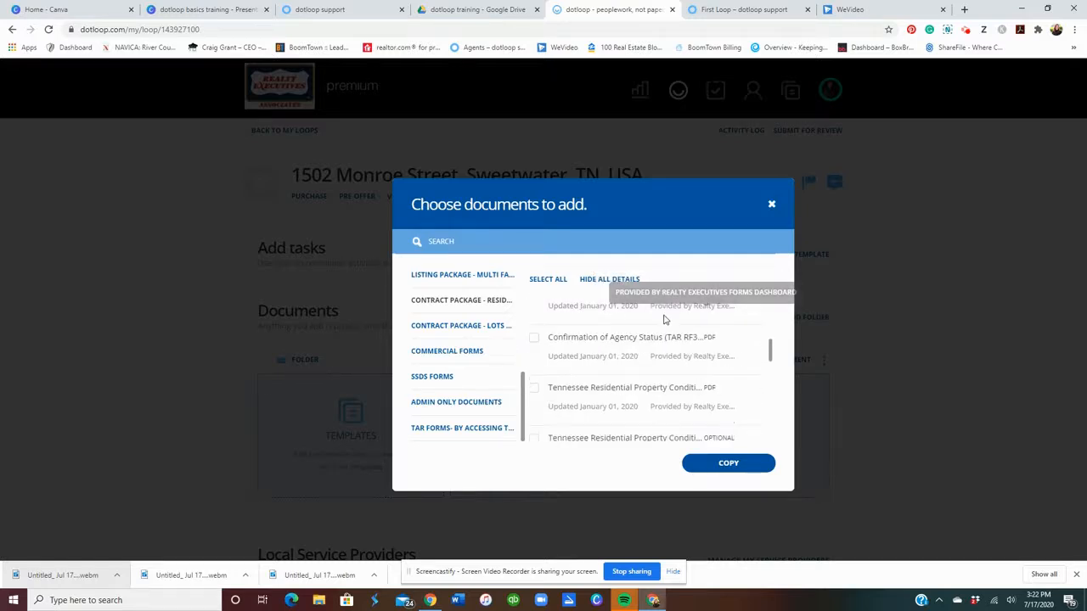
pyautogui.scroll(5, 702, 384)
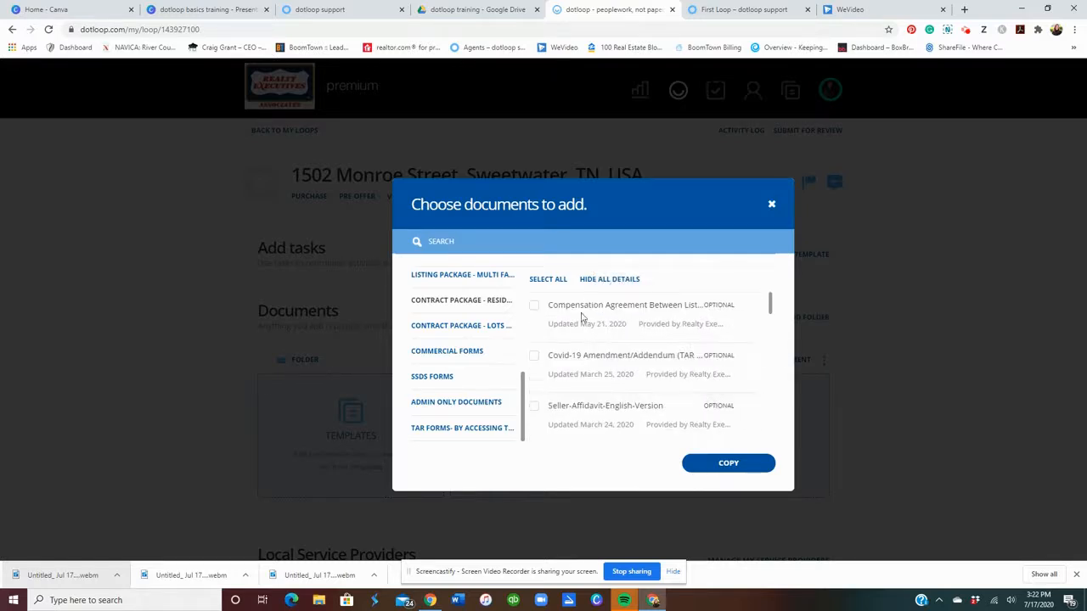
pyautogui.click(548, 278)
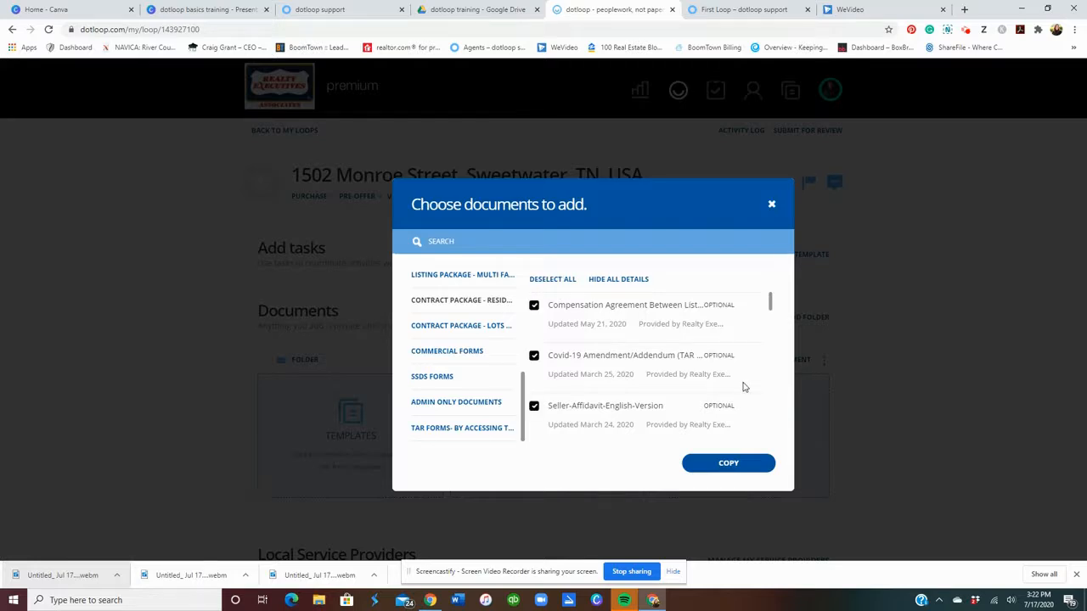
pyautogui.click(739, 467)
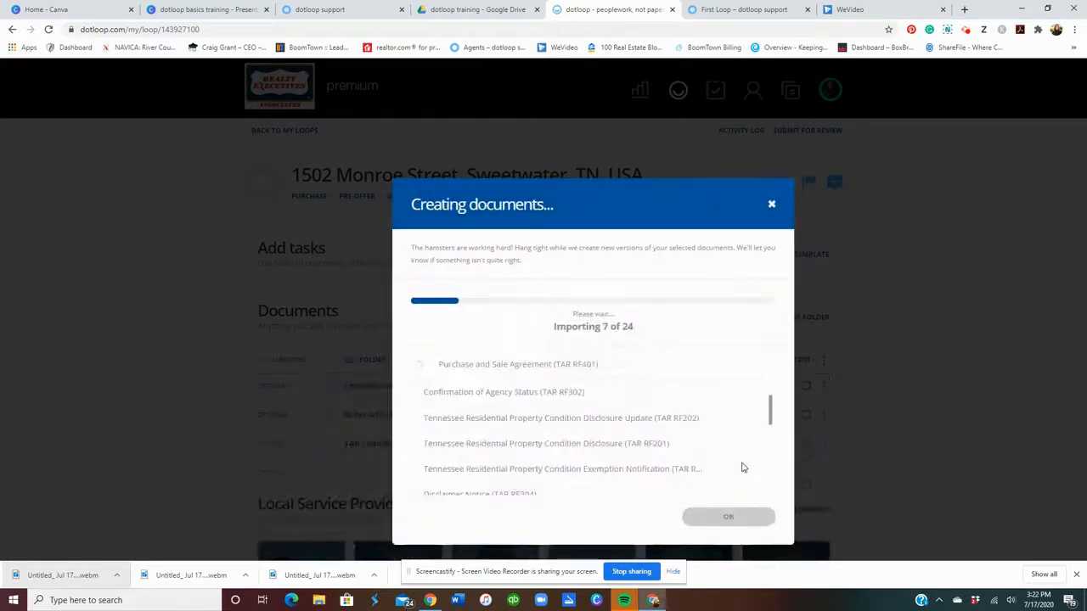
pyautogui.click(735, 517)
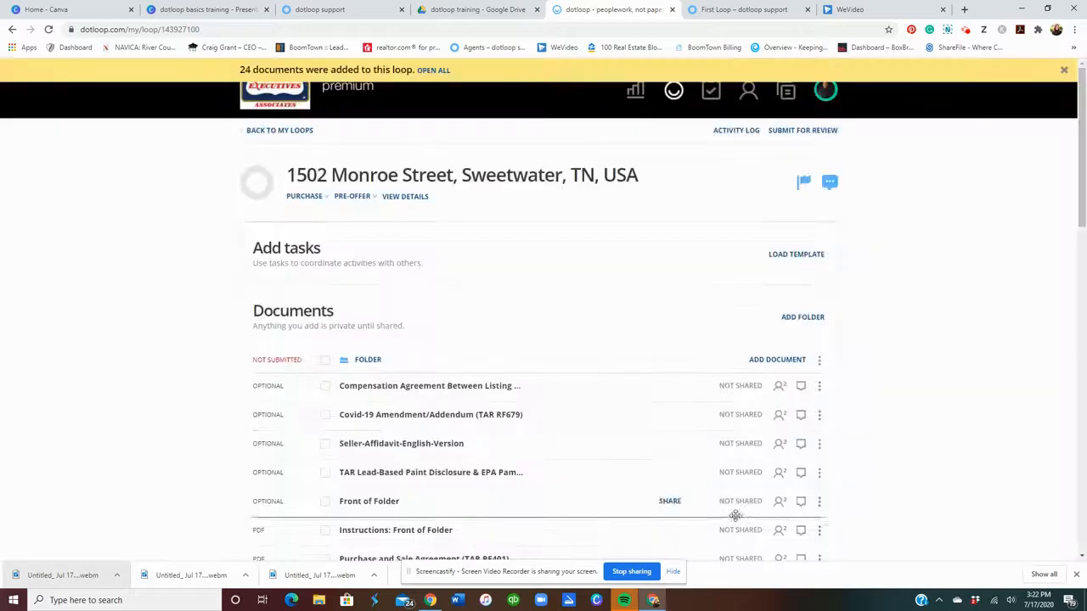
pyautogui.scroll(-1, 669, 391)
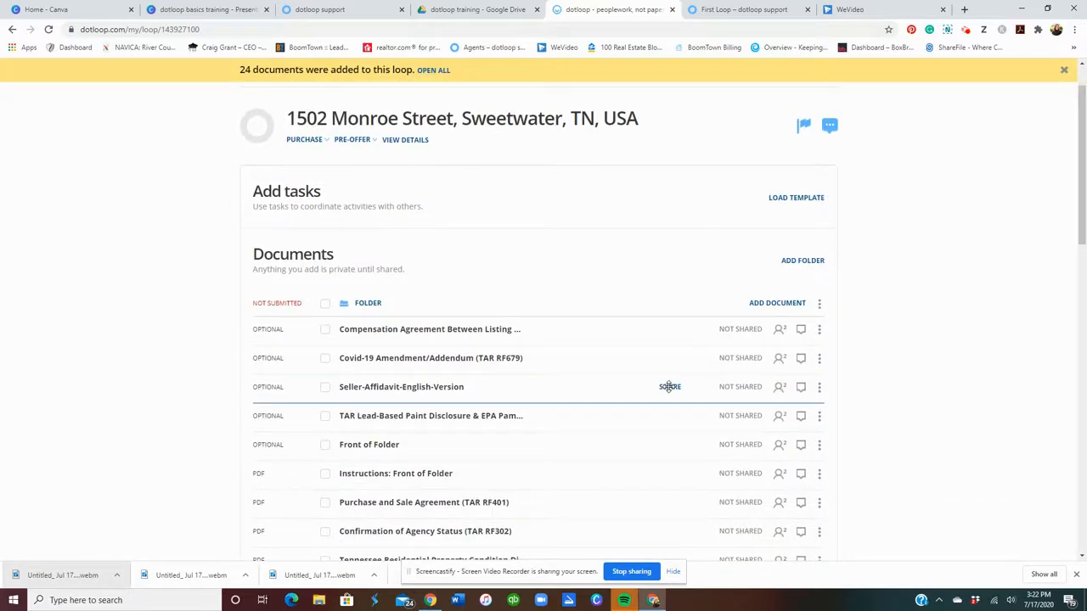
pyautogui.scroll(-1, 669, 387)
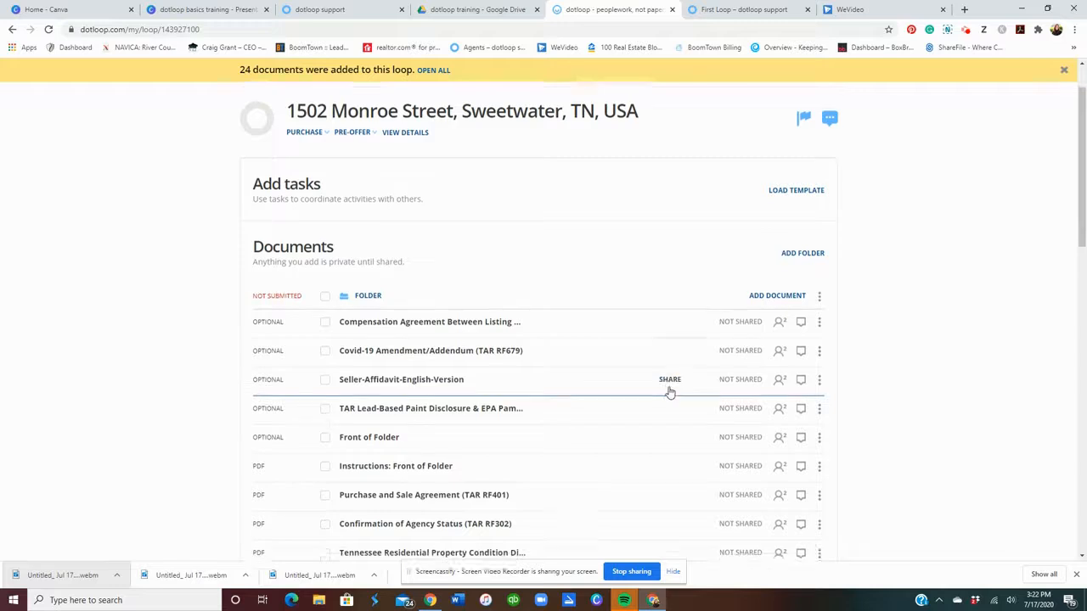
pyautogui.scroll(-1, 669, 387)
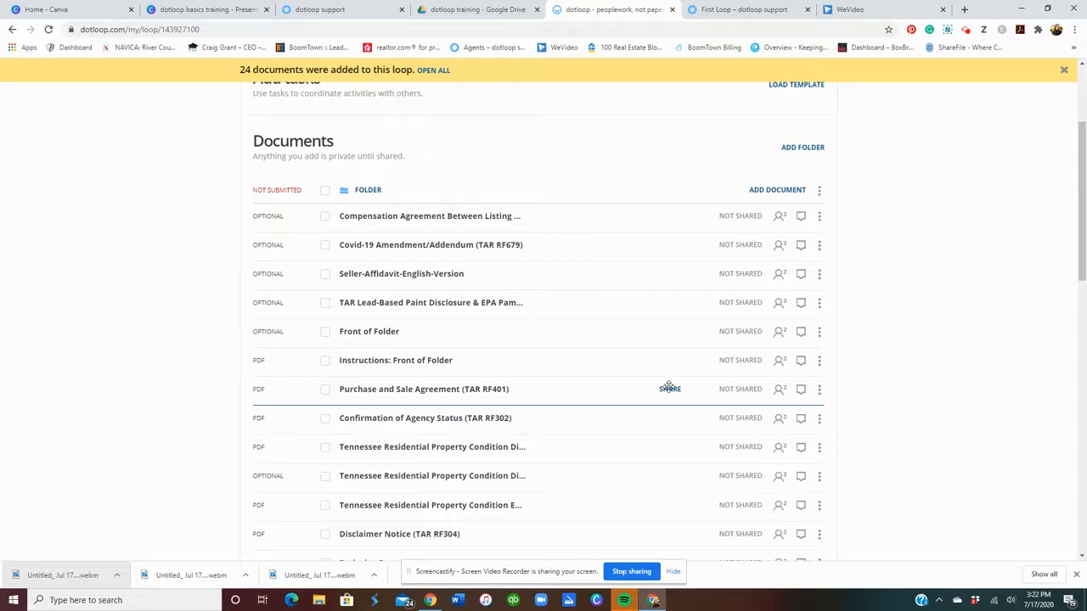
pyautogui.scroll(-3, 669, 389)
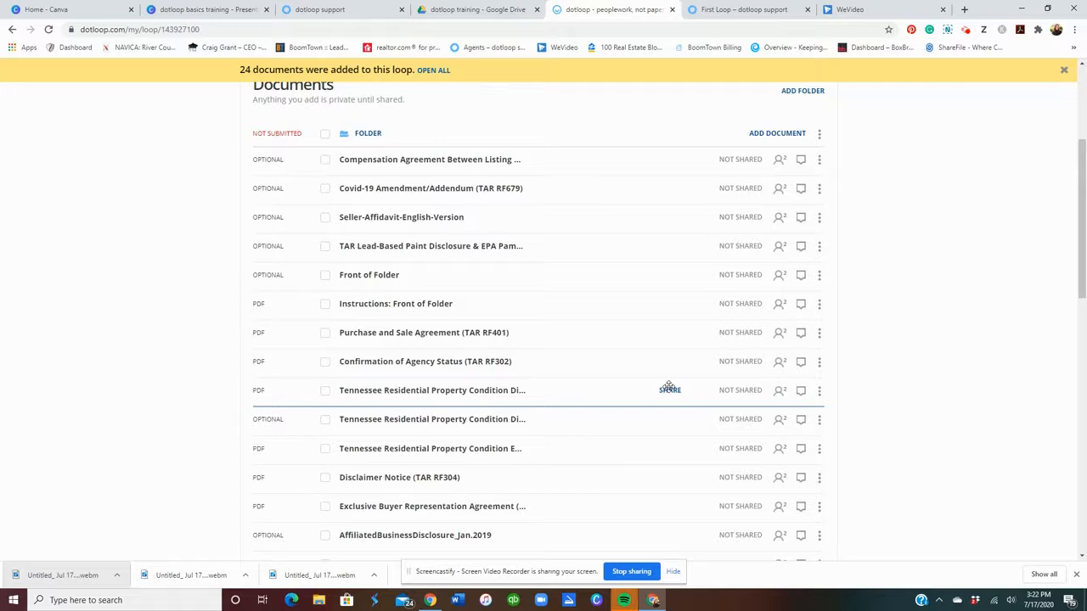
pyautogui.scroll(-4, 669, 390)
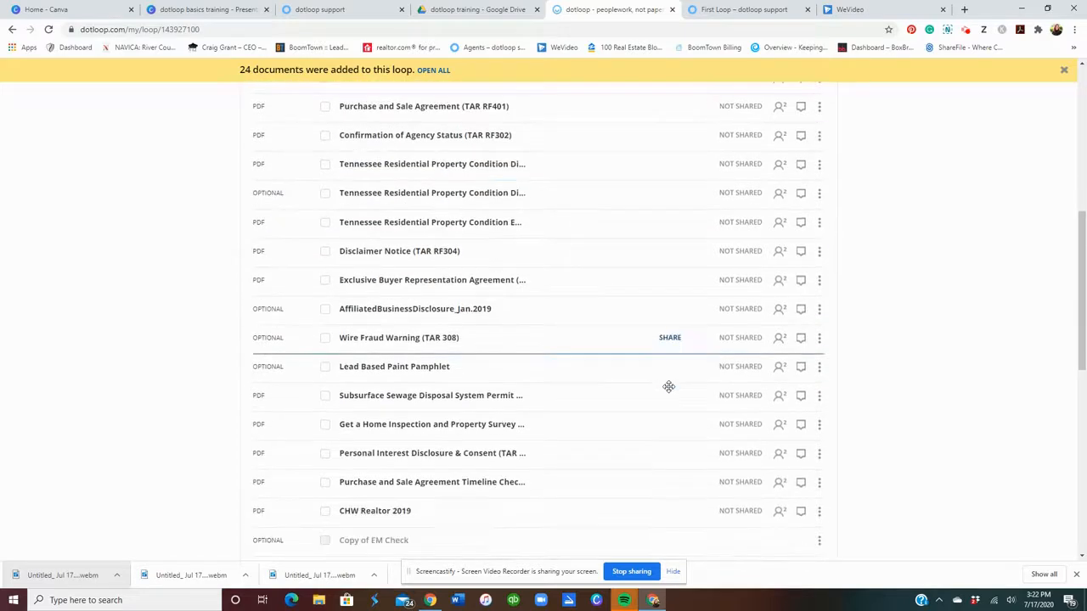
pyautogui.scroll(8, 669, 390)
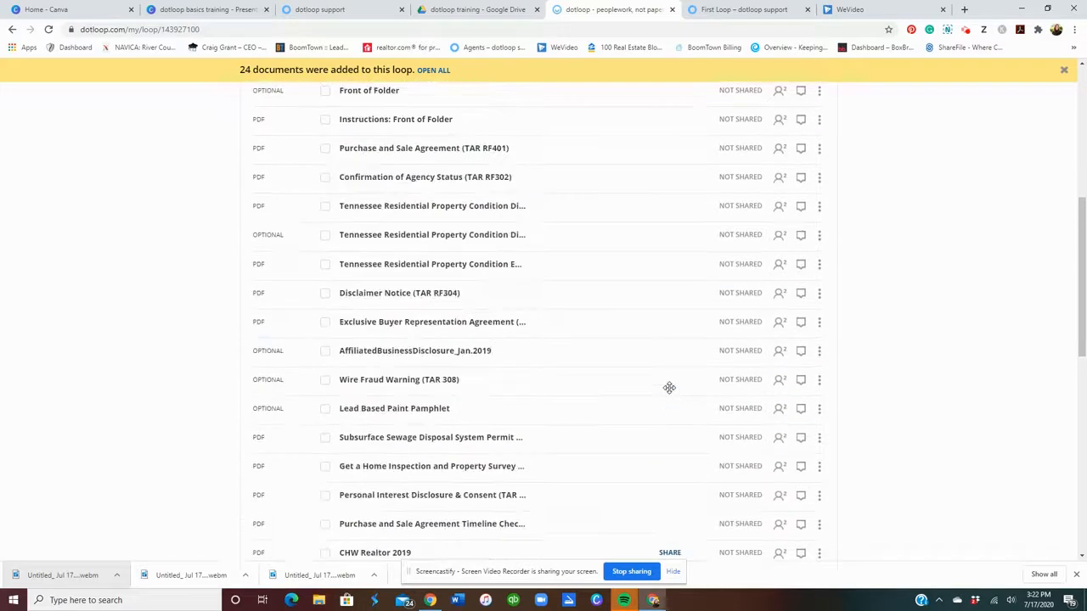
pyautogui.scroll(1, 667, 388)
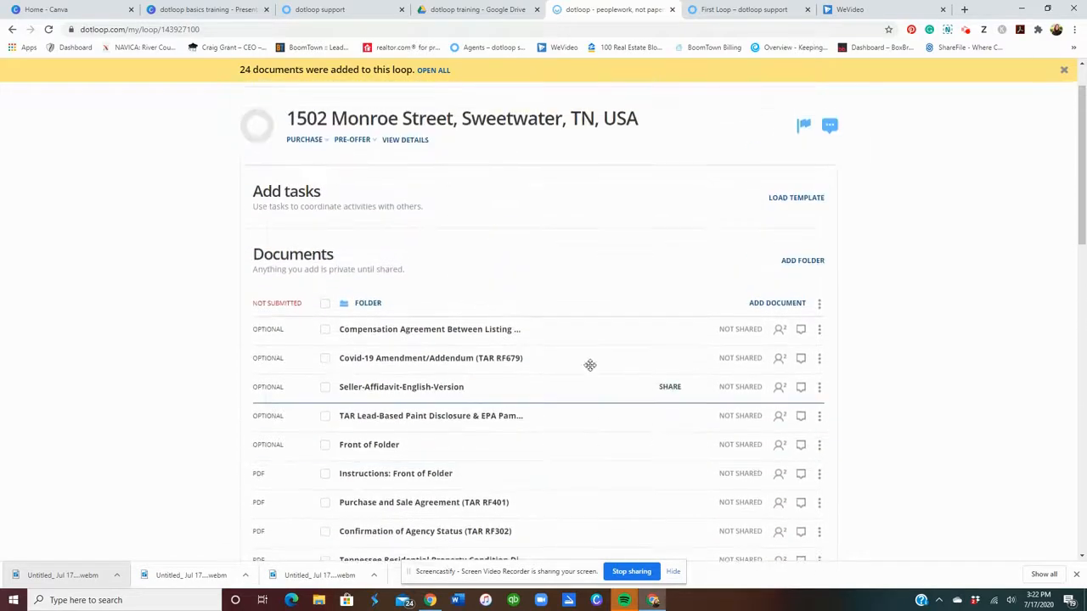
# Glance at the loop details, then open the Compensation Agreement from the documents list.
pyautogui.click(406, 141)
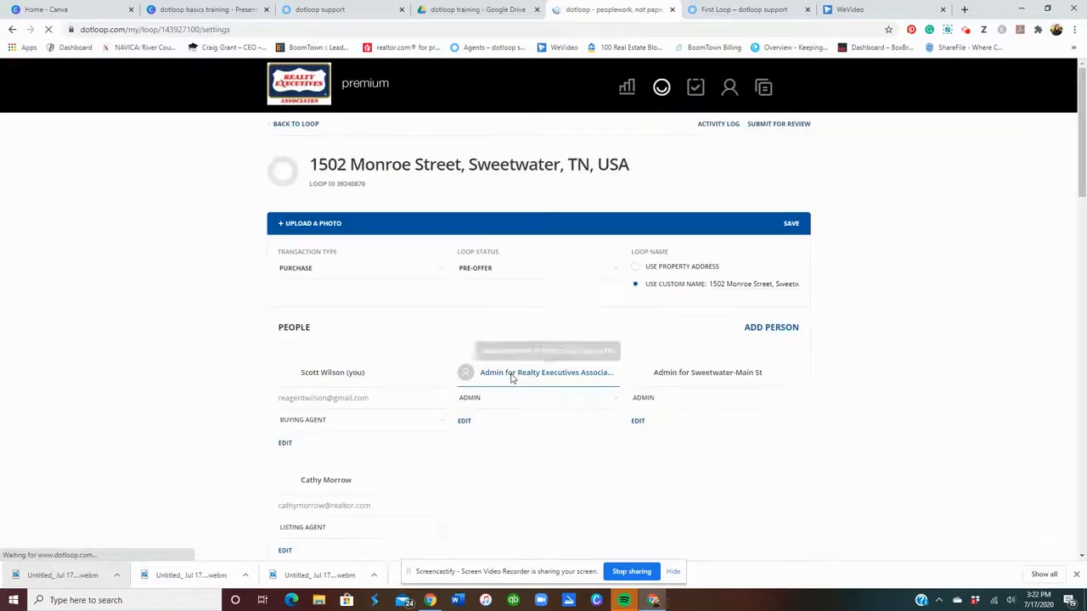
pyautogui.click(291, 132)
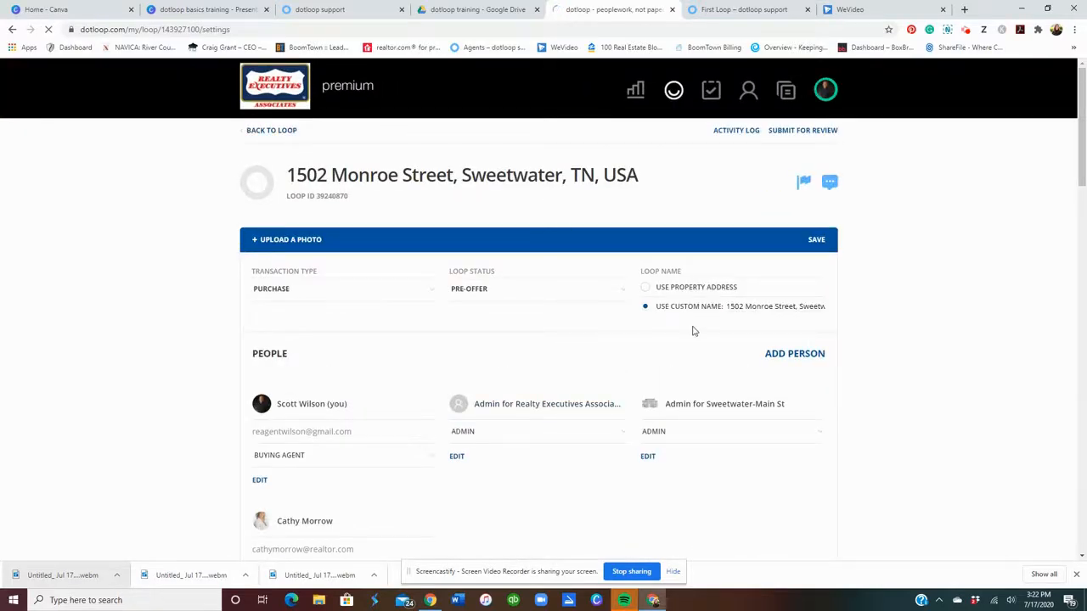
pyautogui.scroll(-20, 692, 331)
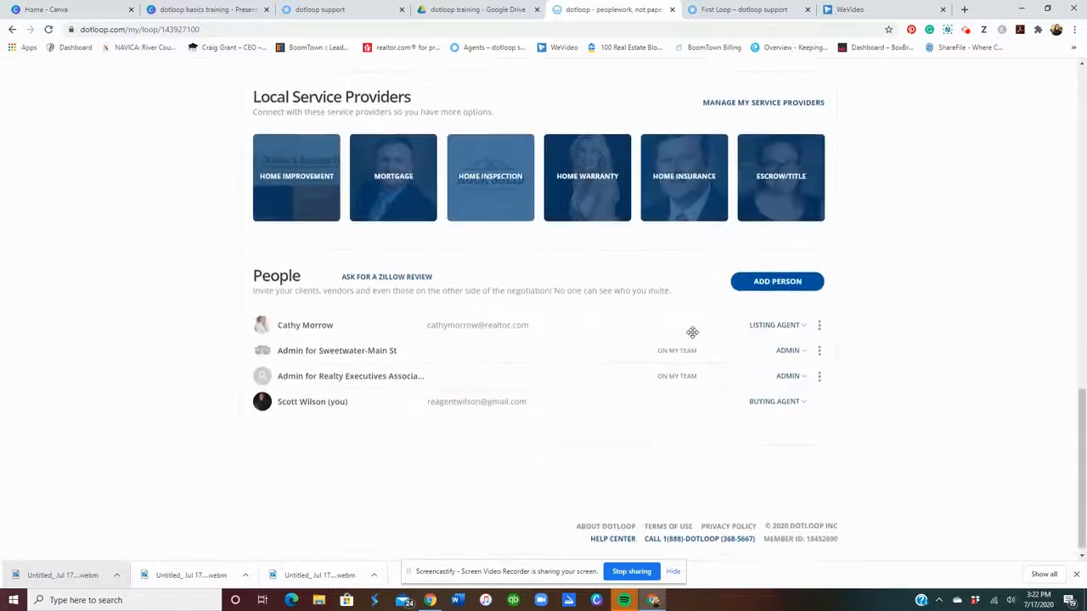
pyautogui.scroll(4, 371, 423)
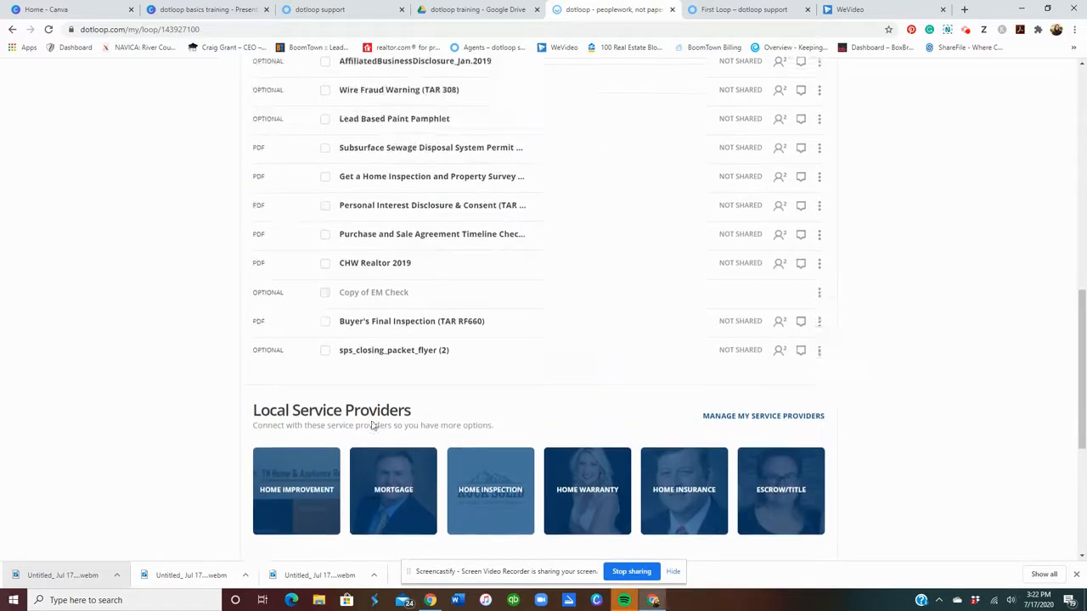
pyautogui.scroll(3, 372, 421)
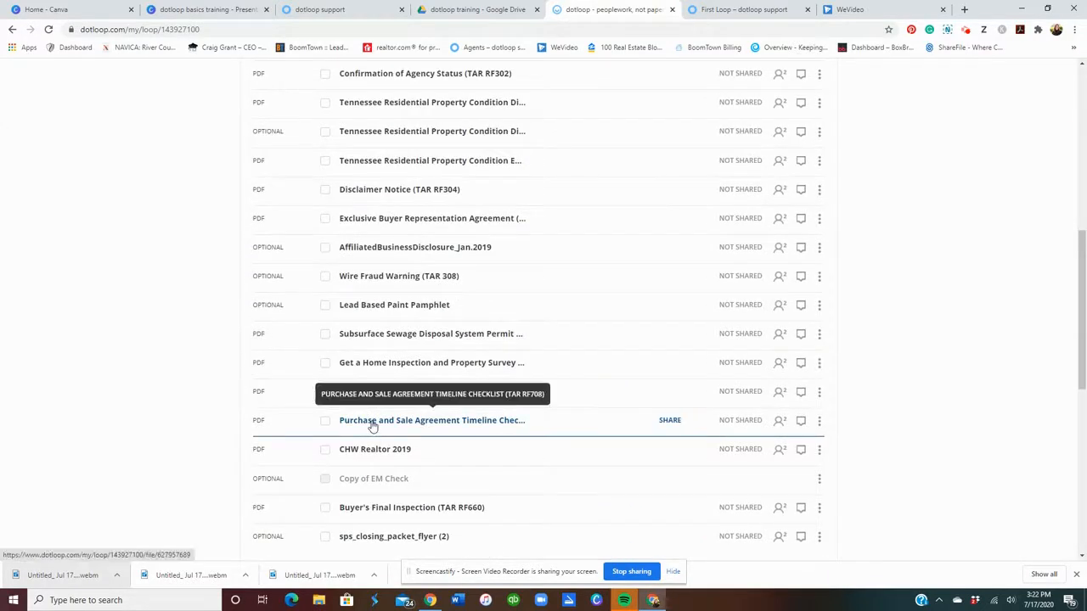
pyautogui.scroll(3, 372, 427)
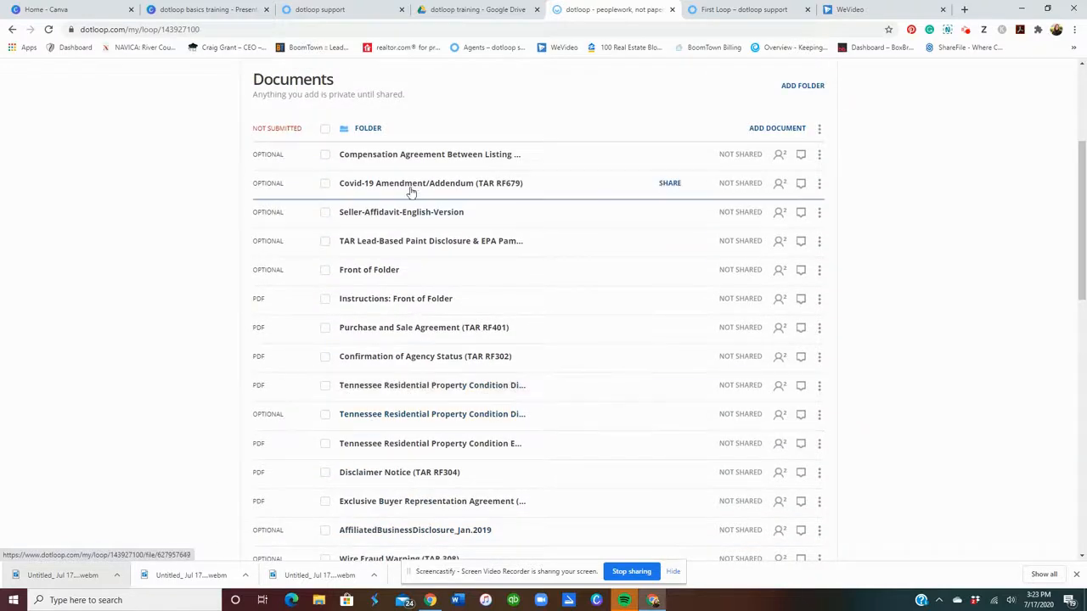
pyautogui.click(418, 162)
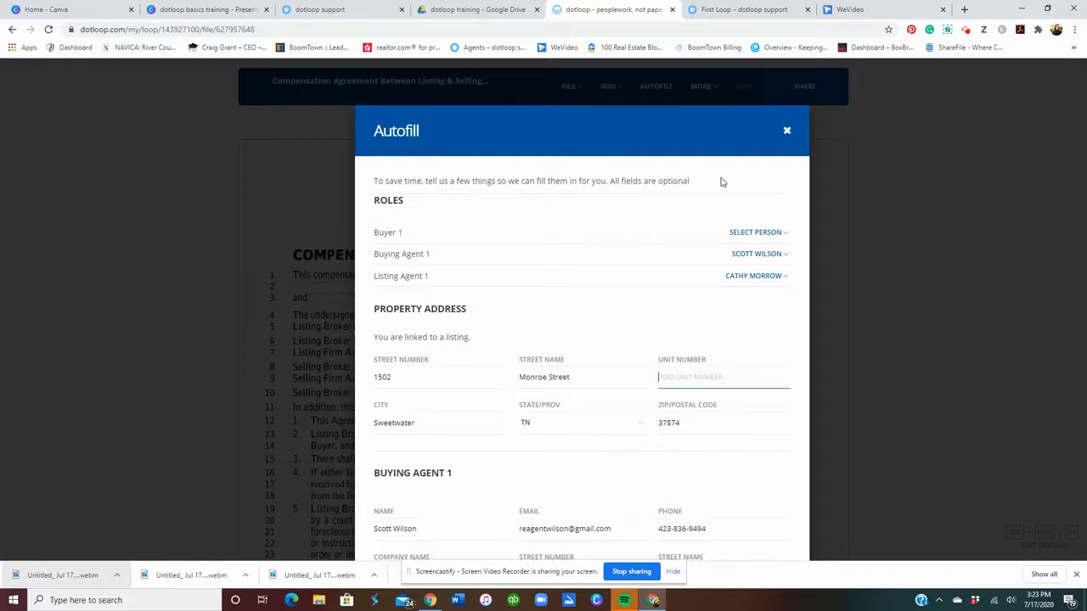
pyautogui.scroll(-3, 745, 222)
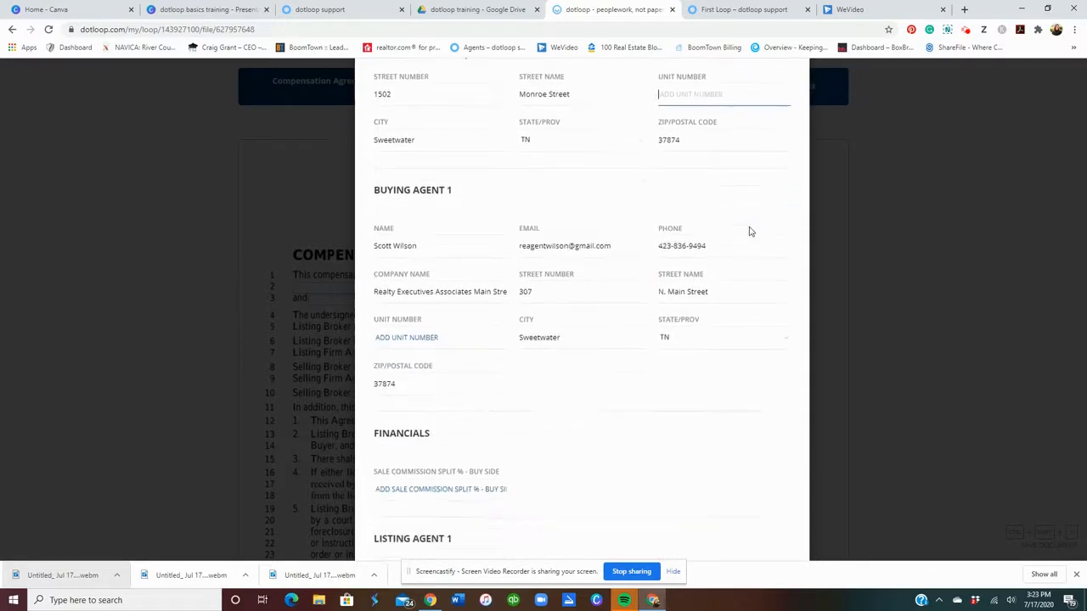
pyautogui.scroll(-3, 681, 98)
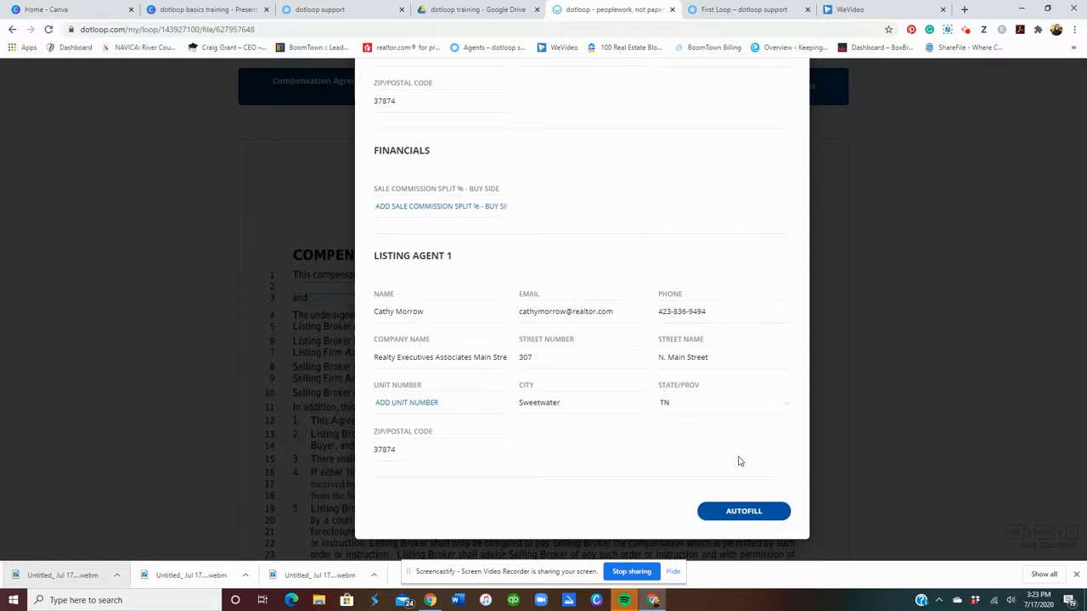
pyautogui.click(728, 512)
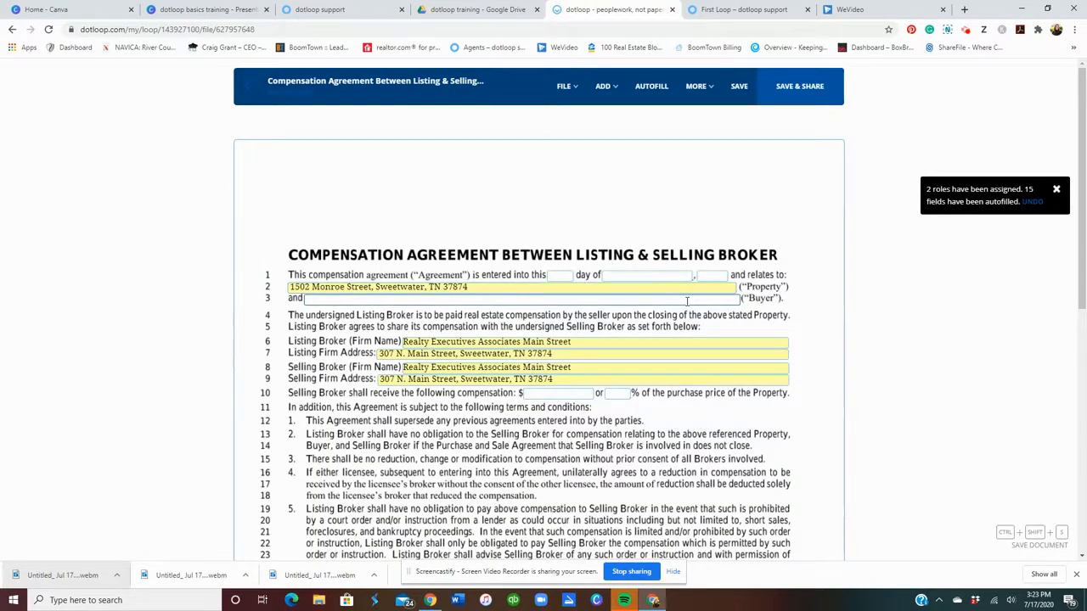
pyautogui.scroll(-2, 688, 306)
# Check the signers on the buying and listing agent signature lines, then save and leave.
pyautogui.scroll(-2, 688, 310)
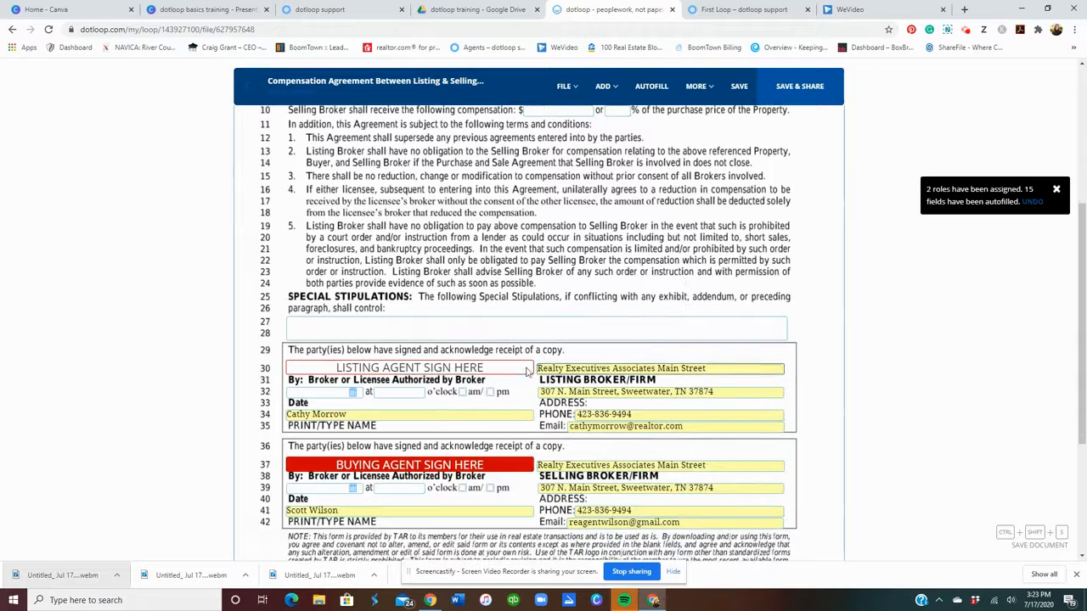
pyautogui.click(499, 467)
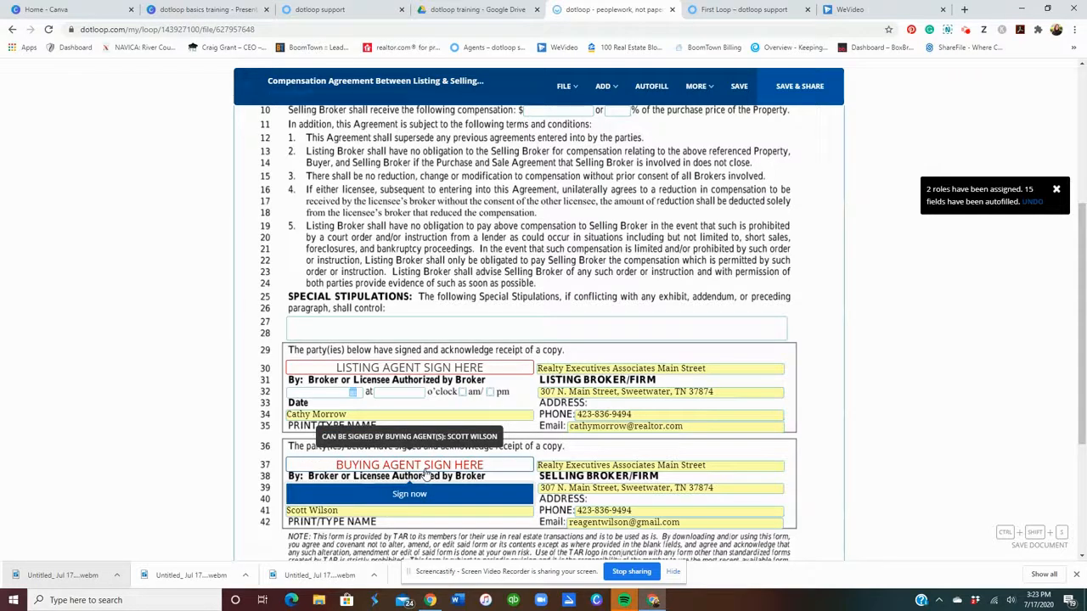
pyautogui.click(421, 370)
pyautogui.click(327, 124)
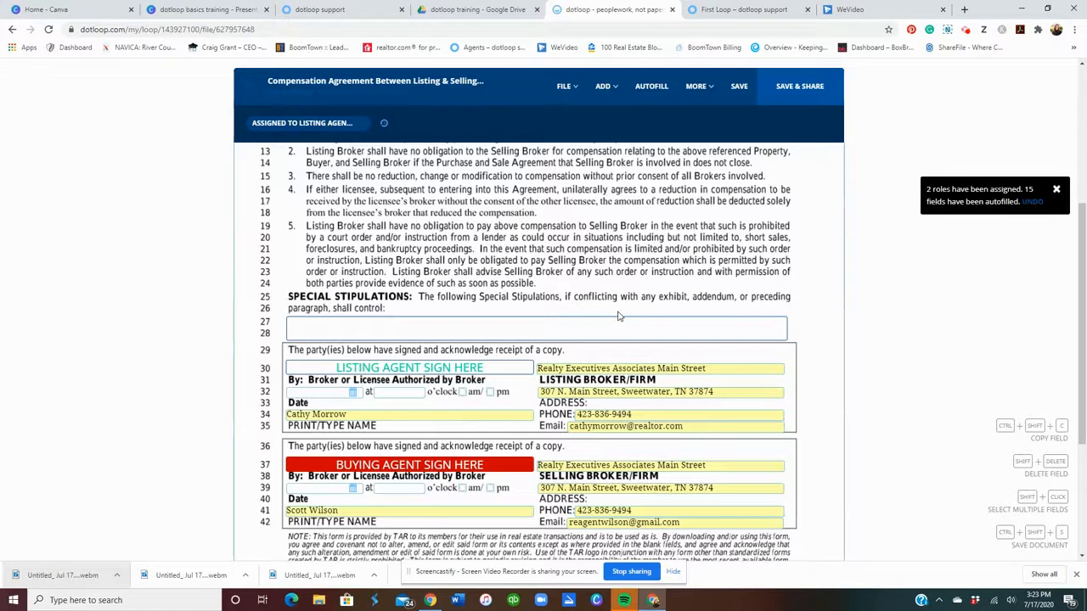
pyautogui.click(256, 108)
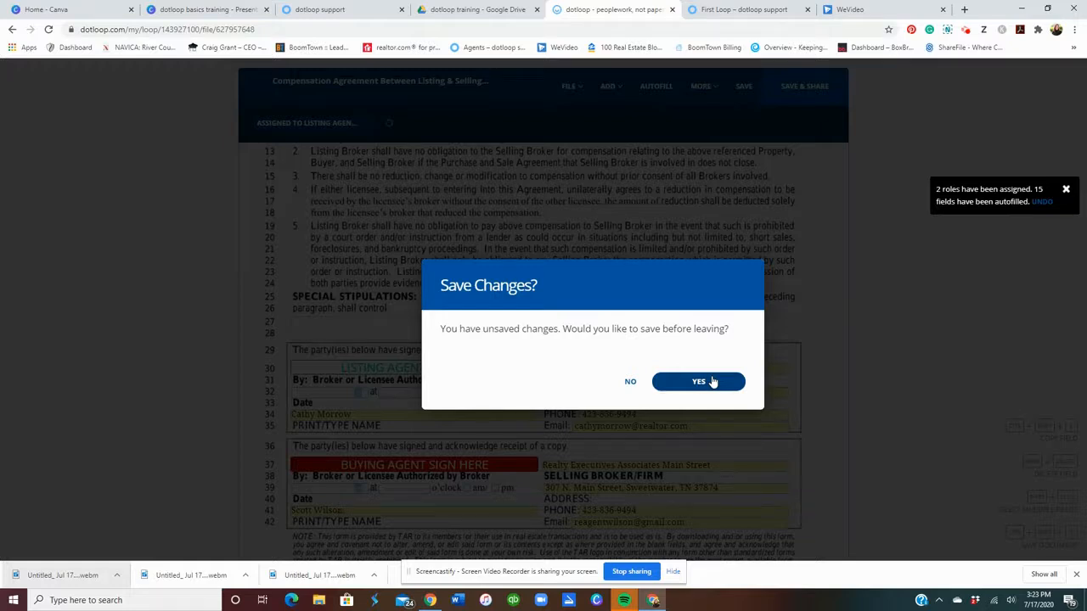
pyautogui.click(712, 383)
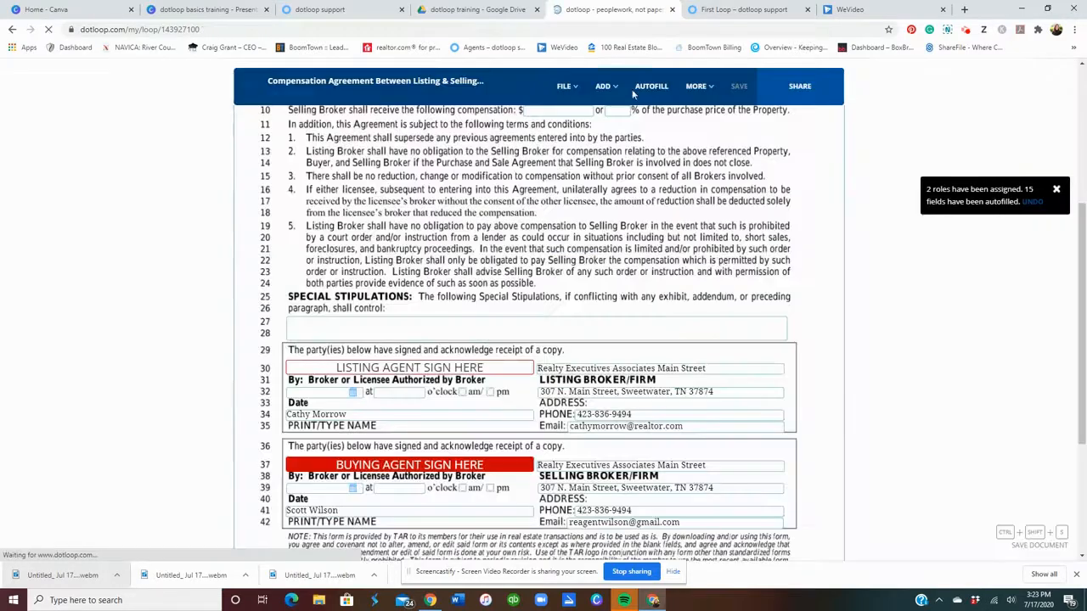
# Upload the Purchase and Sale Agreement (TAR RF401) PDF from Downloads and open it.
pyautogui.scroll(-3, 832, 264)
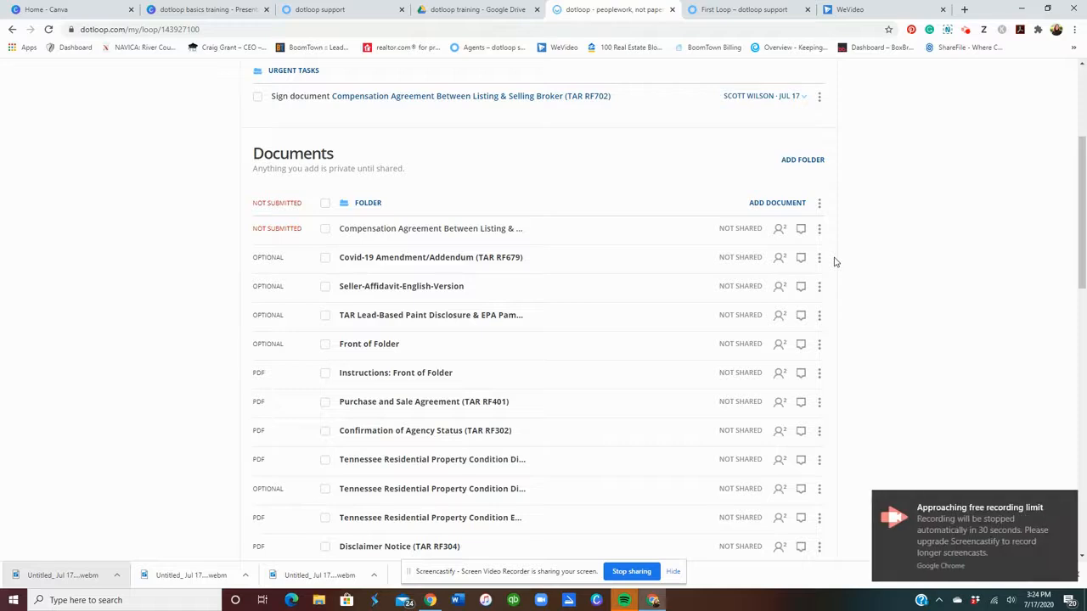
pyautogui.click(772, 208)
pyautogui.click(578, 265)
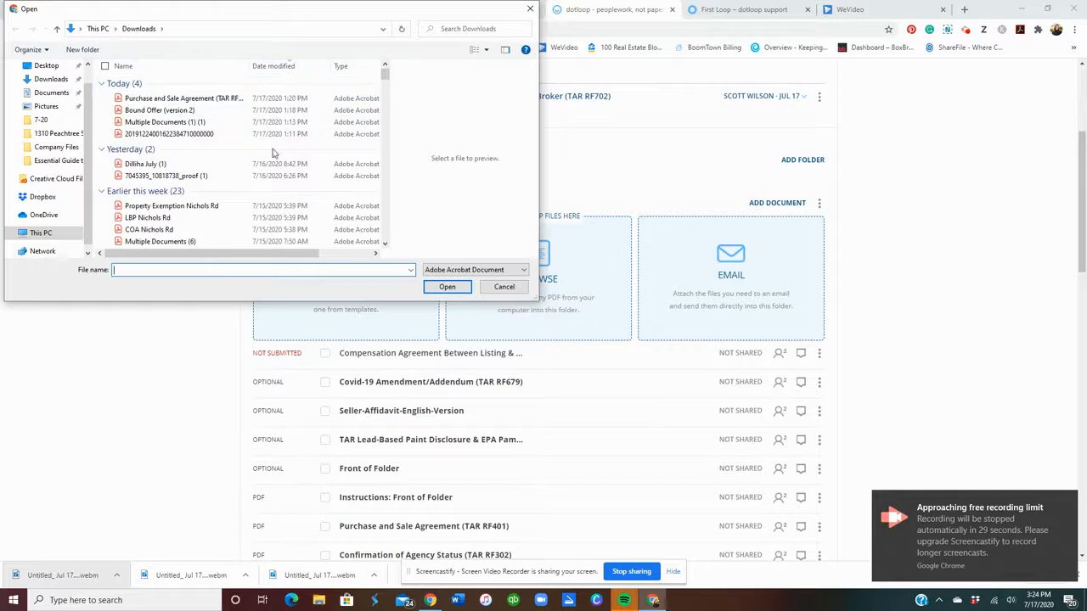
pyautogui.click(219, 98)
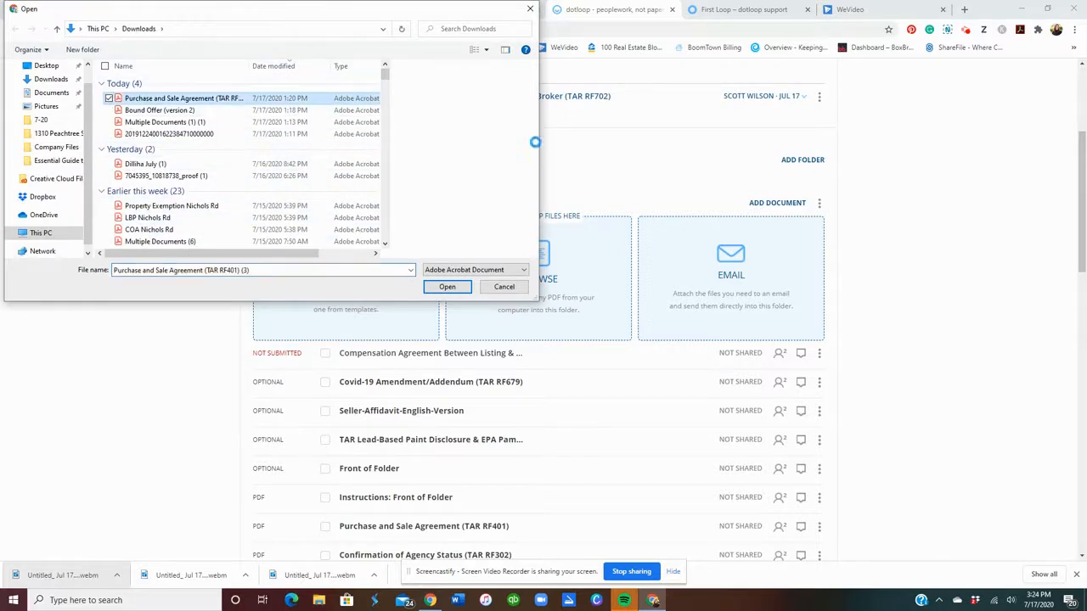
pyautogui.click(463, 287)
pyautogui.scroll(-2, 465, 289)
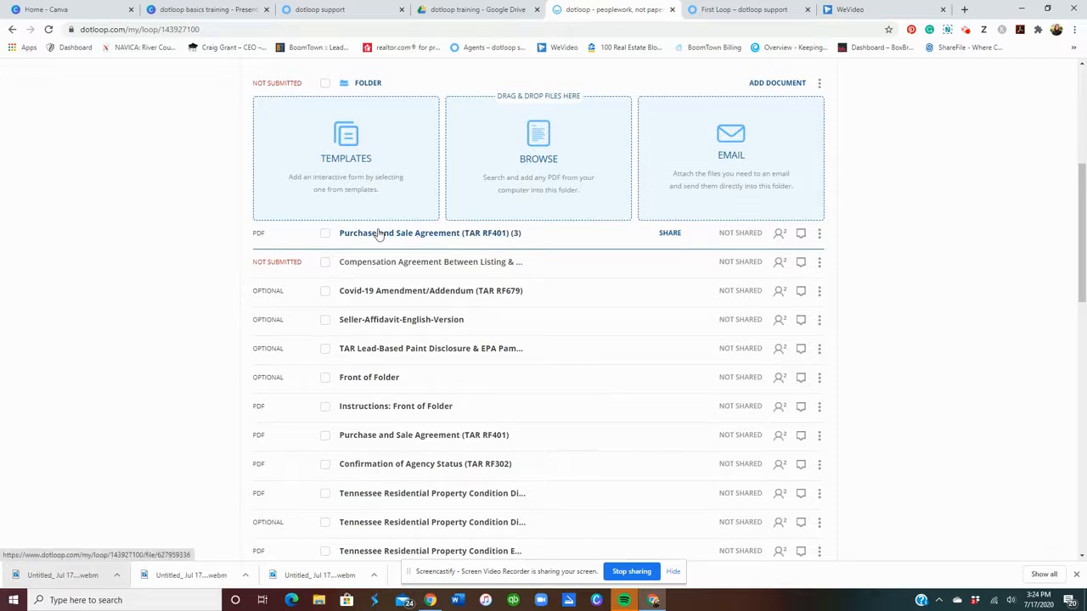
pyautogui.click(379, 233)
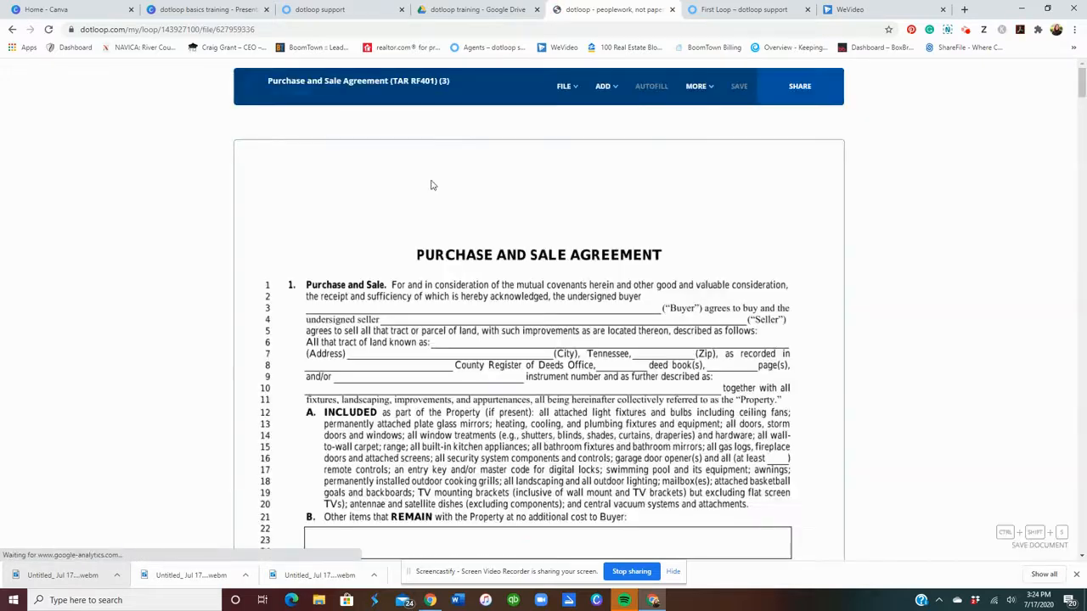
# Look over the uploaded Purchase and Sale Agreement (TAR RF401) document.
pyautogui.scroll(-3, 430, 185)
pyautogui.scroll(2, 433, 189)
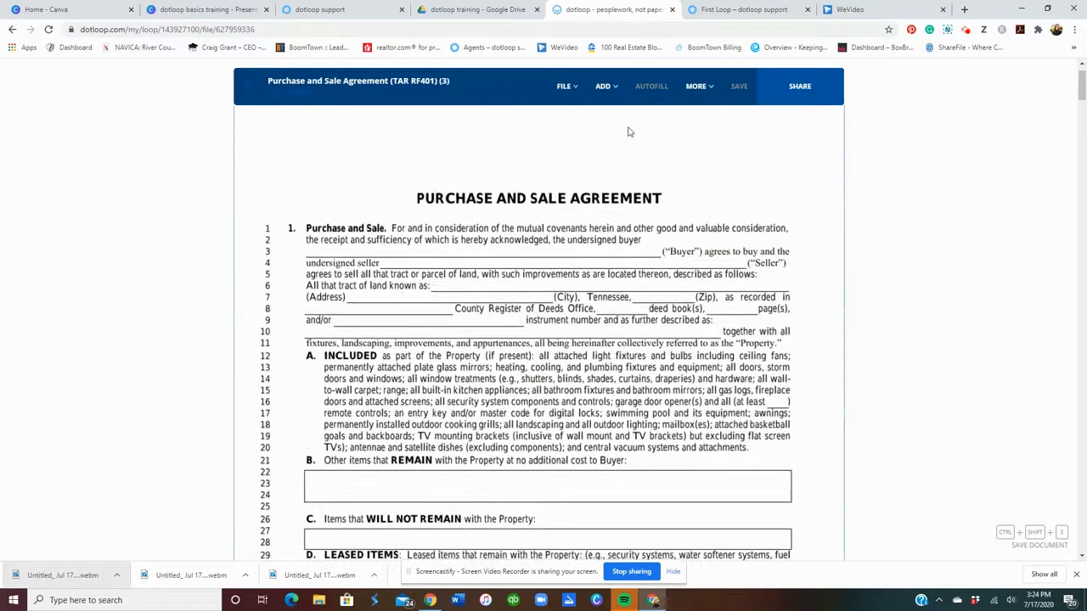
pyautogui.moveTo(578, 92)
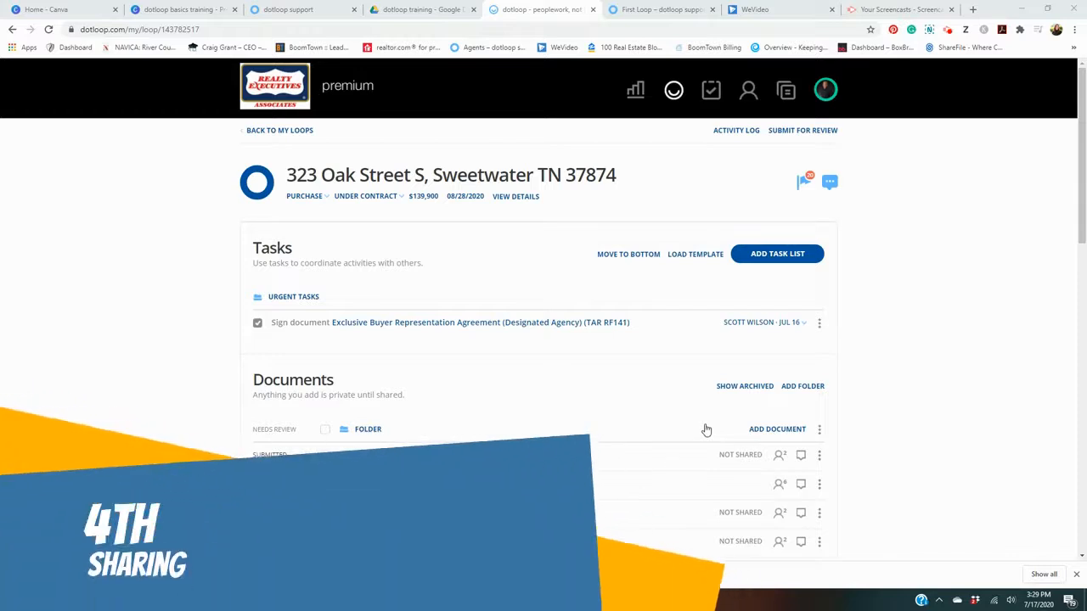
pyautogui.scroll(-2, 704, 429)
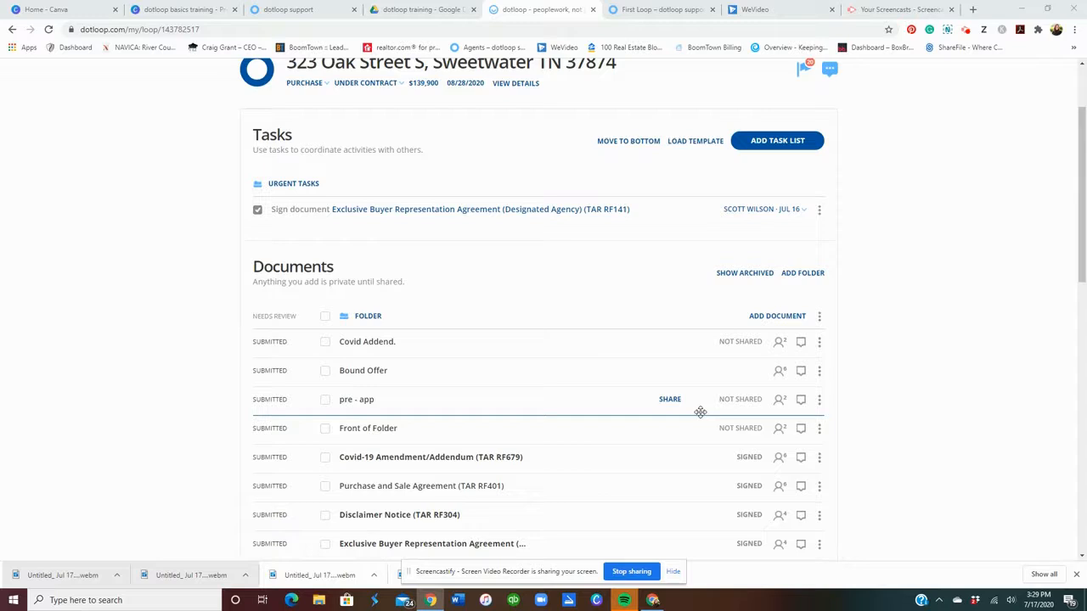
pyautogui.click(371, 460)
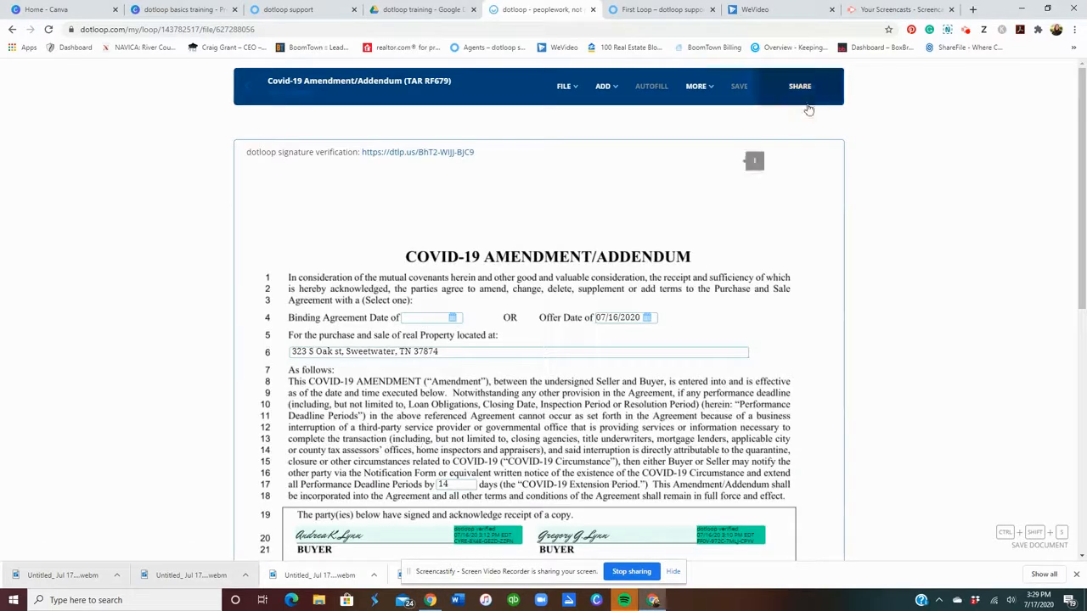
pyautogui.click(246, 92)
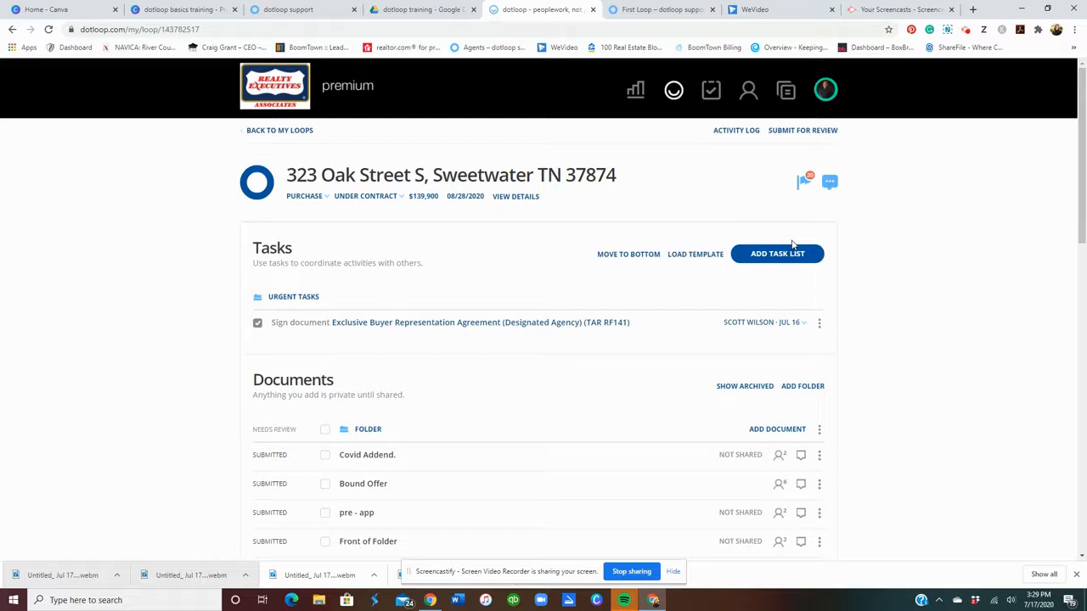
pyautogui.scroll(-2, 792, 245)
pyautogui.scroll(2, 757, 241)
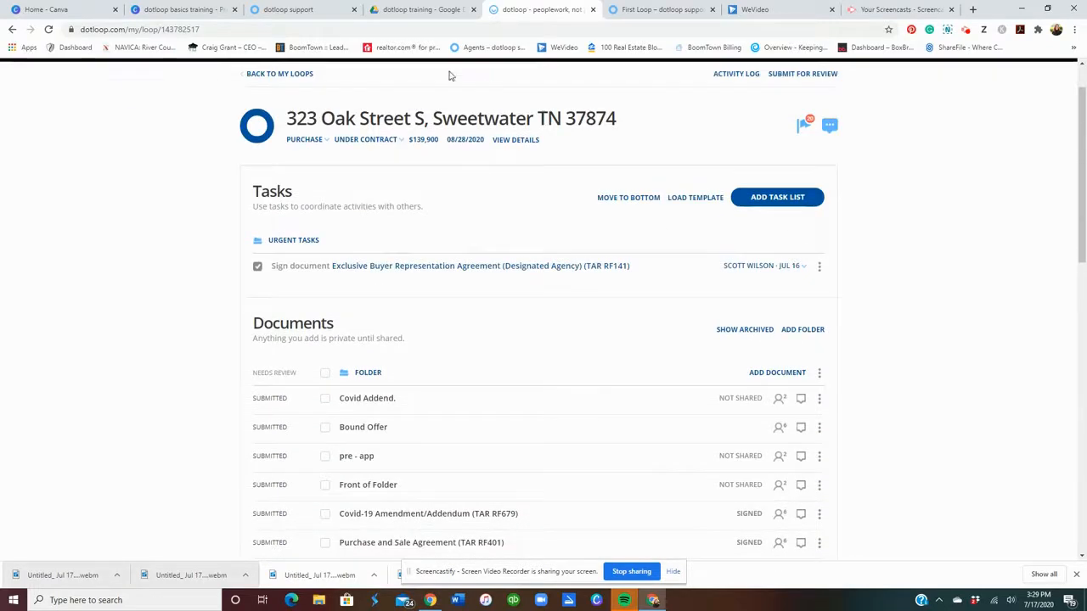
pyautogui.click(302, 75)
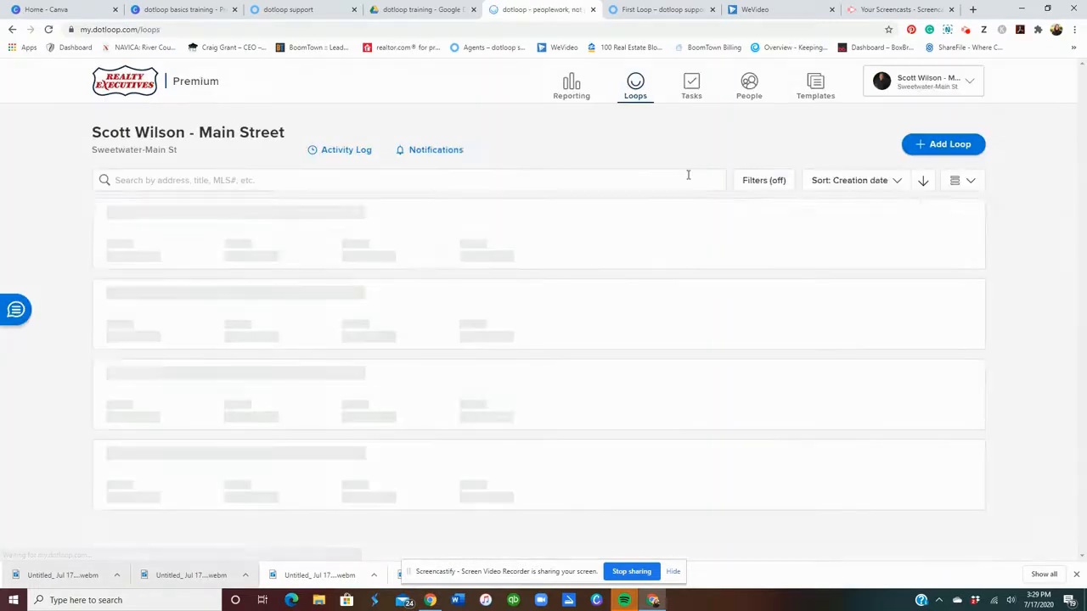
pyautogui.click(342, 255)
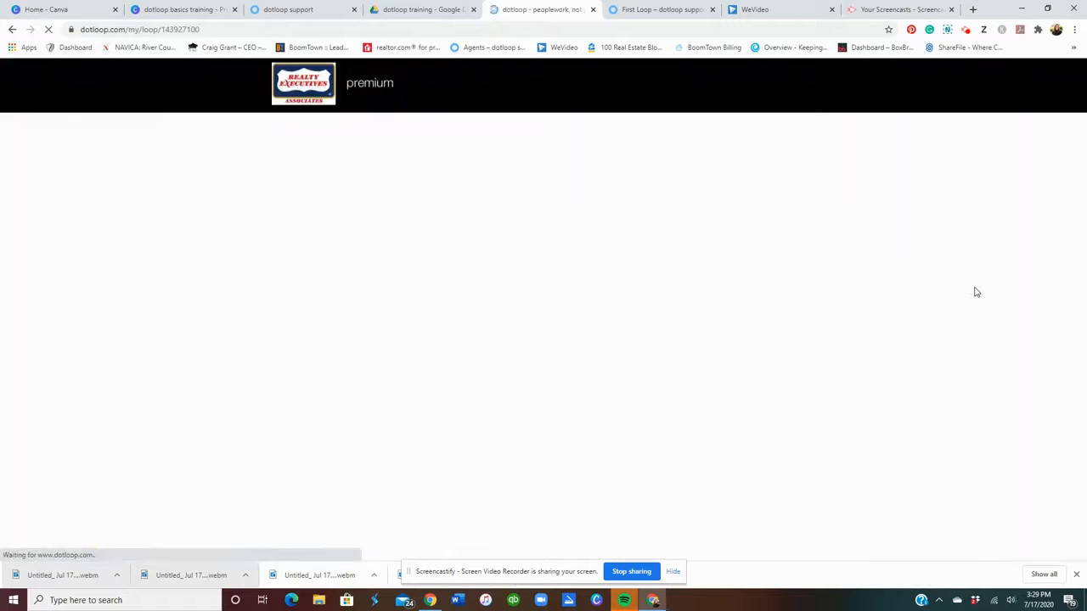
pyautogui.scroll(-1, 976, 293)
pyautogui.scroll(-2, 976, 292)
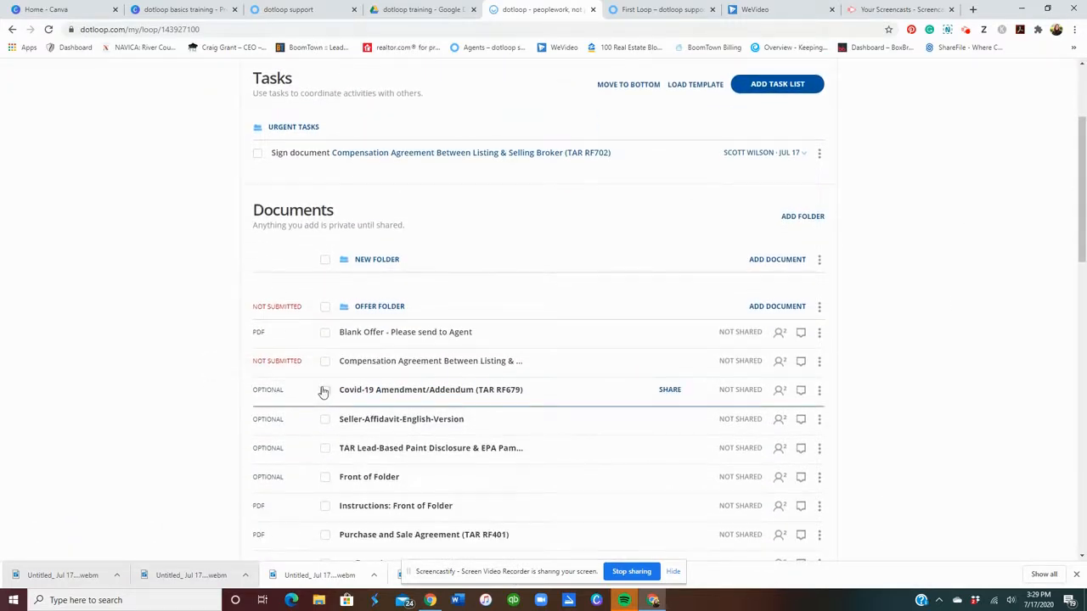
pyautogui.click(324, 390)
pyautogui.click(325, 447)
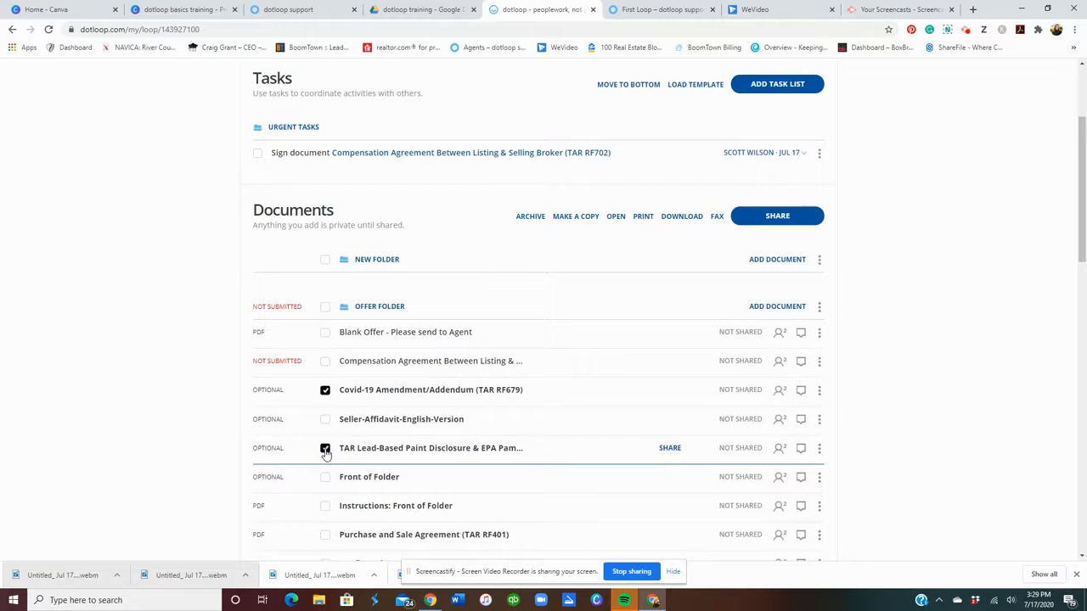
pyautogui.click(326, 510)
pyautogui.click(327, 512)
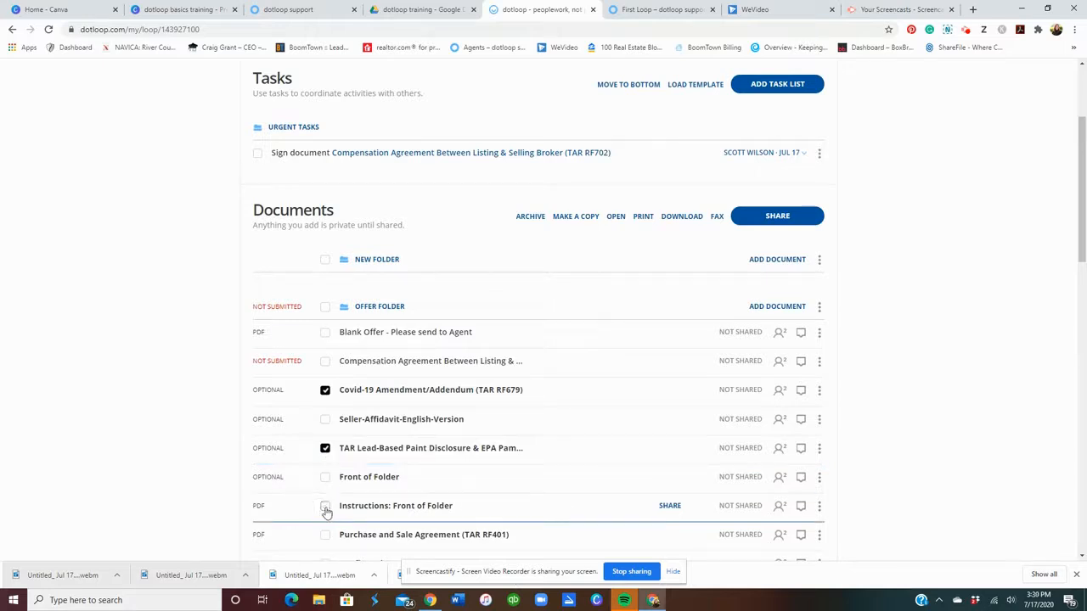
pyautogui.scroll(-2, 510, 456)
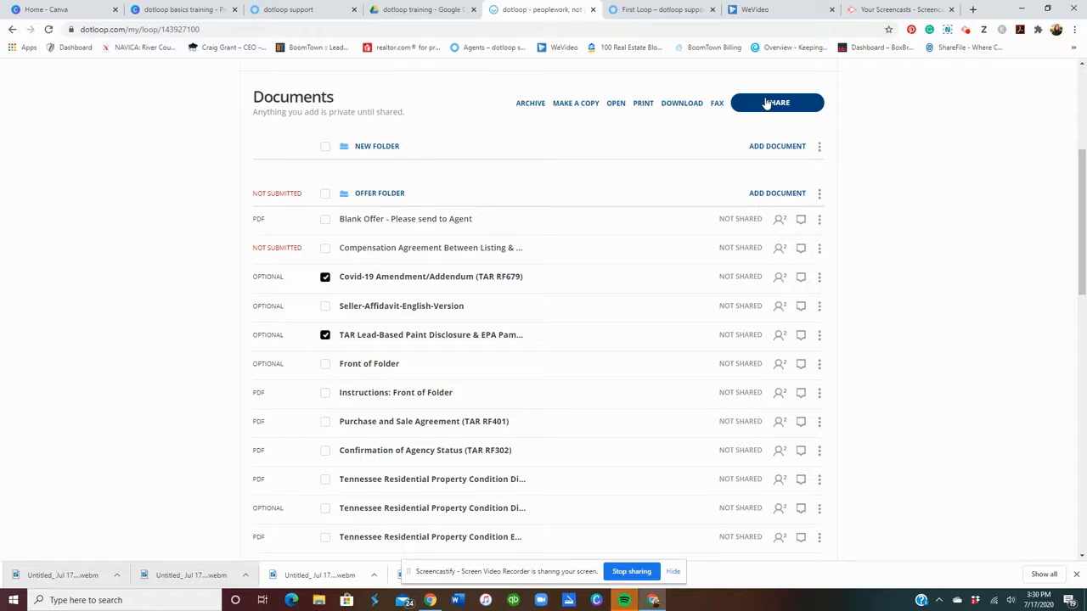
# Open Share Documents for the two selected forms and toggle the listing agent recipient on and off.
pyautogui.click(767, 102)
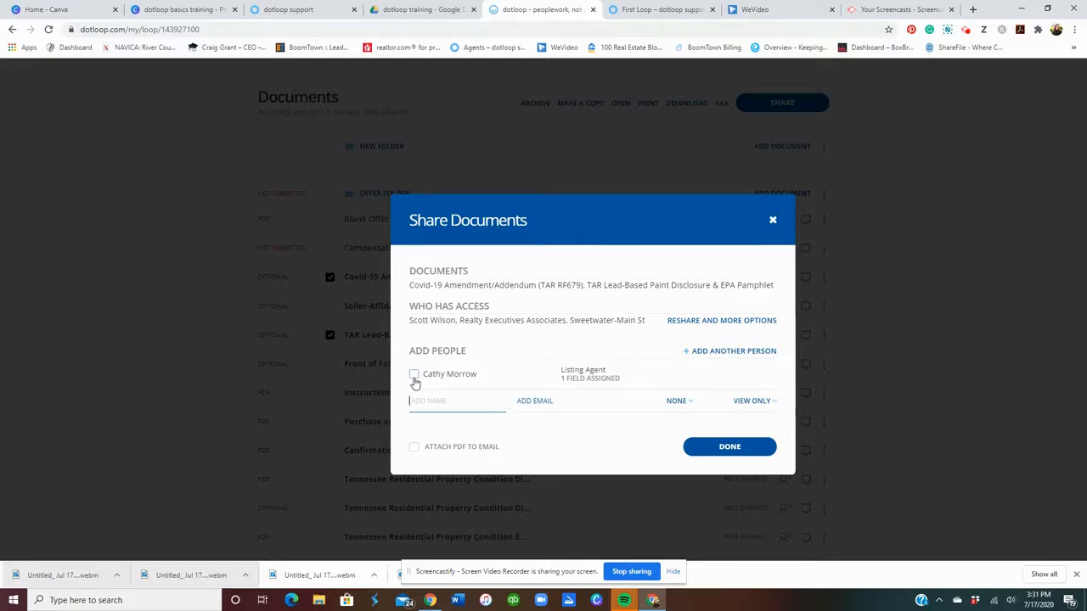
pyautogui.click(414, 377)
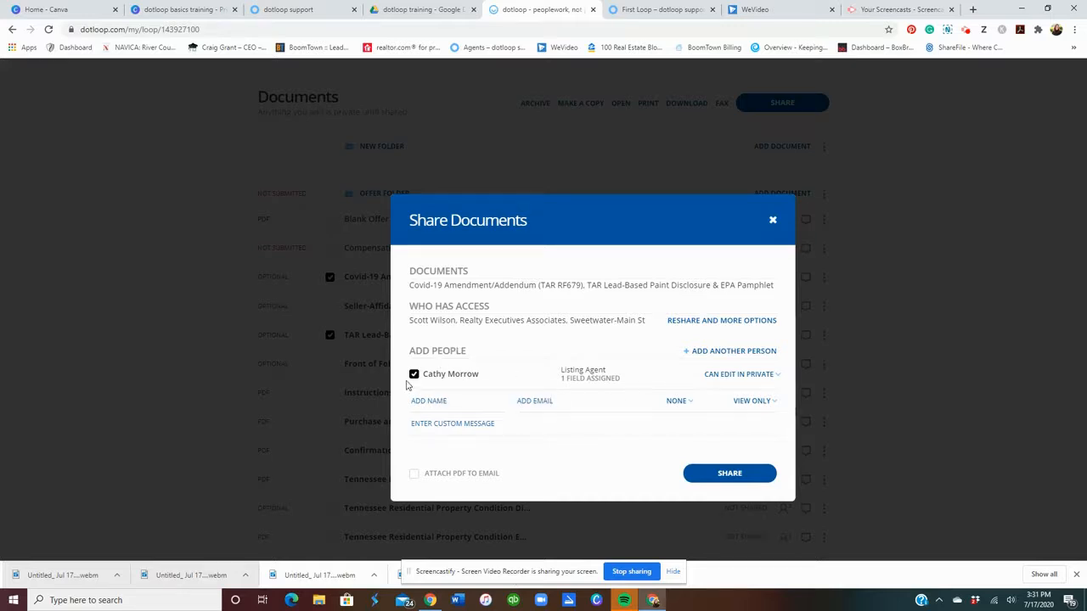
pyautogui.click(414, 379)
# Add the buyer by name with their suggested e-mail, give them the BUYER role, and include the listing agent.
pyautogui.click(471, 407)
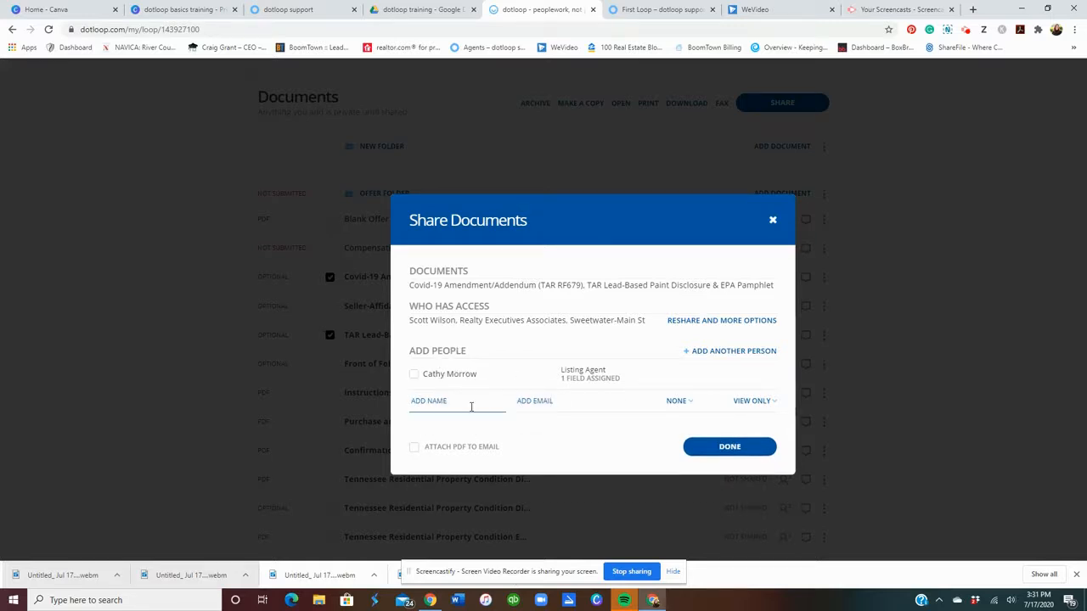
pyautogui.click(471, 407)
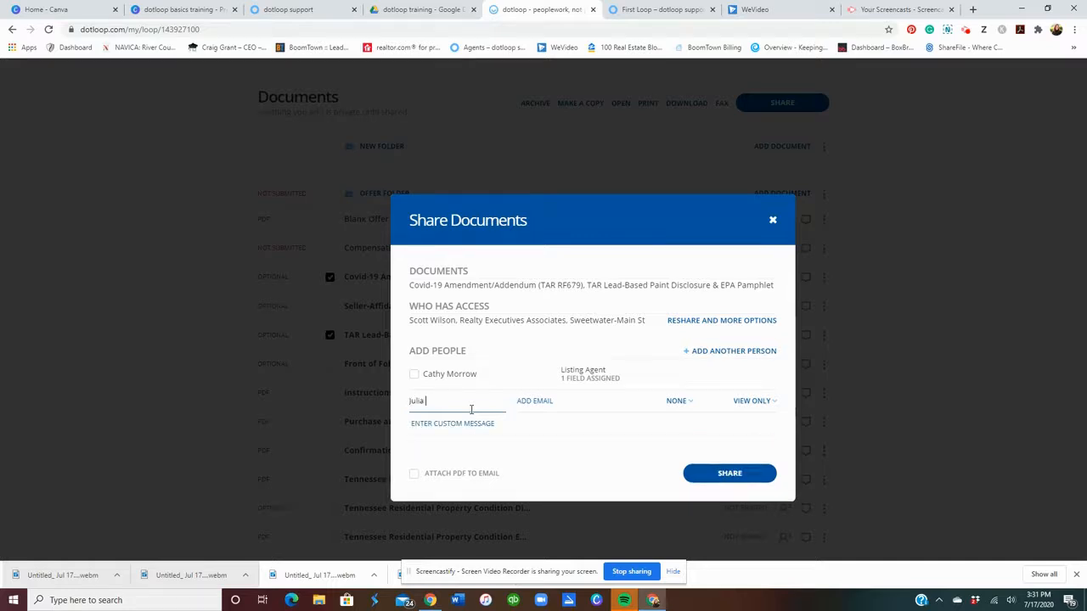
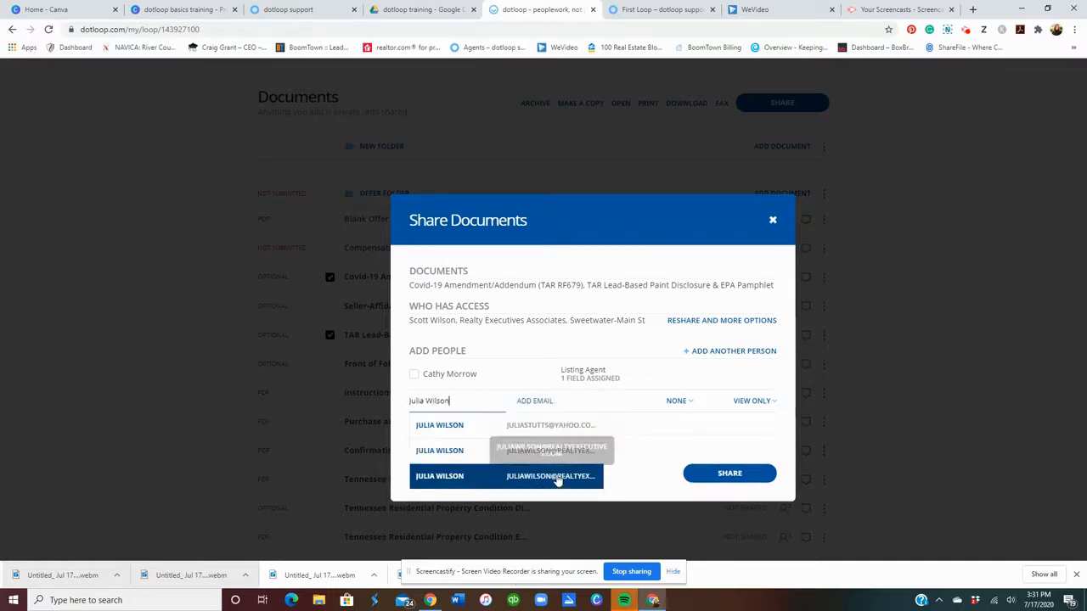
pyautogui.click(553, 425)
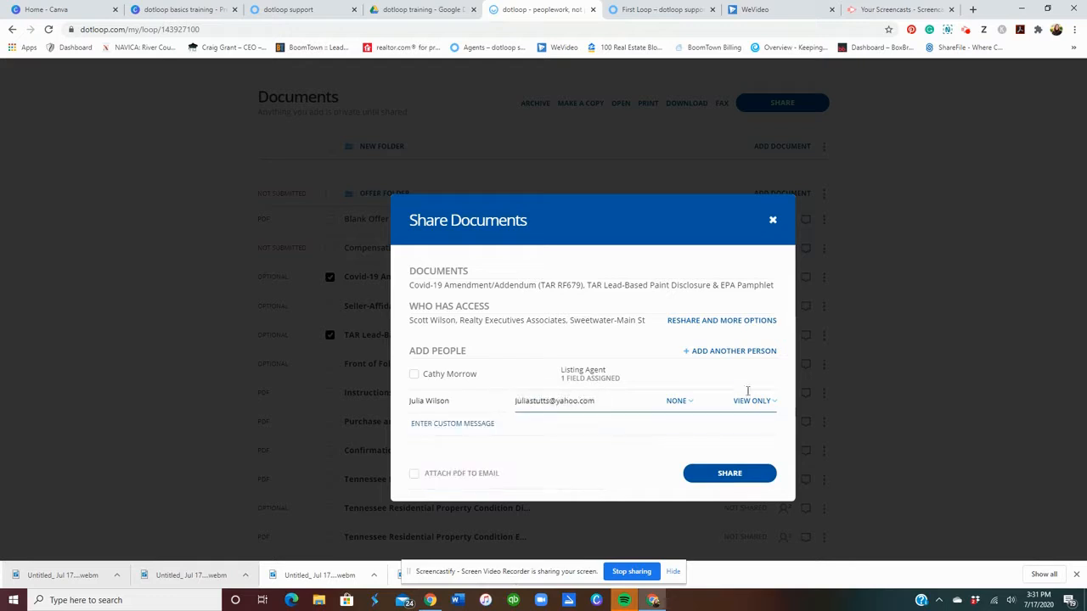
pyautogui.click(684, 404)
pyautogui.click(684, 460)
pyautogui.click(414, 375)
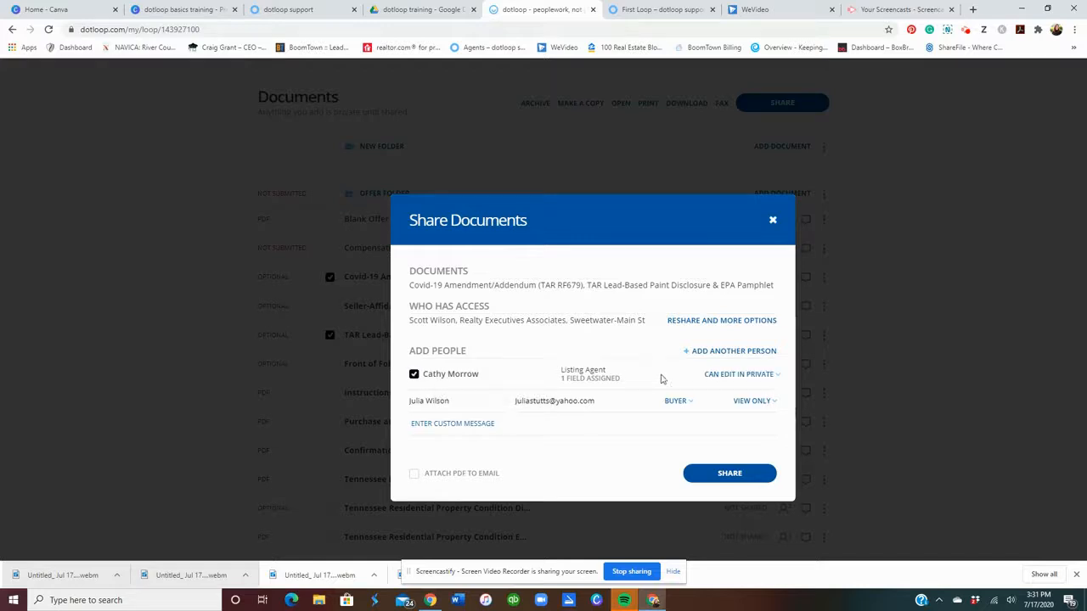
pyautogui.click(743, 378)
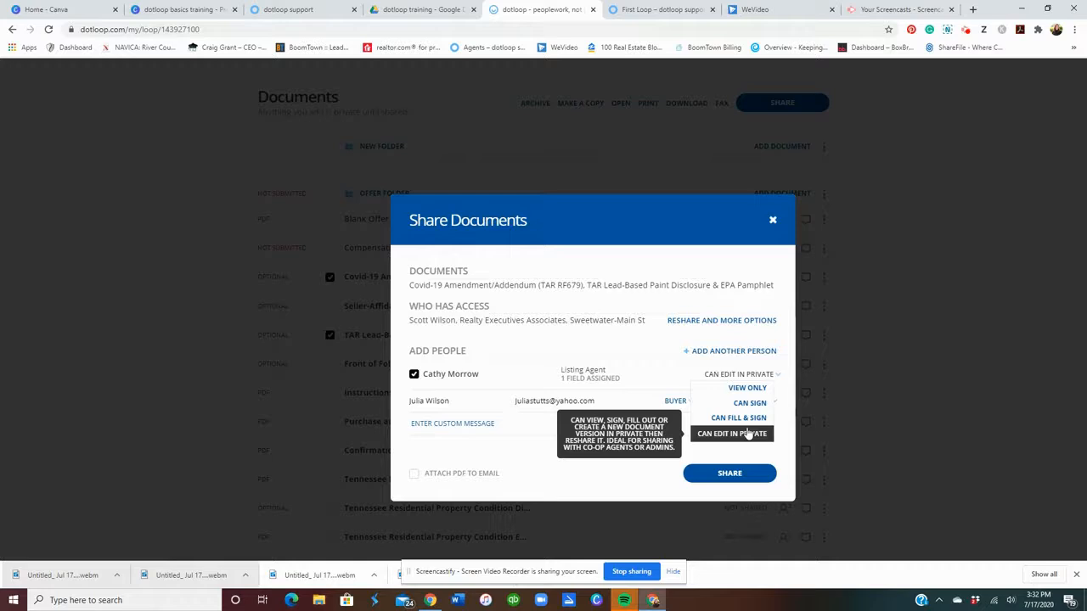
# Set the buyer to CAN SIGN, attach the PDF to the e-mail, remove the listing agent, and share.
pyautogui.click(796, 379)
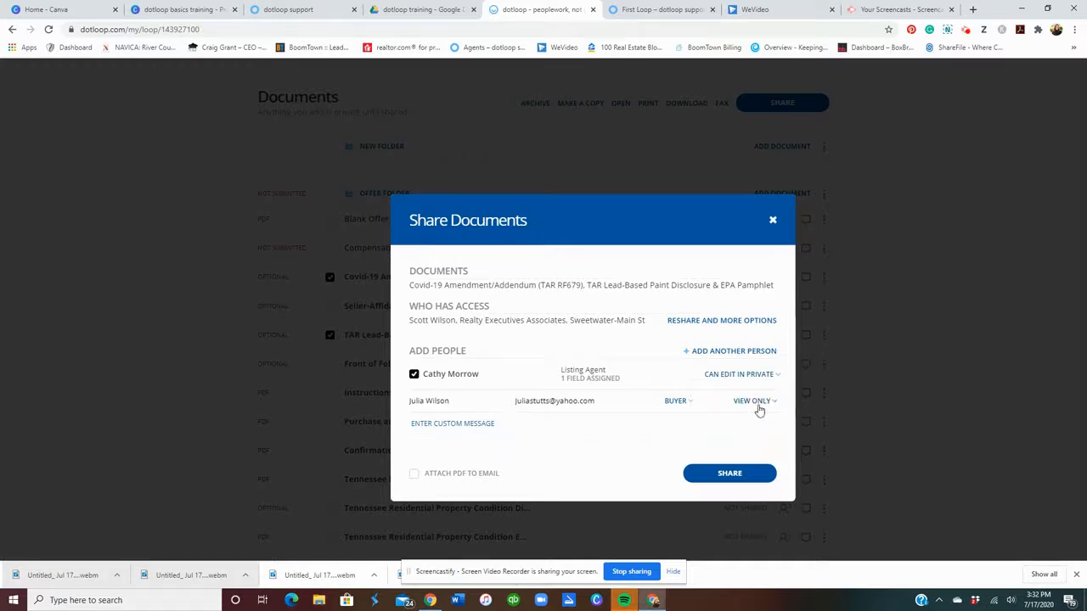
pyautogui.click(757, 406)
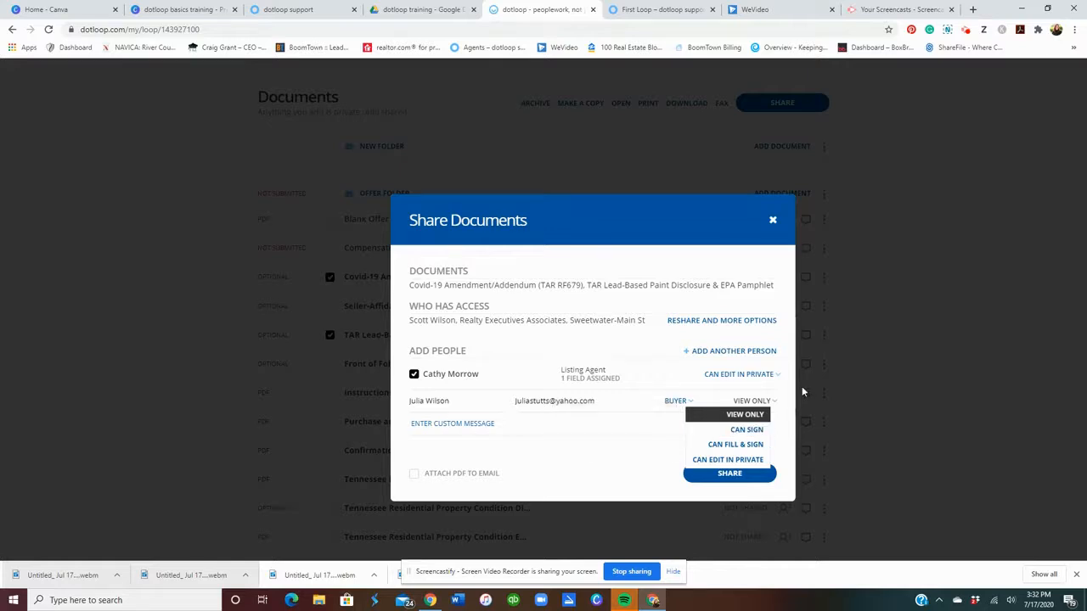
pyautogui.click(740, 430)
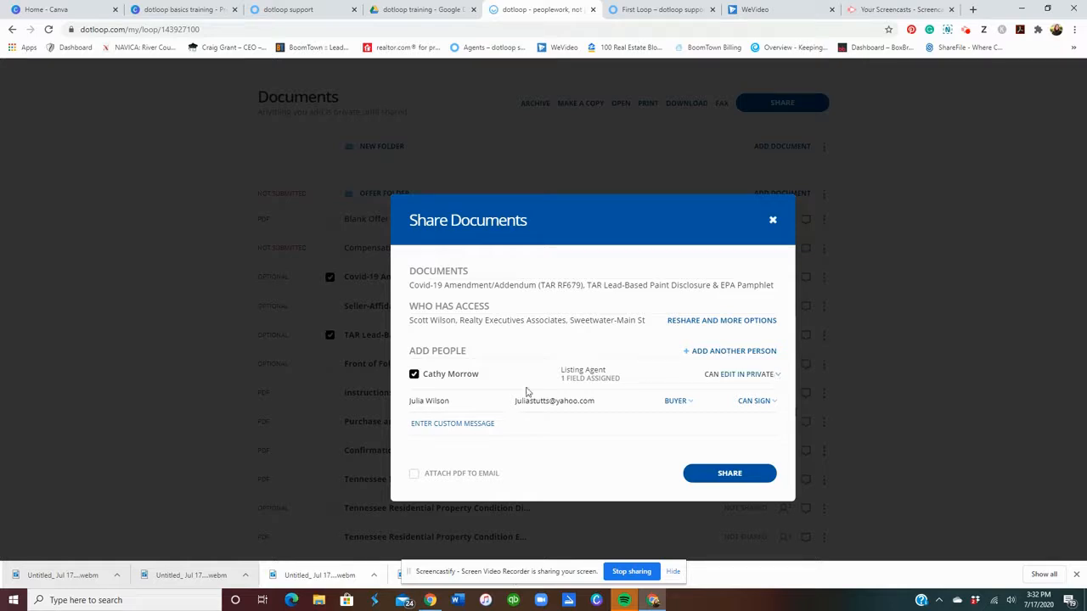
pyautogui.click(448, 480)
pyautogui.click(414, 375)
pyautogui.click(758, 478)
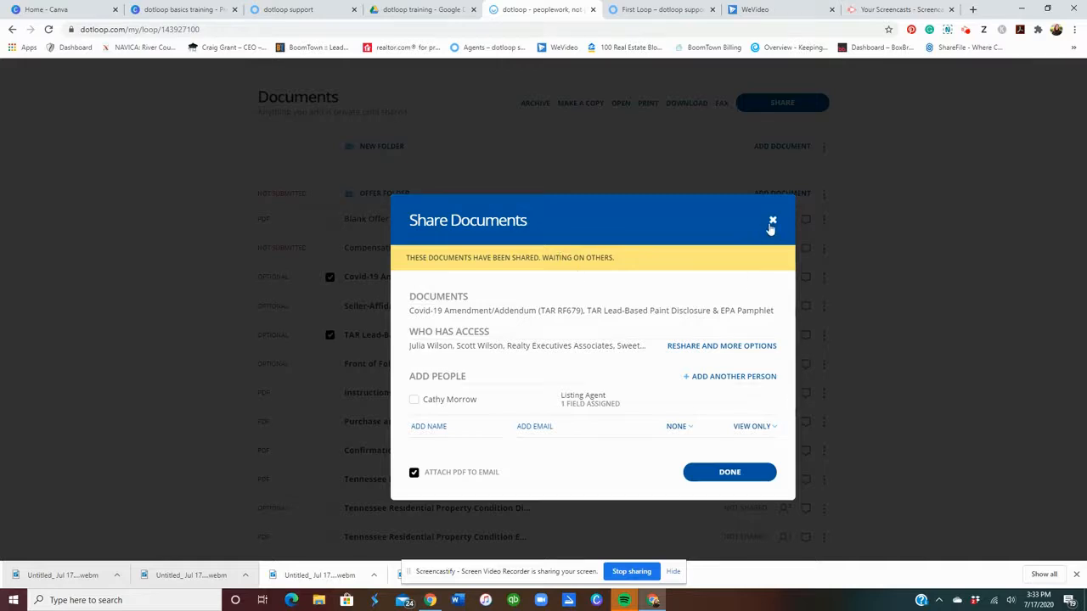
# Finish sharing and check that both documents show Waiting on Others.
pyautogui.click(767, 474)
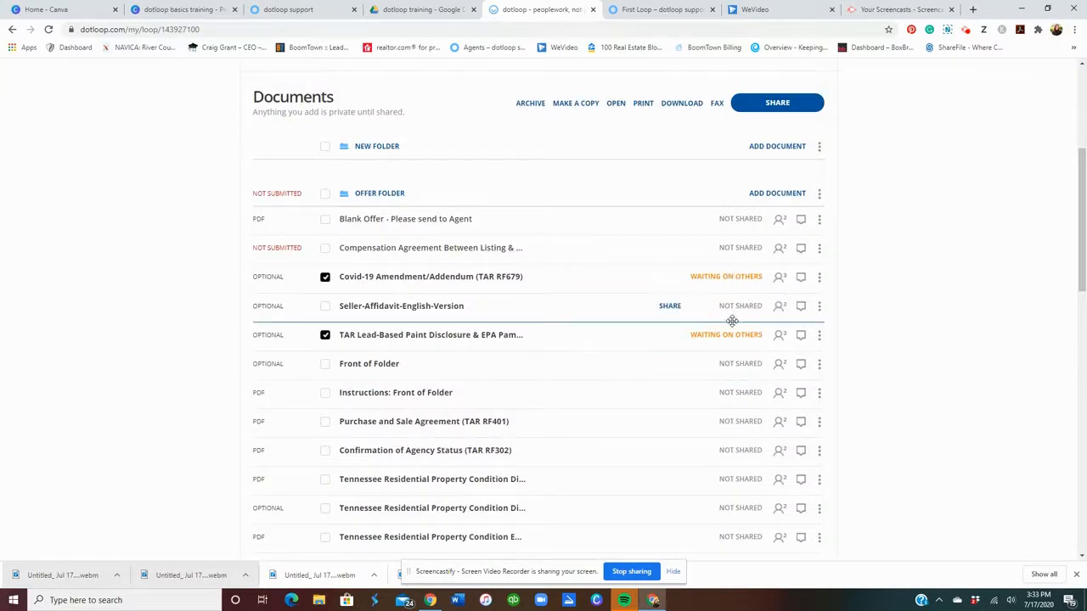
pyautogui.moveTo(733, 334)
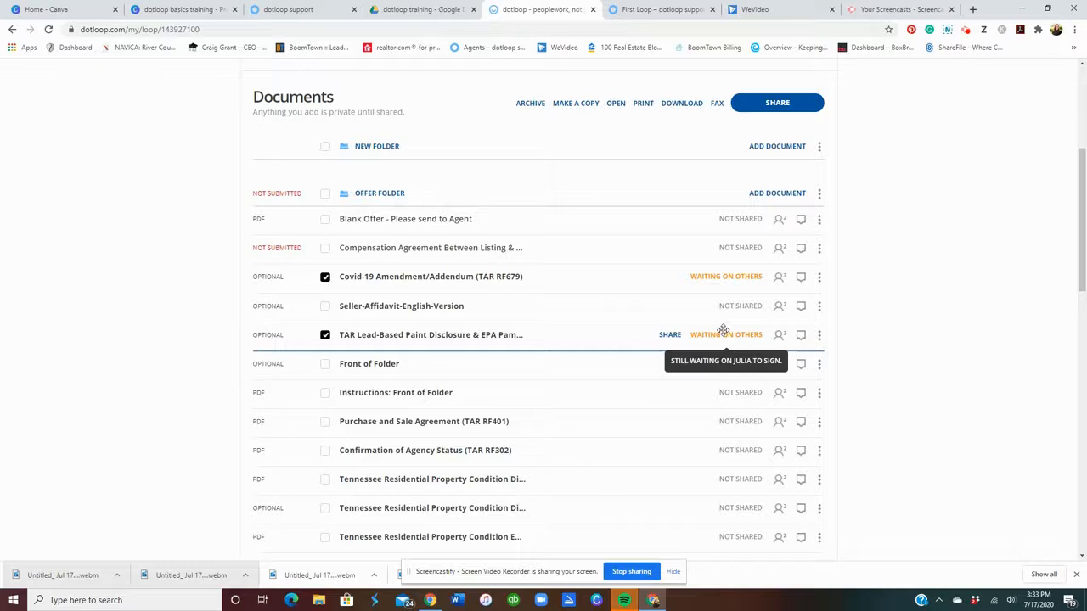
pyautogui.scroll(2, 723, 330)
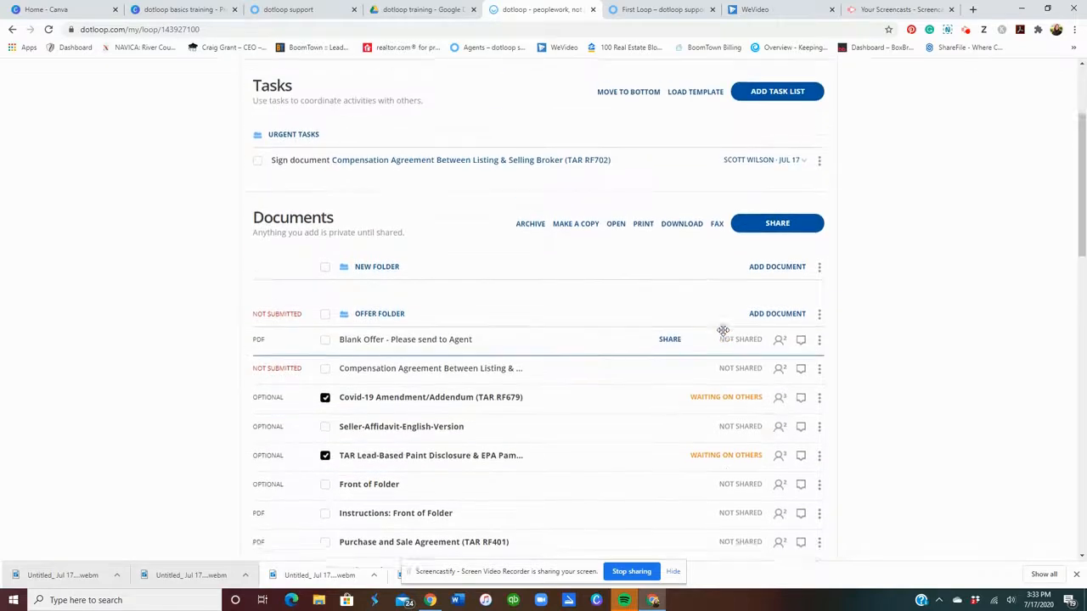
pyautogui.scroll(1, 723, 334)
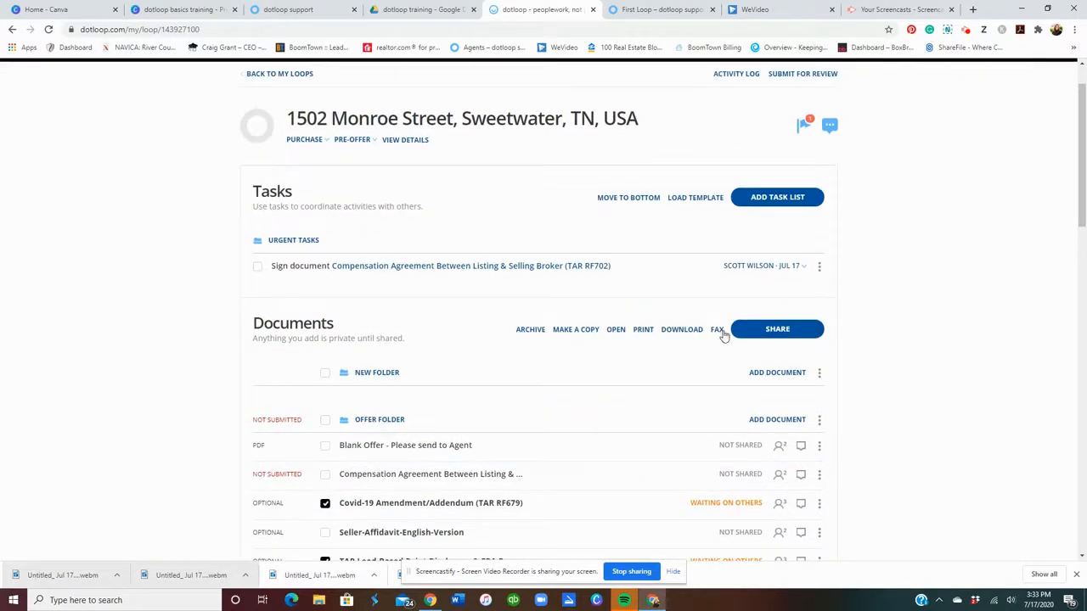
# Review the loop's activity log for the buyer's invitation and document share.
pyautogui.click(736, 77)
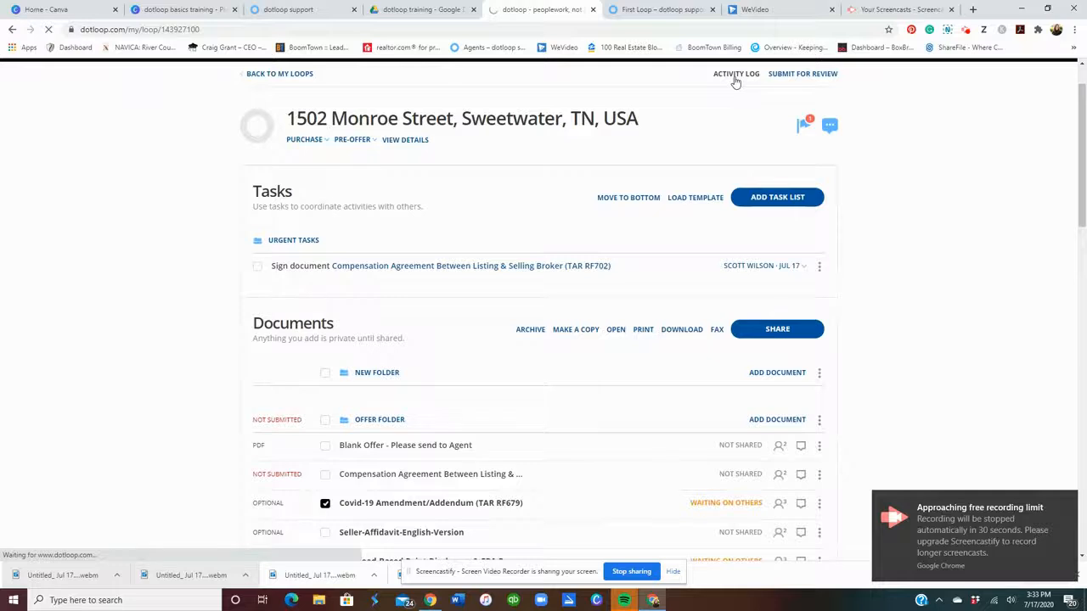
pyautogui.scroll(-7, 500, 315)
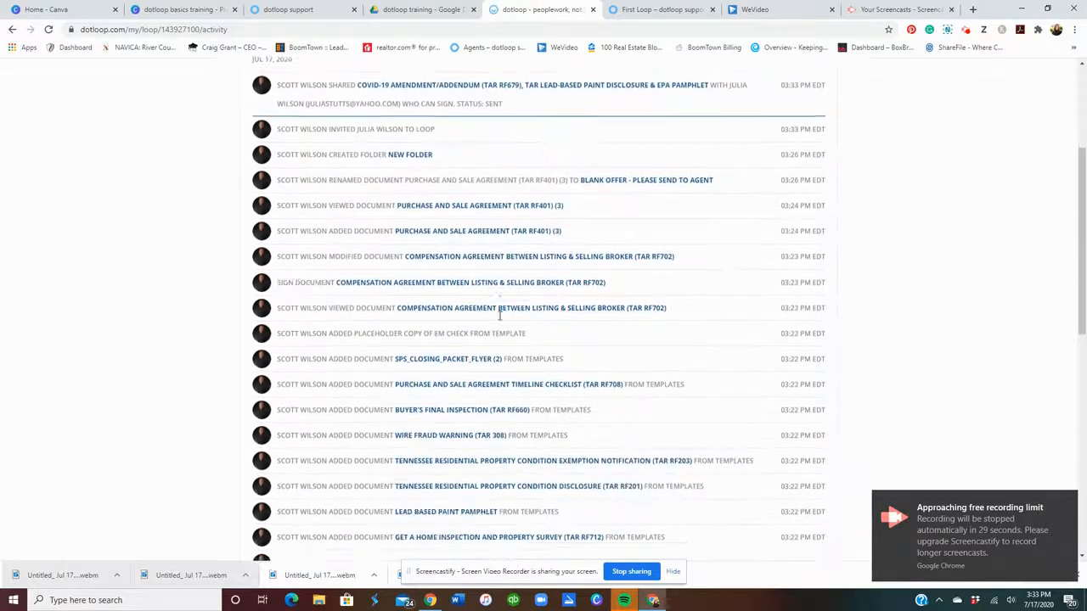
pyautogui.scroll(-3, 500, 317)
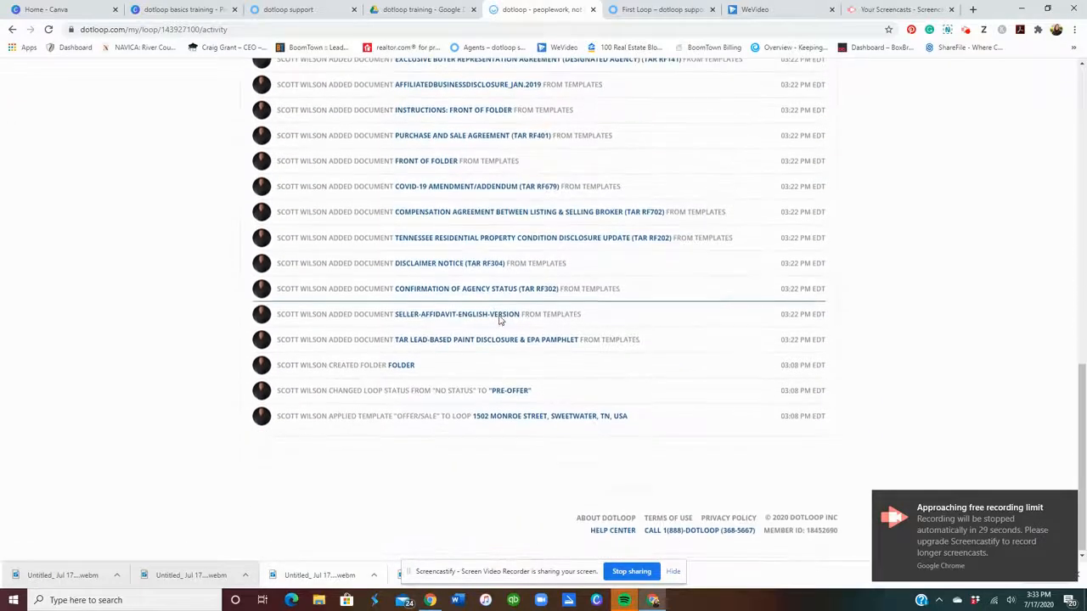
pyautogui.scroll(10, 627, 366)
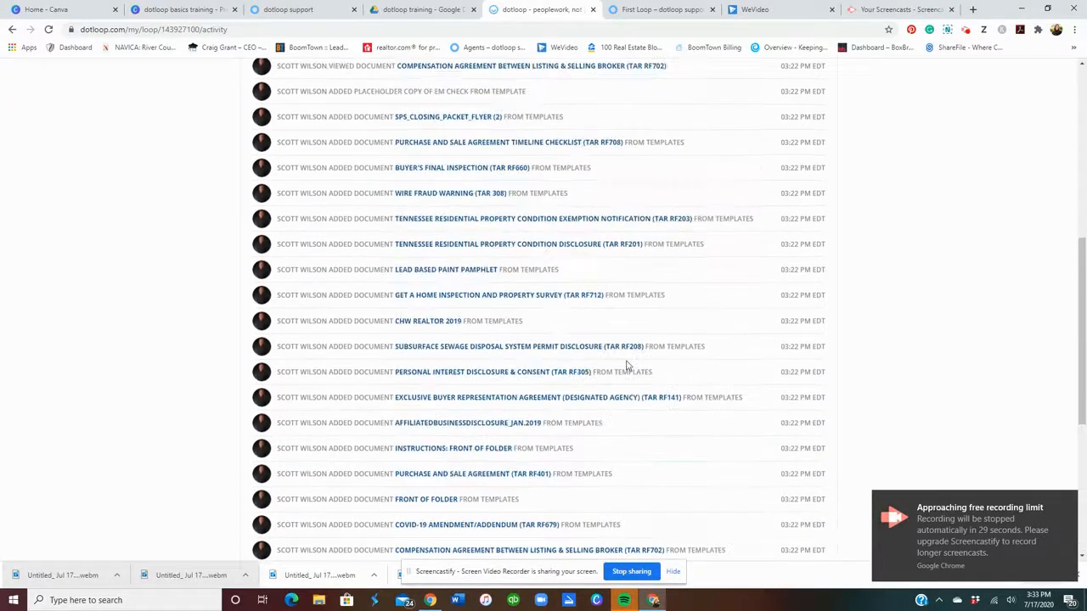
pyautogui.scroll(1, 627, 365)
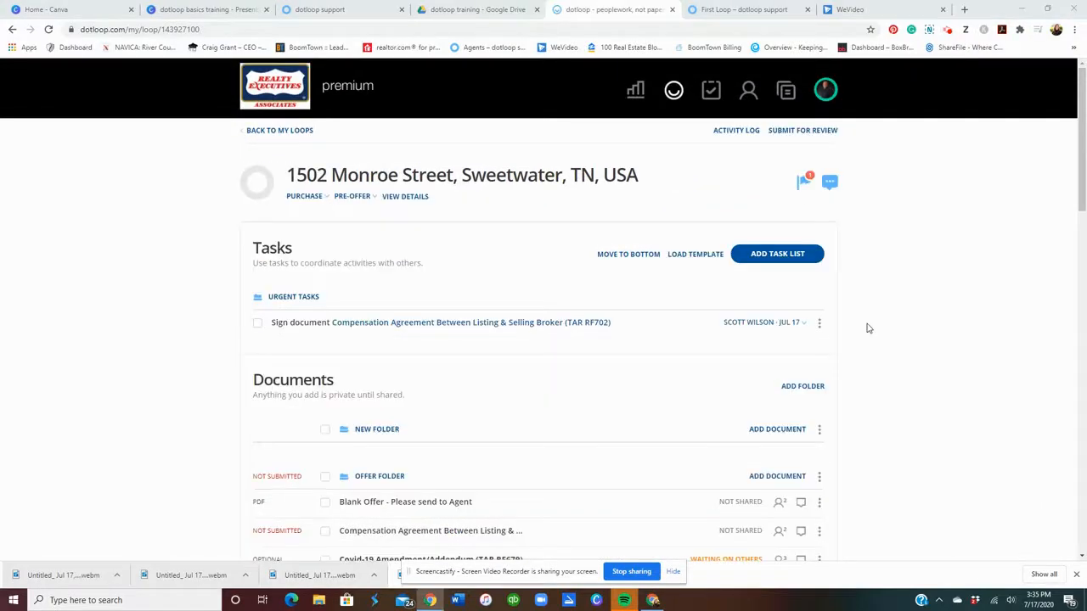
pyautogui.scroll(-2, 868, 328)
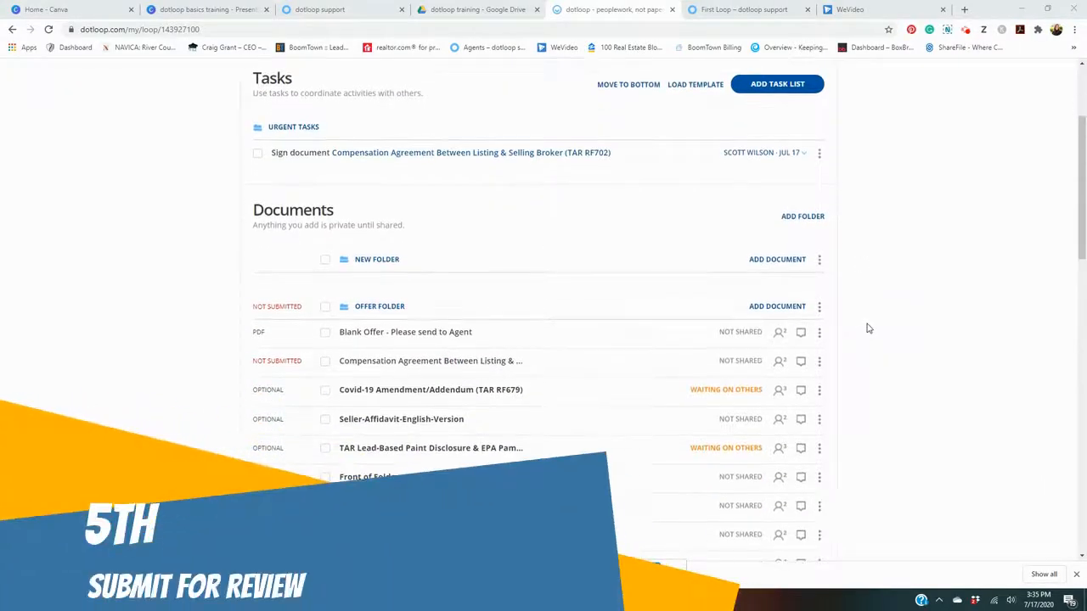
pyautogui.scroll(-1, 867, 328)
pyautogui.scroll(-1, 868, 328)
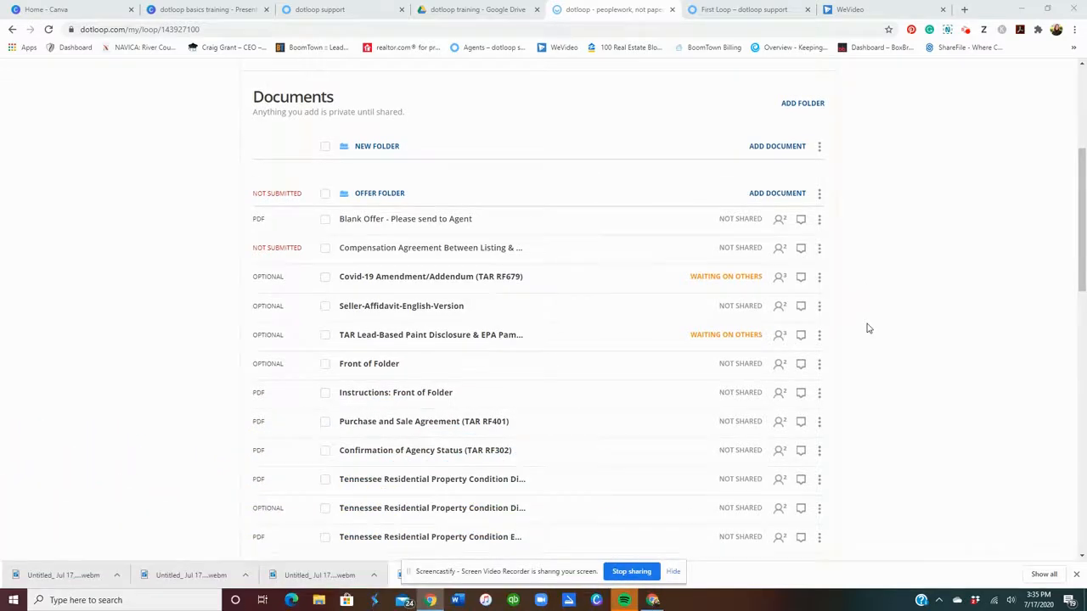
pyautogui.scroll(-1, 867, 328)
pyautogui.scroll(-1, 868, 329)
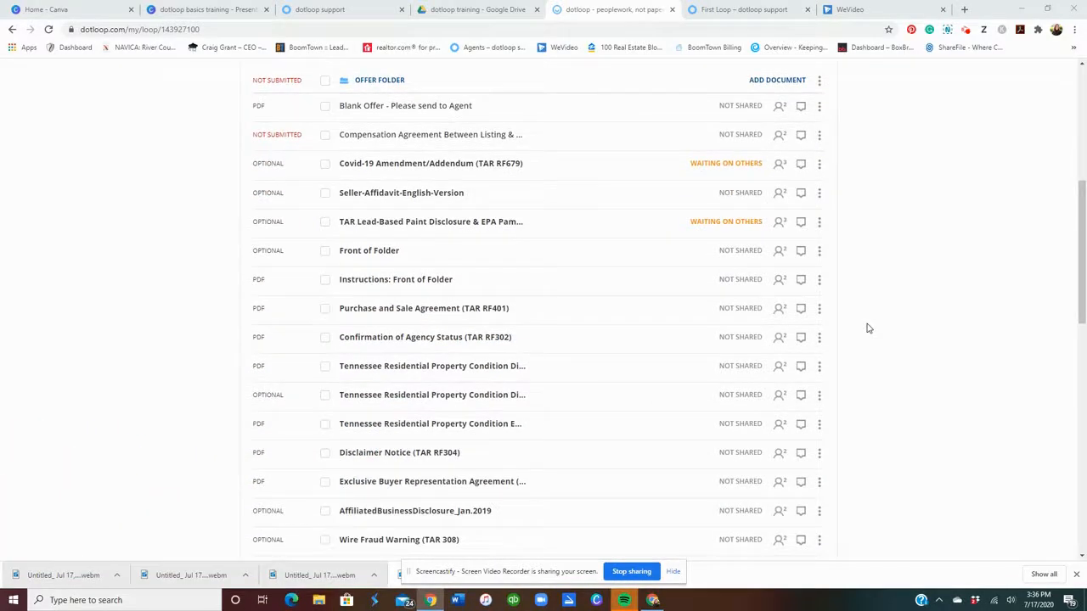
pyautogui.scroll(-7, 868, 329)
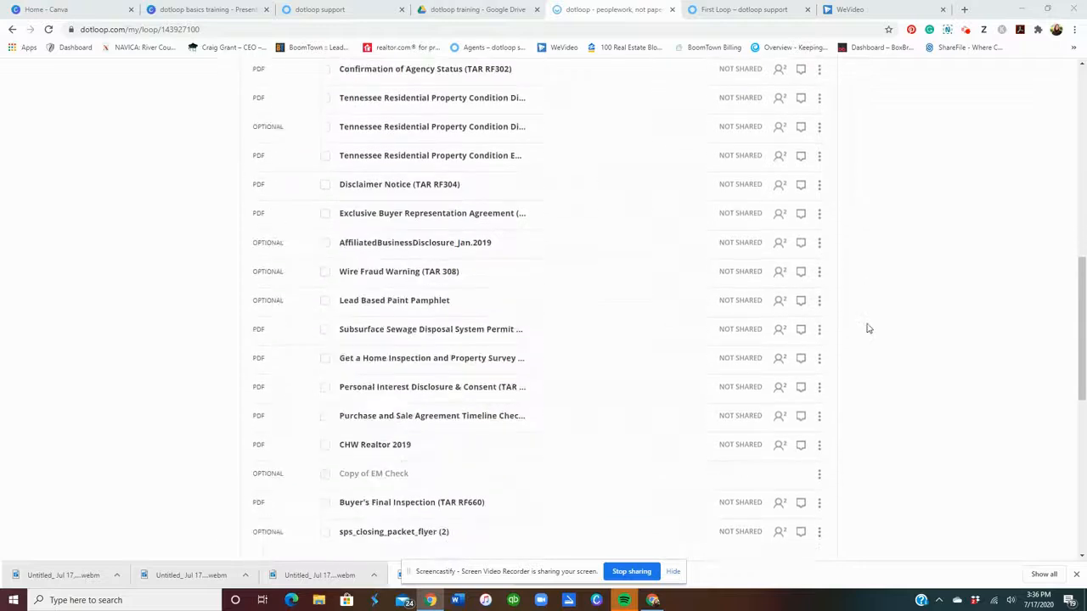
pyautogui.scroll(5, 868, 329)
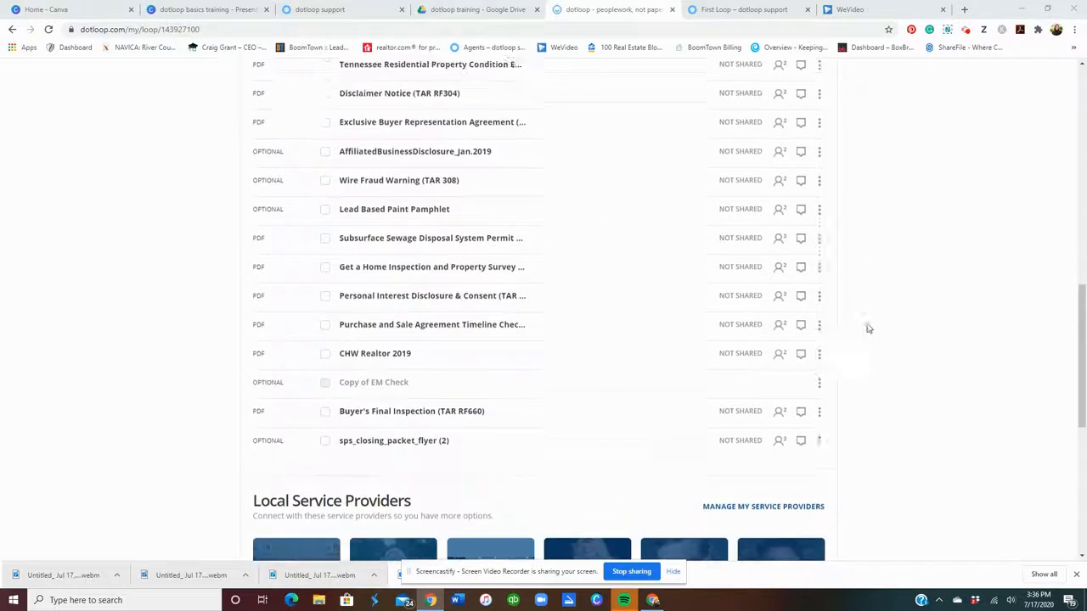
pyautogui.scroll(1, 867, 329)
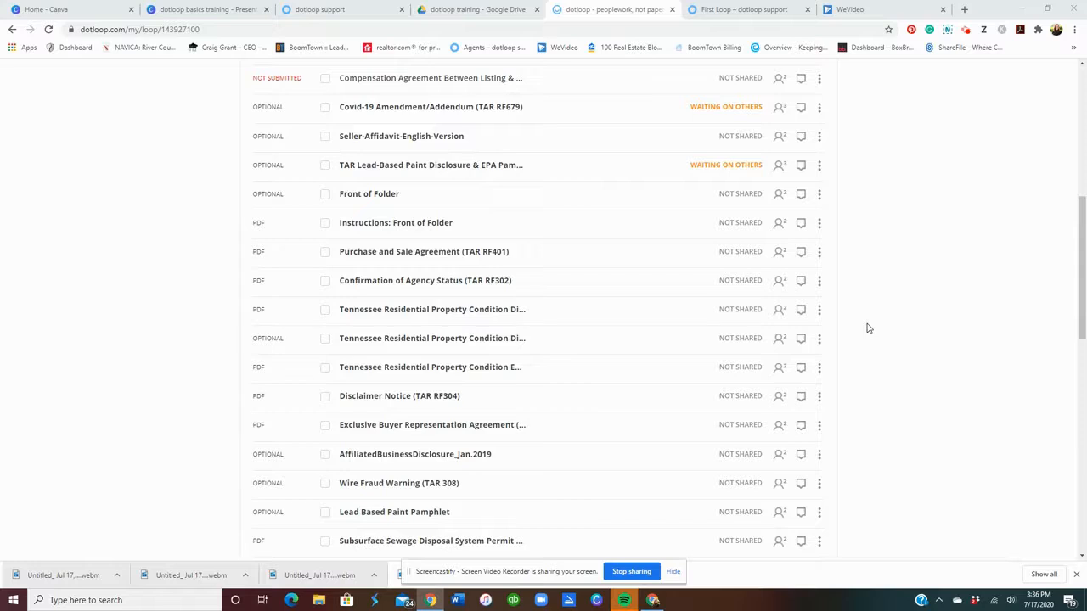
pyautogui.click(384, 202)
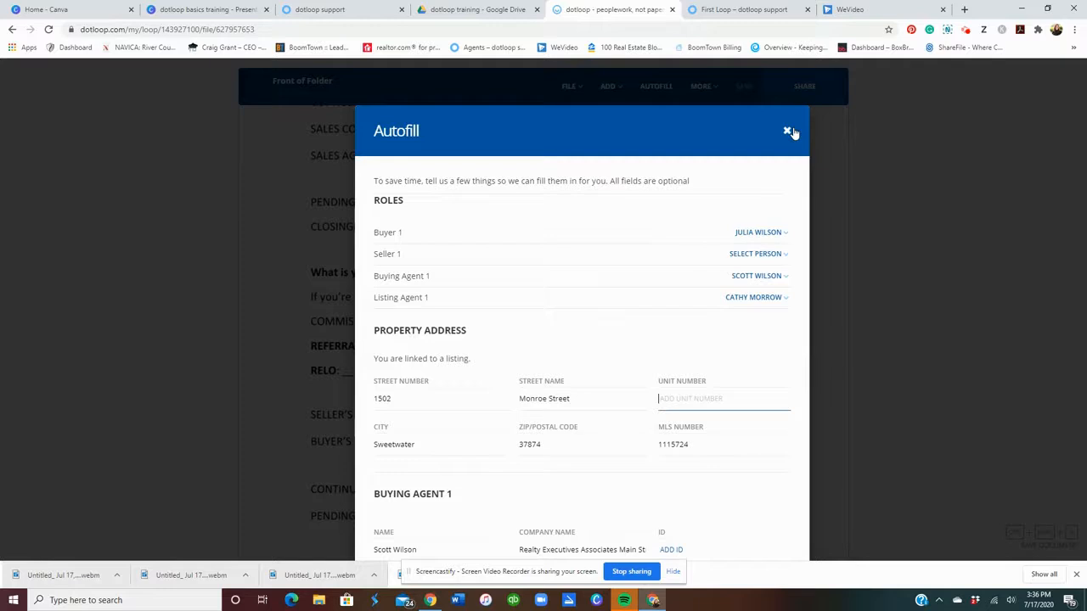
pyautogui.click(788, 132)
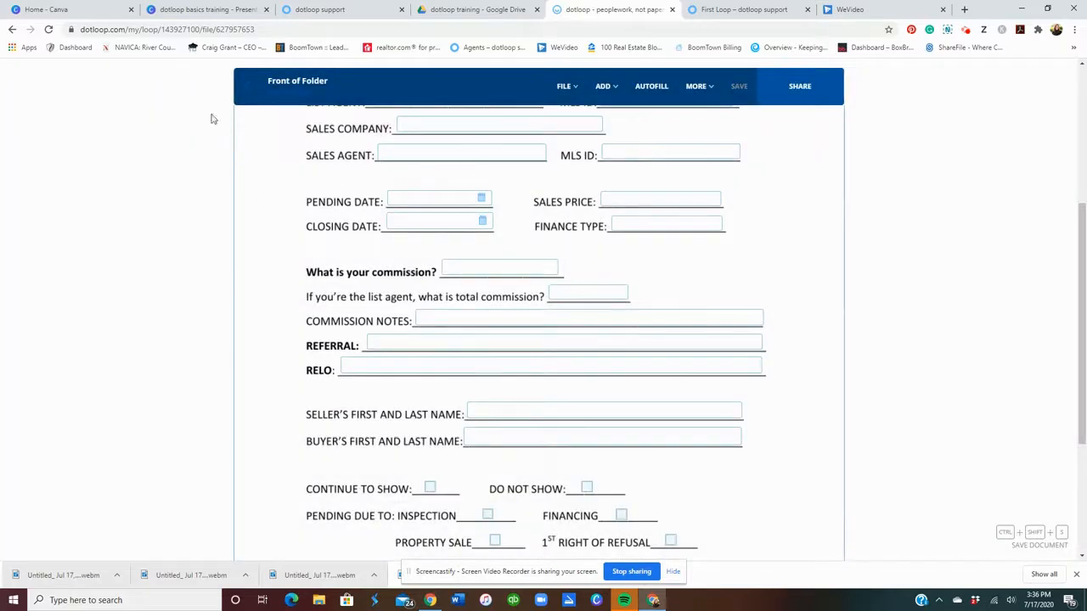
pyautogui.click(246, 86)
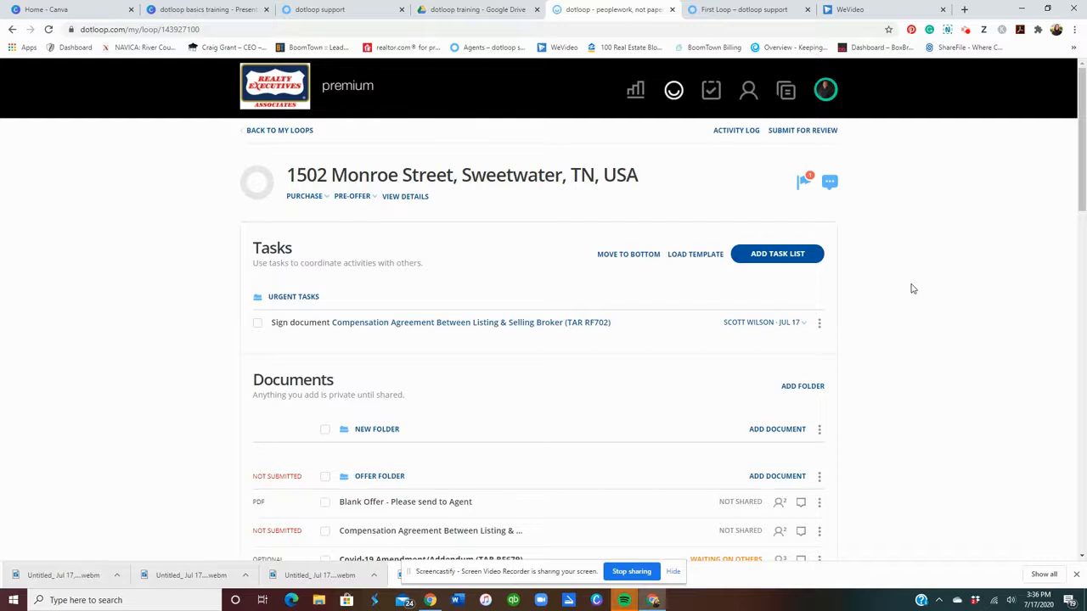
# Toggle the Blank Offer checkbox to reveal bulk actions, then start Submit for Review on the loop.
pyautogui.scroll(-1, 913, 289)
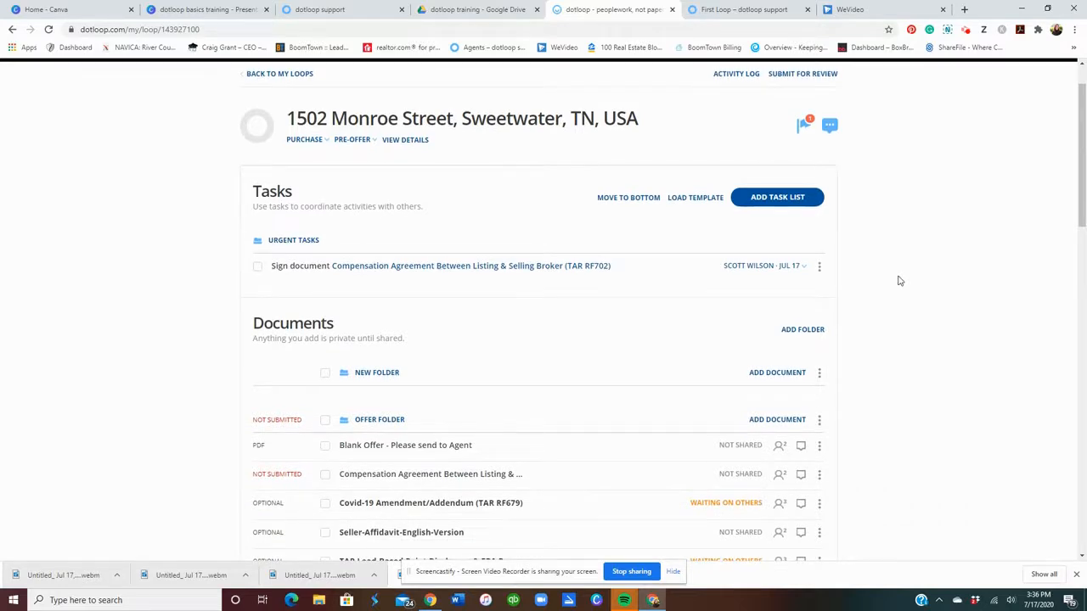
pyautogui.scroll(-1, 437, 474)
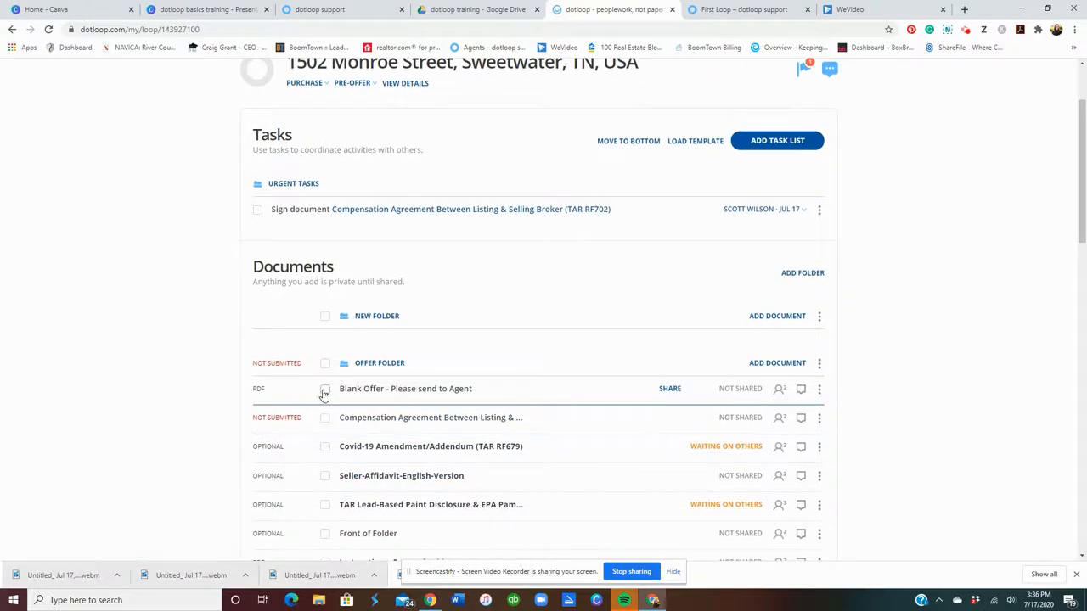
pyautogui.click(325, 392)
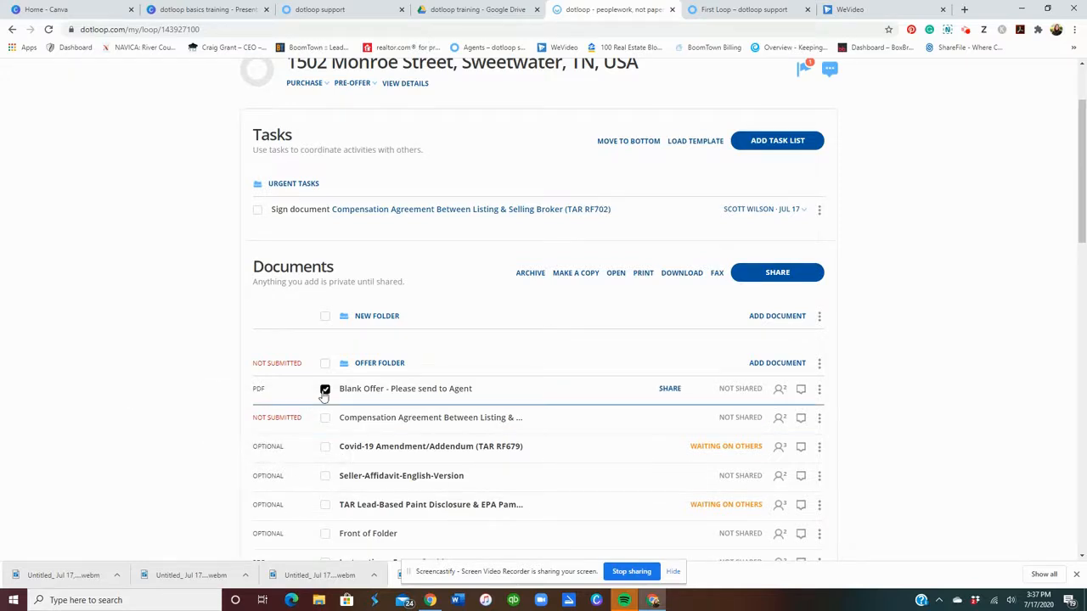
pyautogui.click(325, 391)
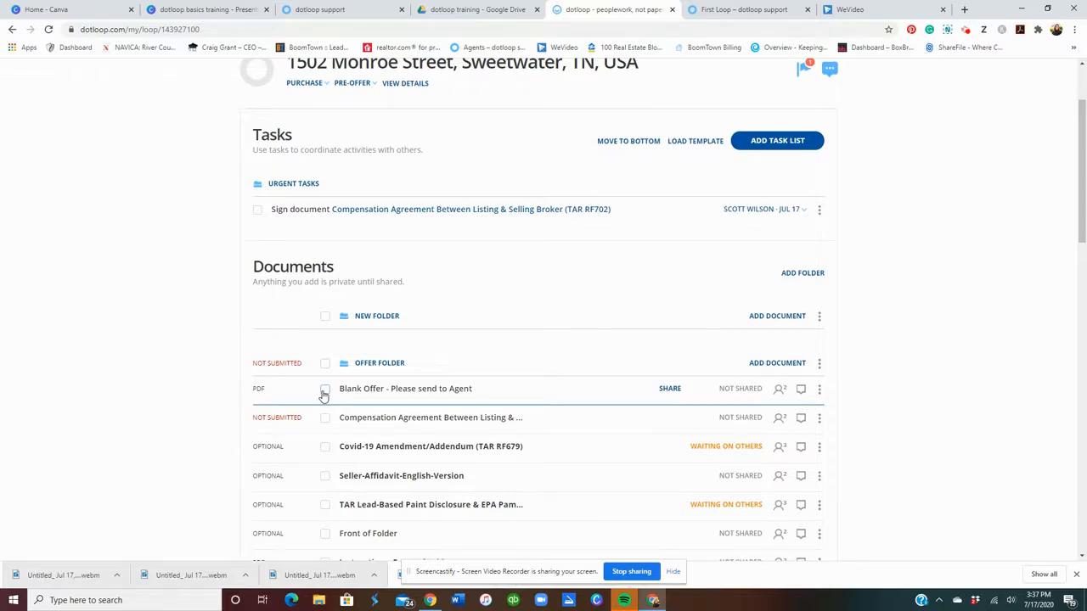
pyautogui.click(324, 390)
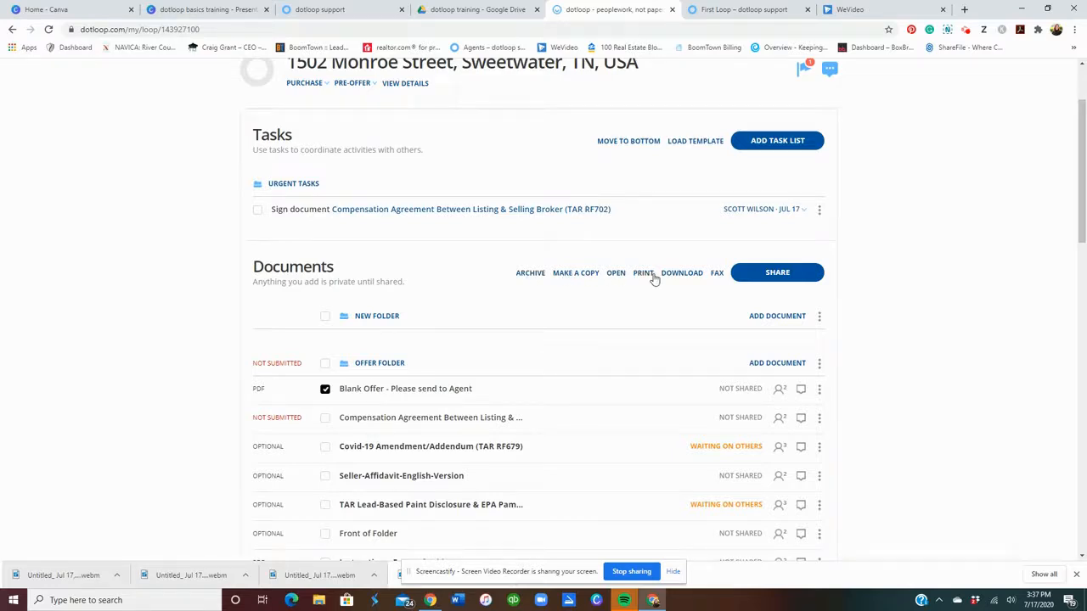
pyautogui.click(324, 389)
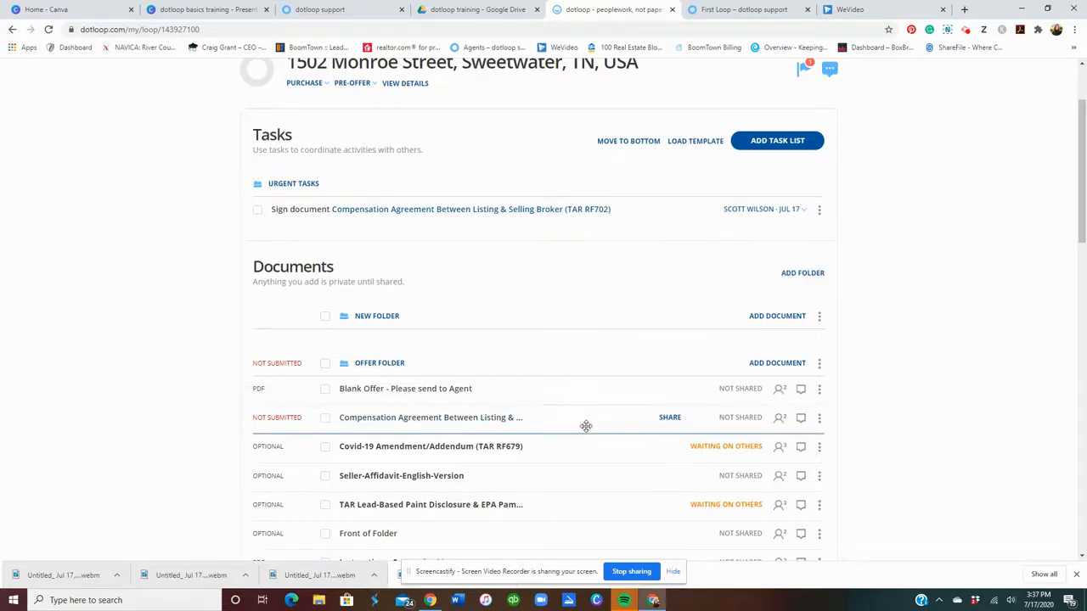
pyautogui.scroll(1, 586, 426)
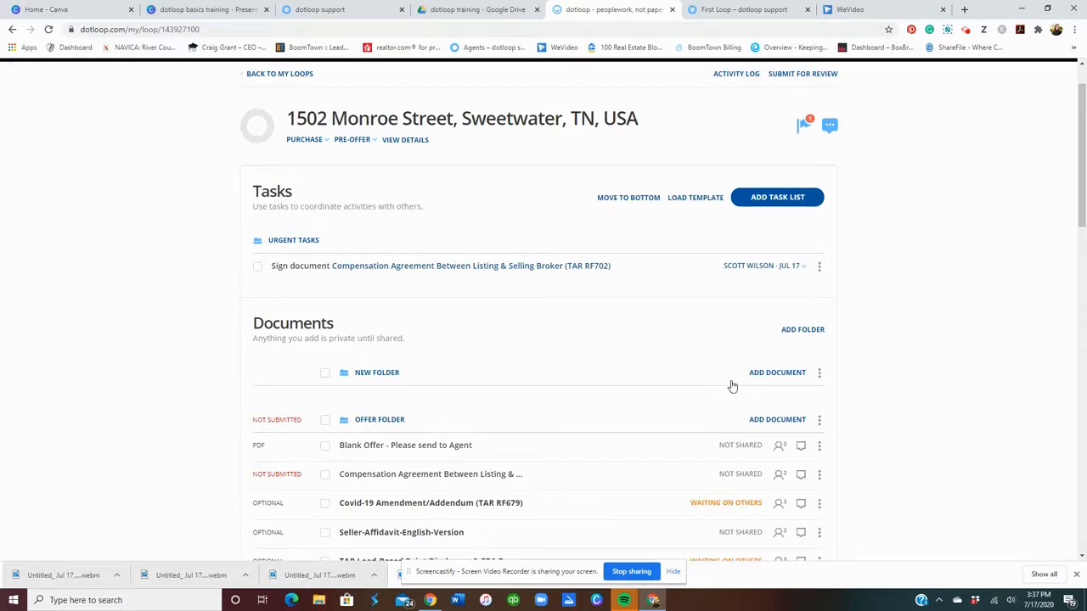
pyautogui.click(816, 75)
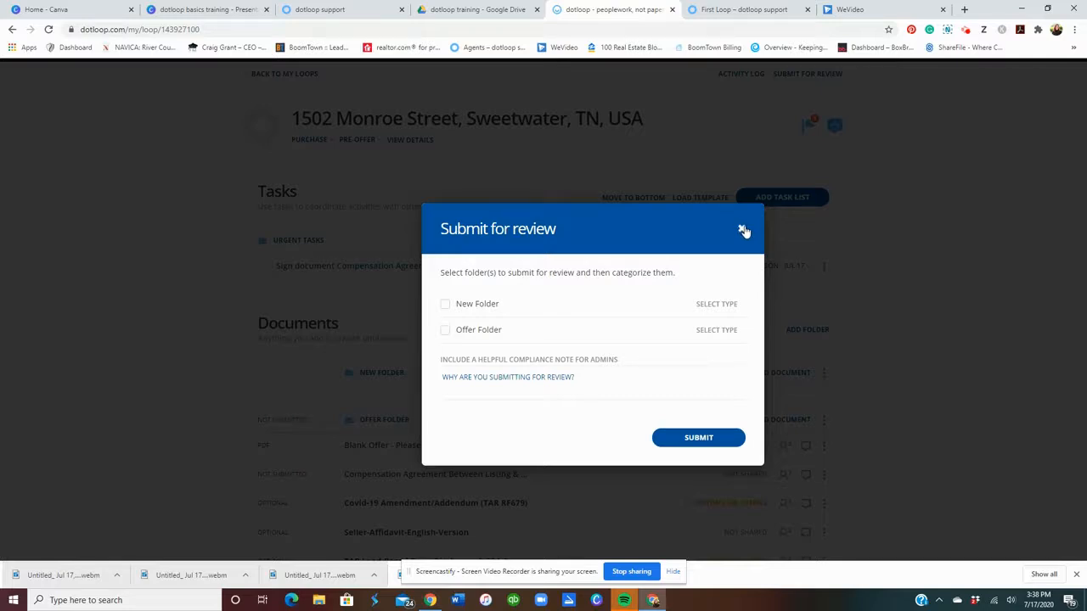
# Dismiss the Submit for review dialog without submitting and go back to My Loops.
pyautogui.click(742, 230)
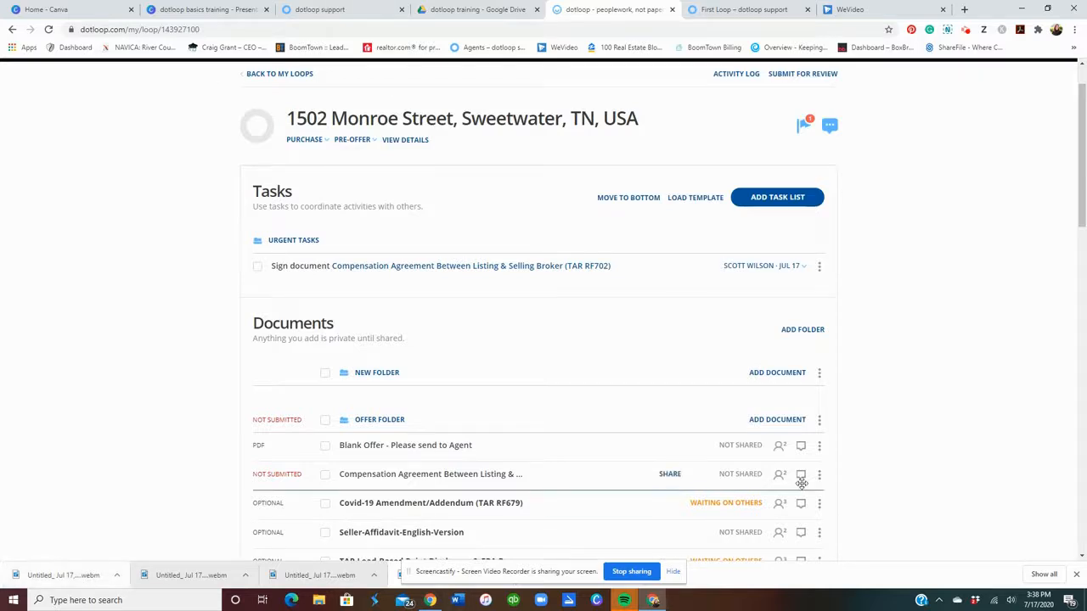
pyautogui.scroll(-2, 802, 483)
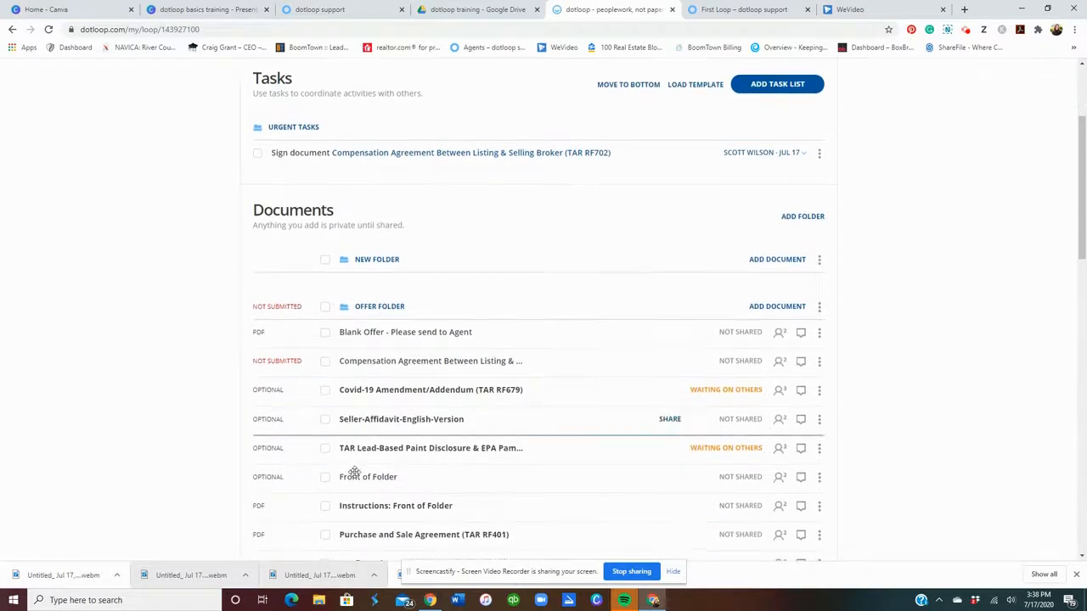
pyautogui.scroll(-1, 849, 486)
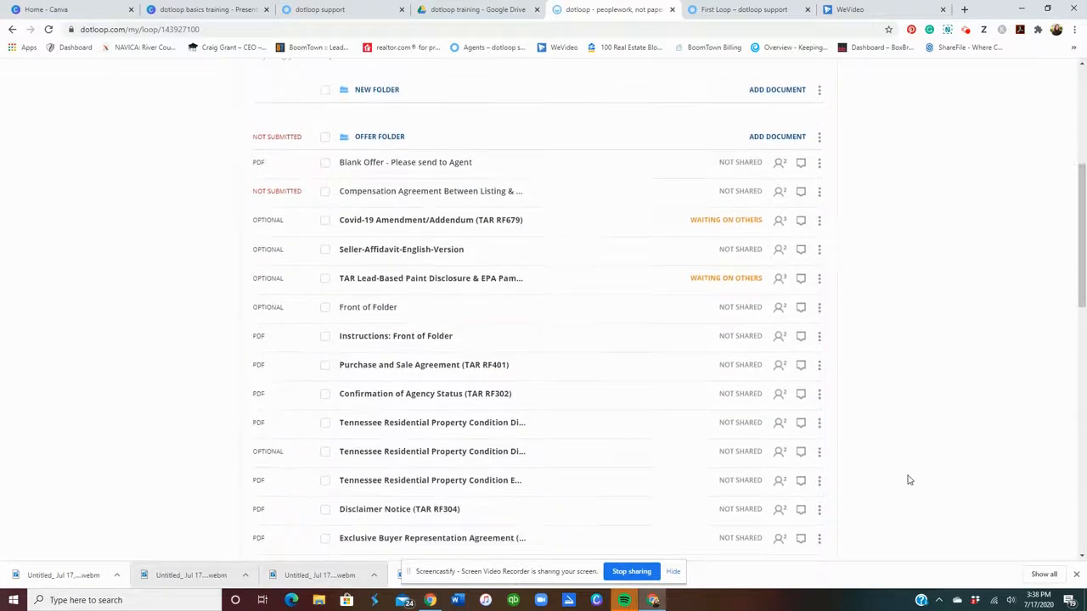
pyautogui.scroll(4, 908, 481)
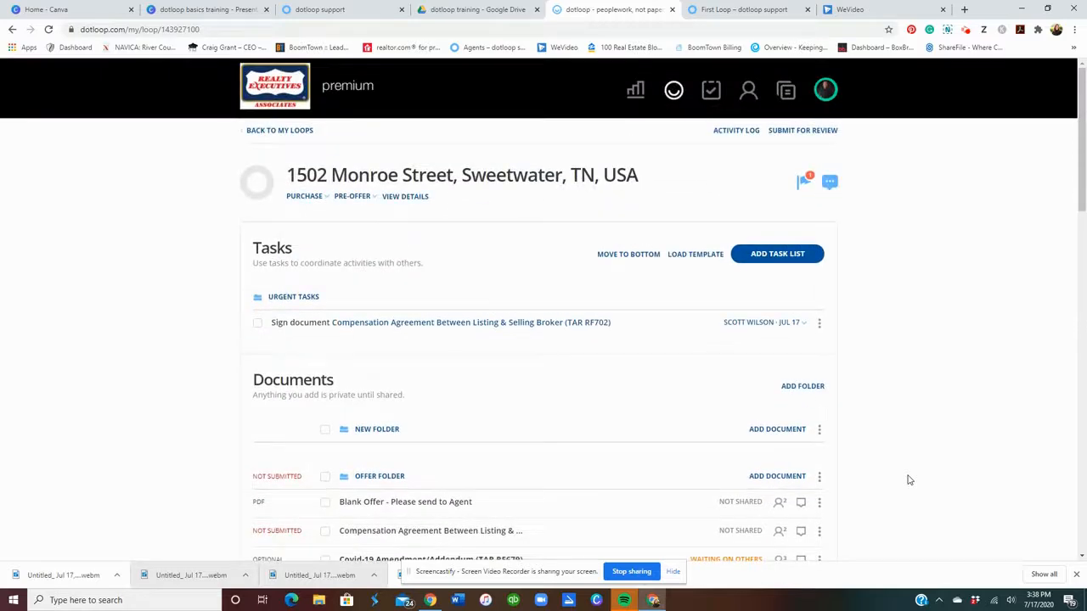
pyautogui.click(828, 92)
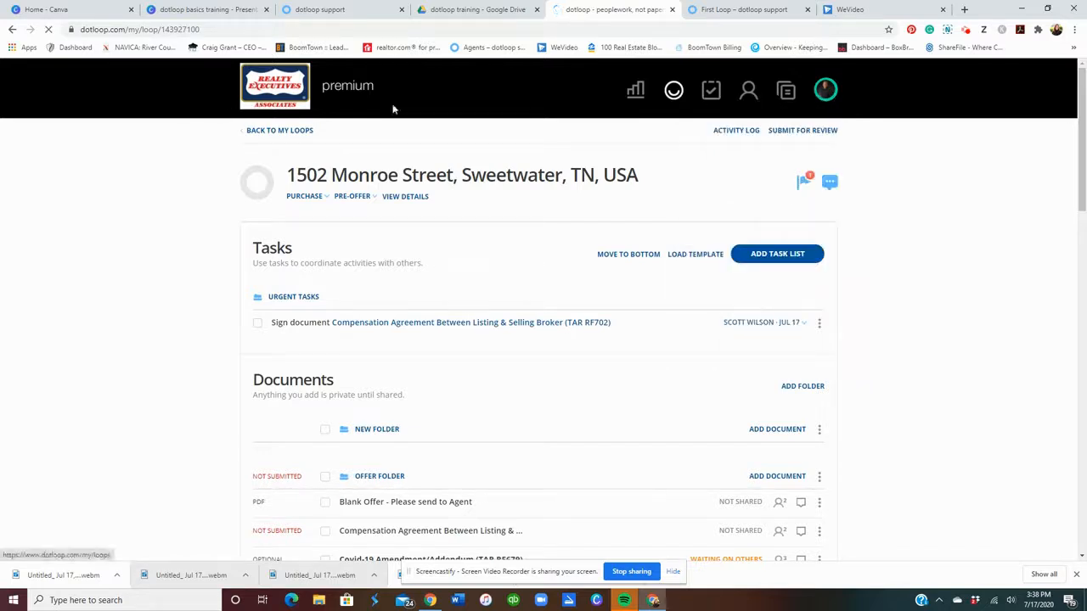
pyautogui.click(257, 100)
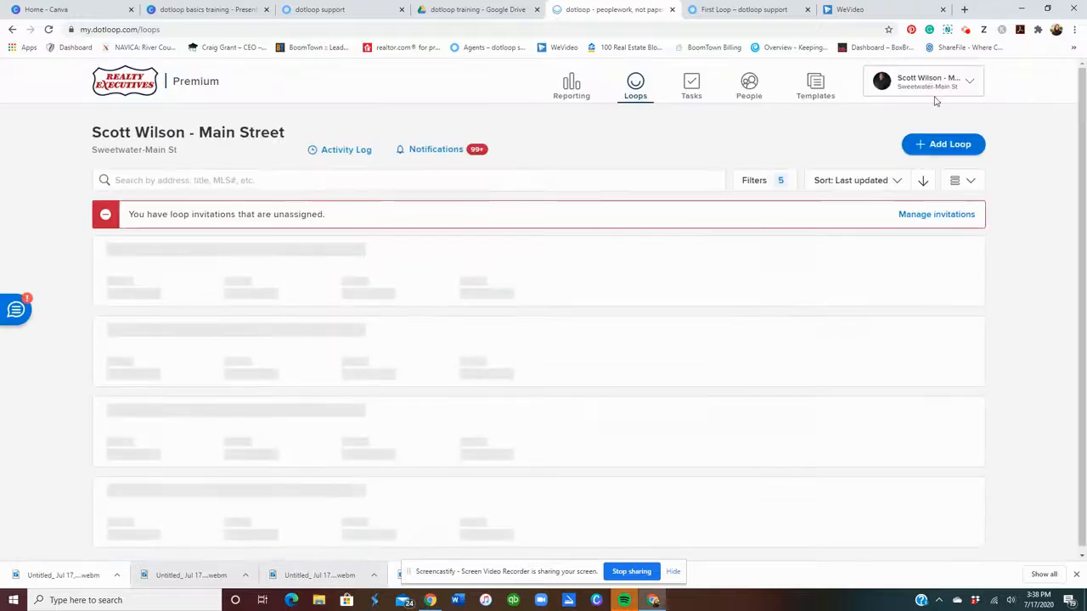
# Open the Help Center from the profile menu, then switch to the 'dotloop training' Drive folder.
pyautogui.click(935, 91)
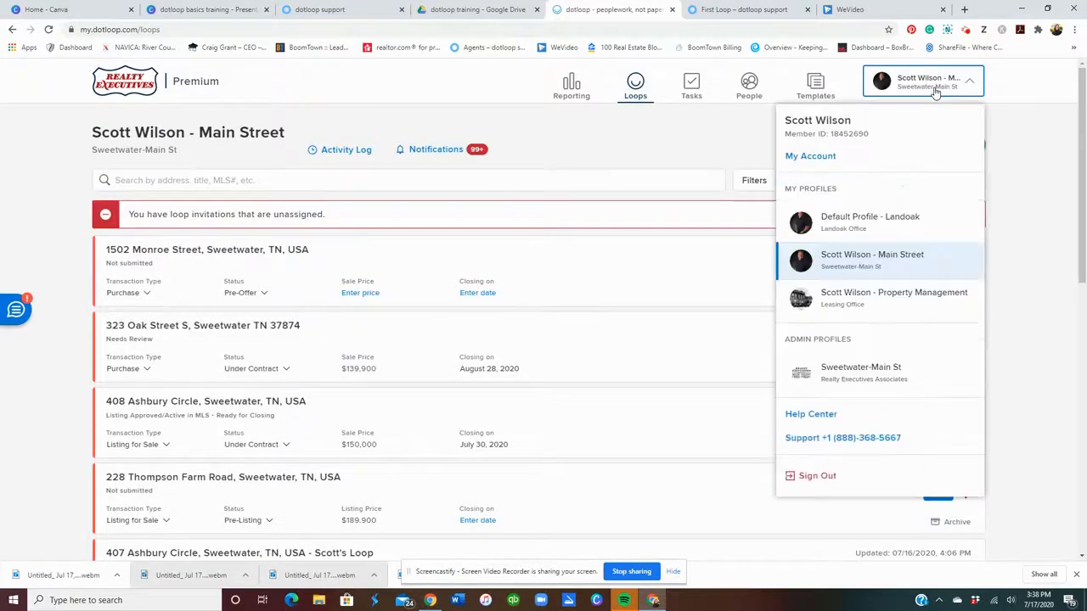
pyautogui.click(823, 419)
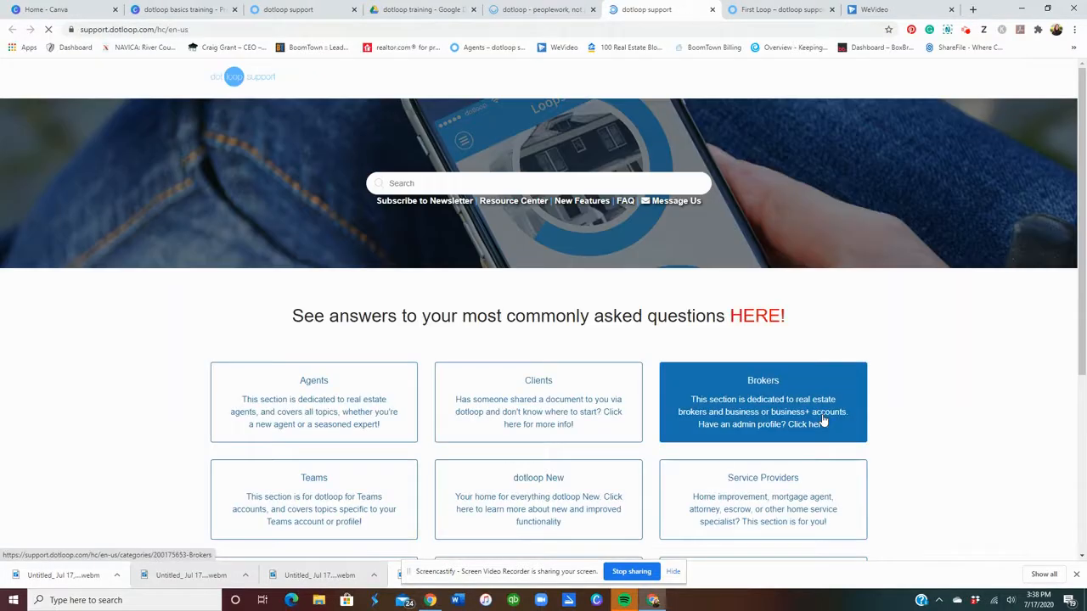
pyautogui.scroll(-1, 875, 399)
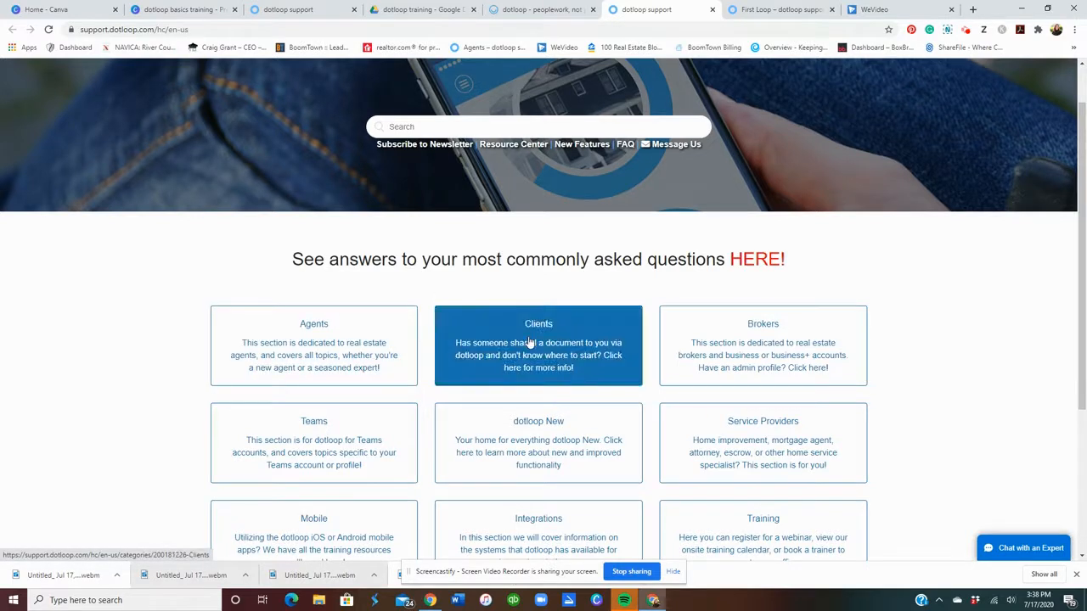
pyautogui.click(405, 9)
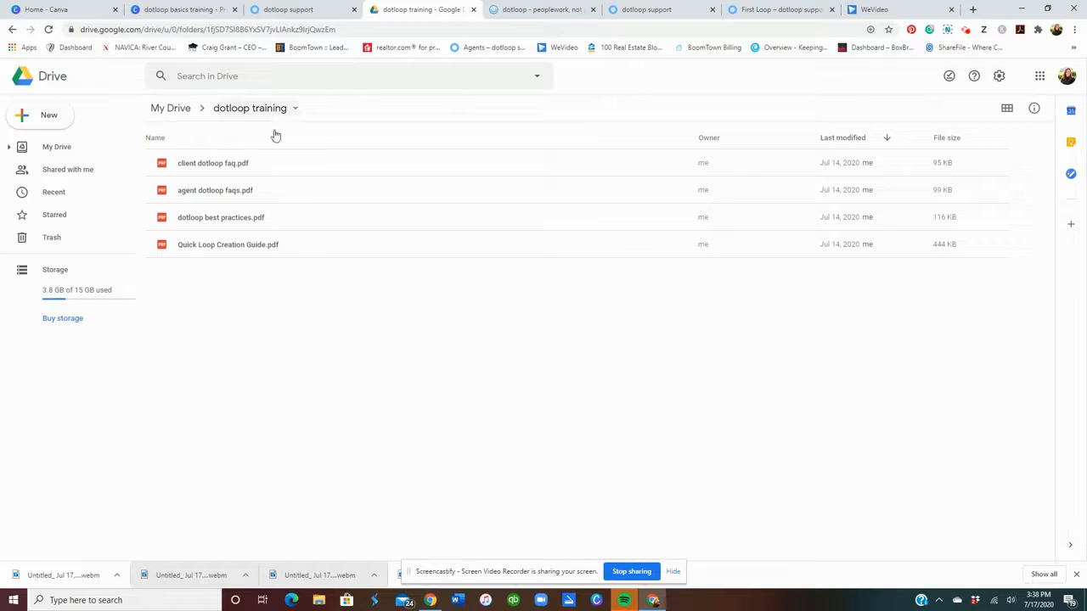
# Preview client dotloop faq.pdf and scroll through its pages.
pyautogui.click(229, 167)
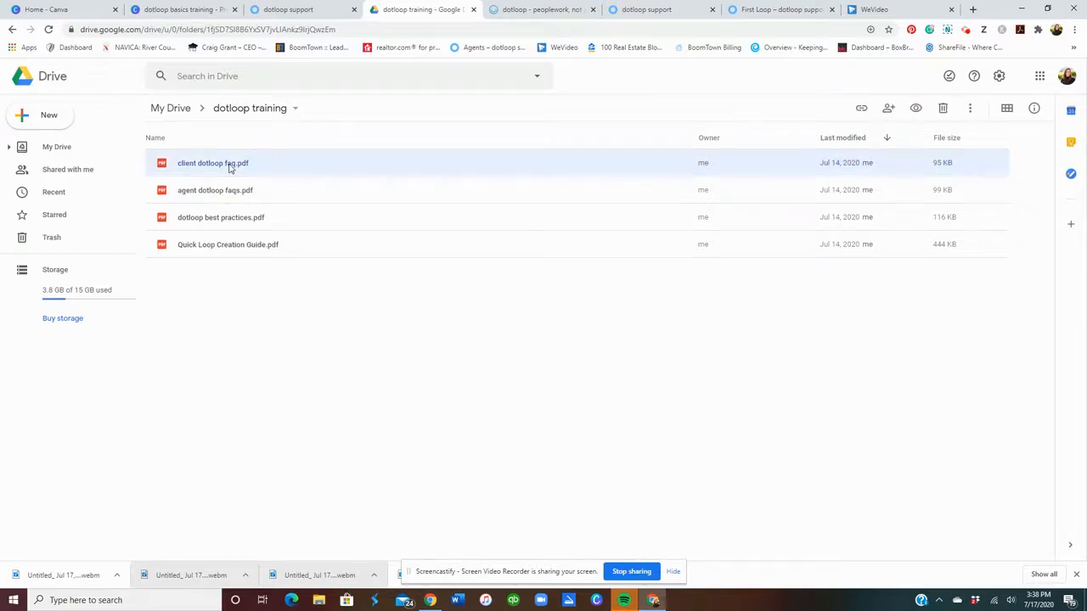
pyautogui.doubleClick(229, 166)
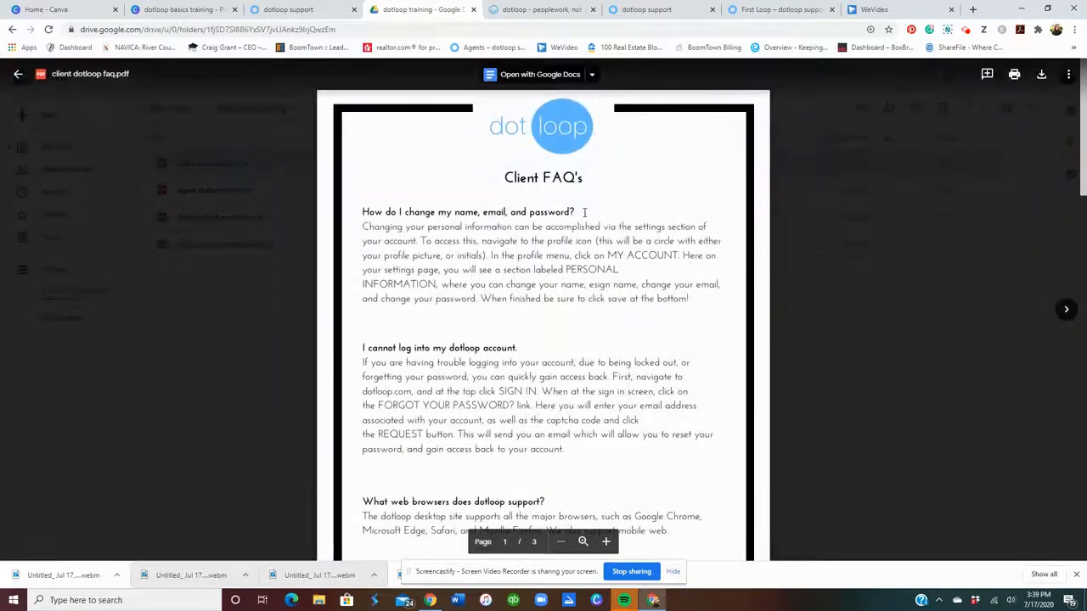
pyautogui.scroll(-15, 584, 260)
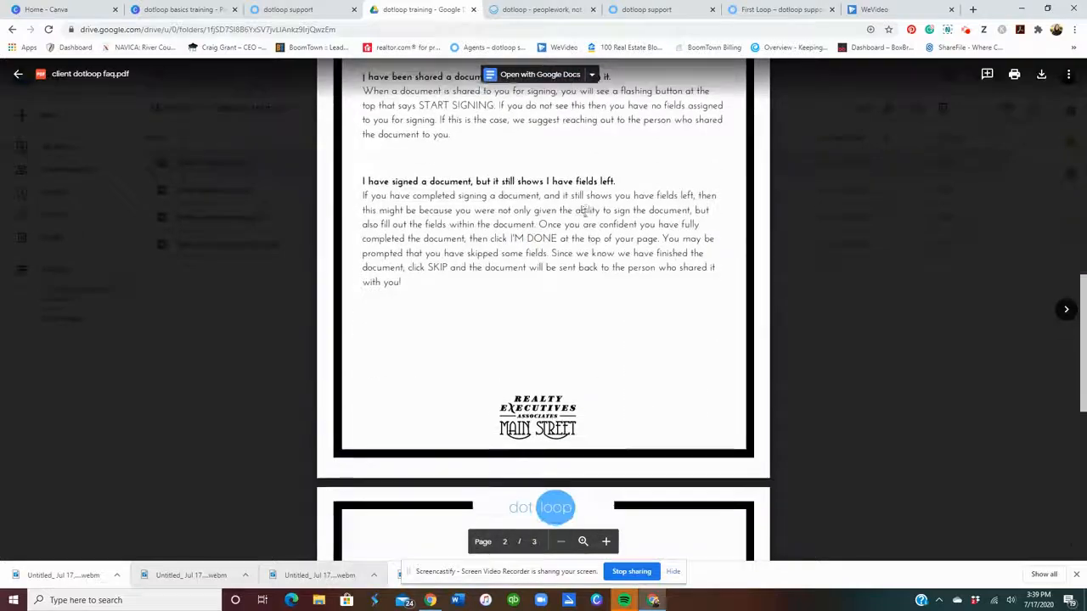
pyautogui.scroll(-3, 585, 213)
pyautogui.scroll(8, 584, 214)
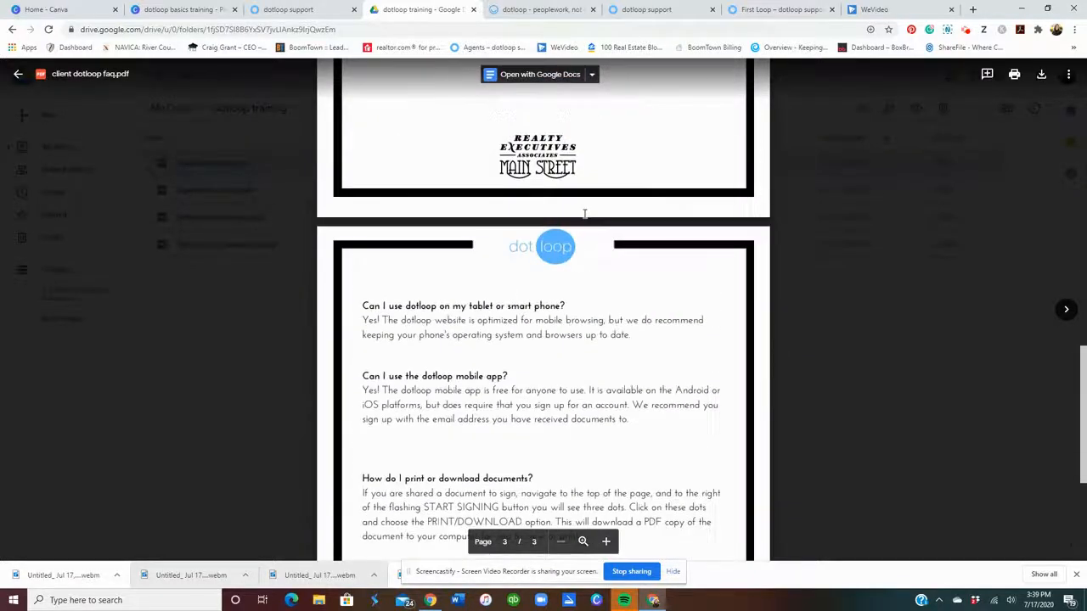
pyautogui.scroll(10, 584, 214)
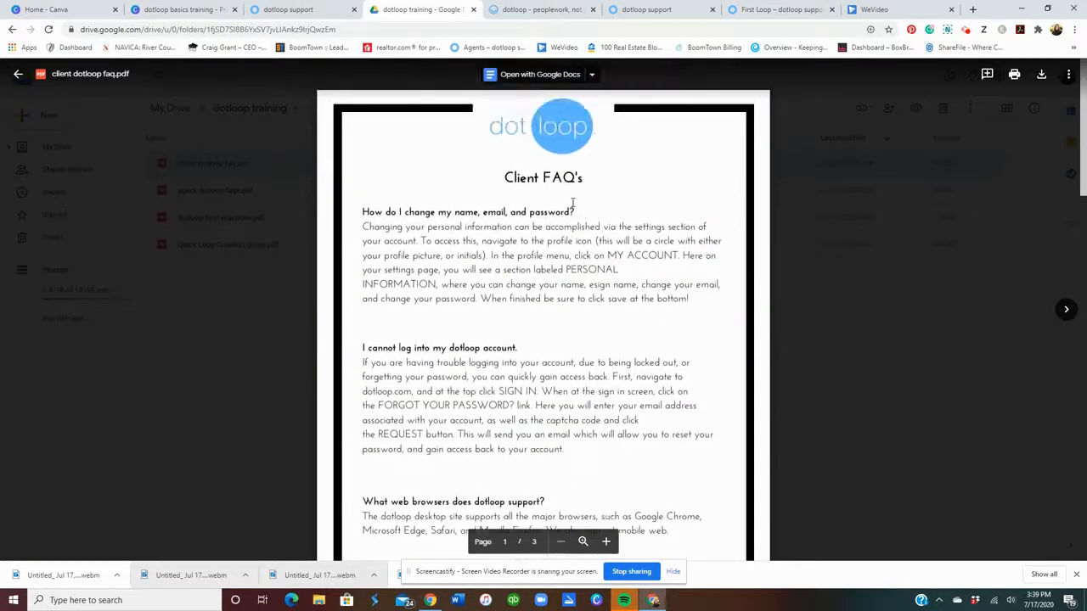
pyautogui.click(540, 9)
pyautogui.click(420, 9)
# Close that preview, then read agent dotloop faqs.pdf and close it.
pyautogui.click(283, 107)
pyautogui.doubleClick(223, 194)
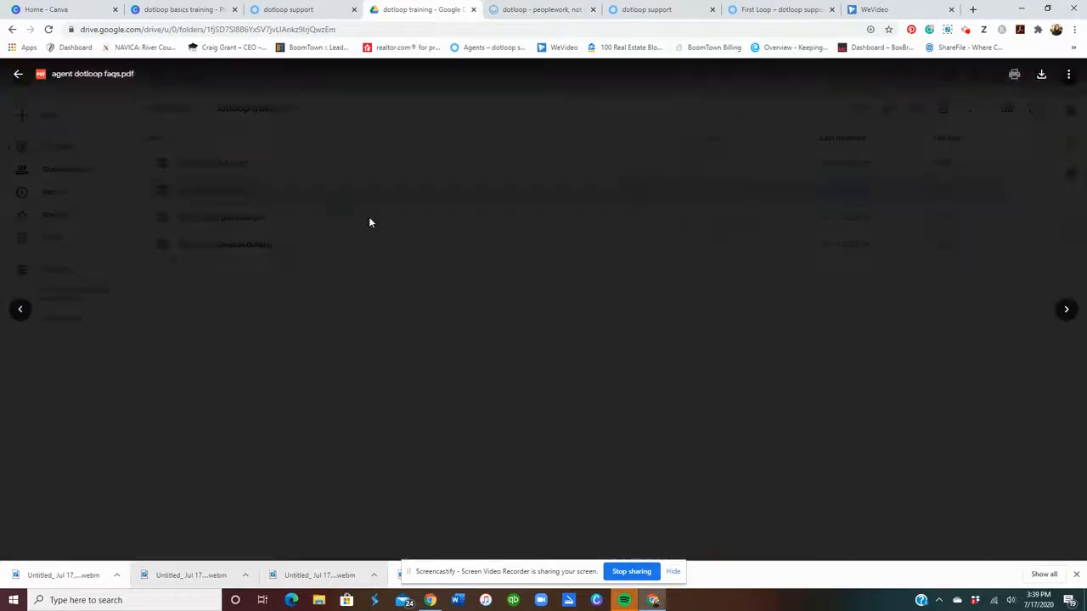
pyautogui.scroll(-10, 615, 274)
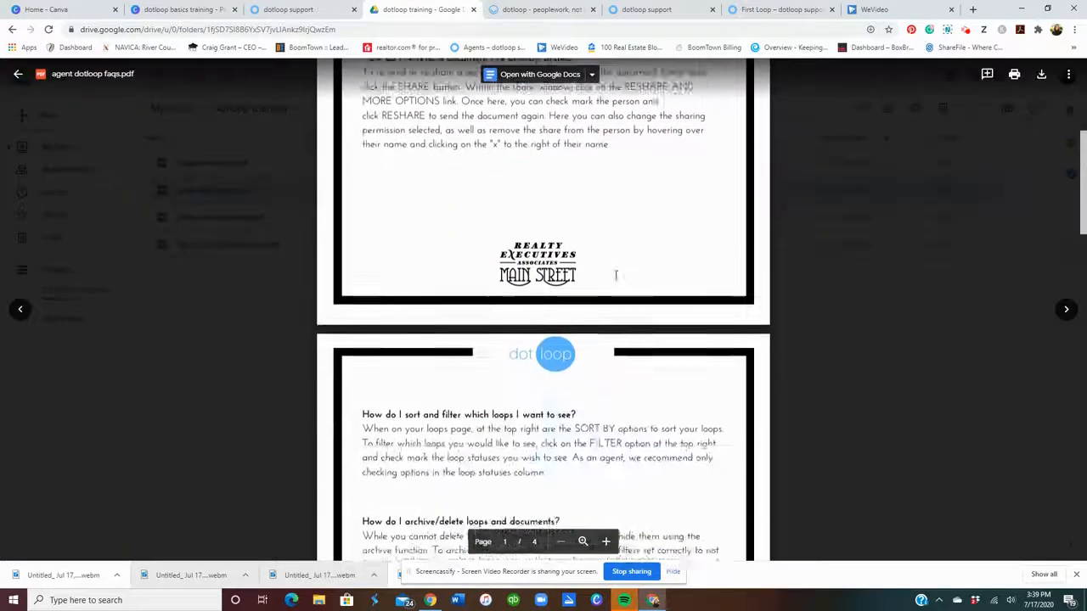
pyautogui.scroll(-5, 615, 275)
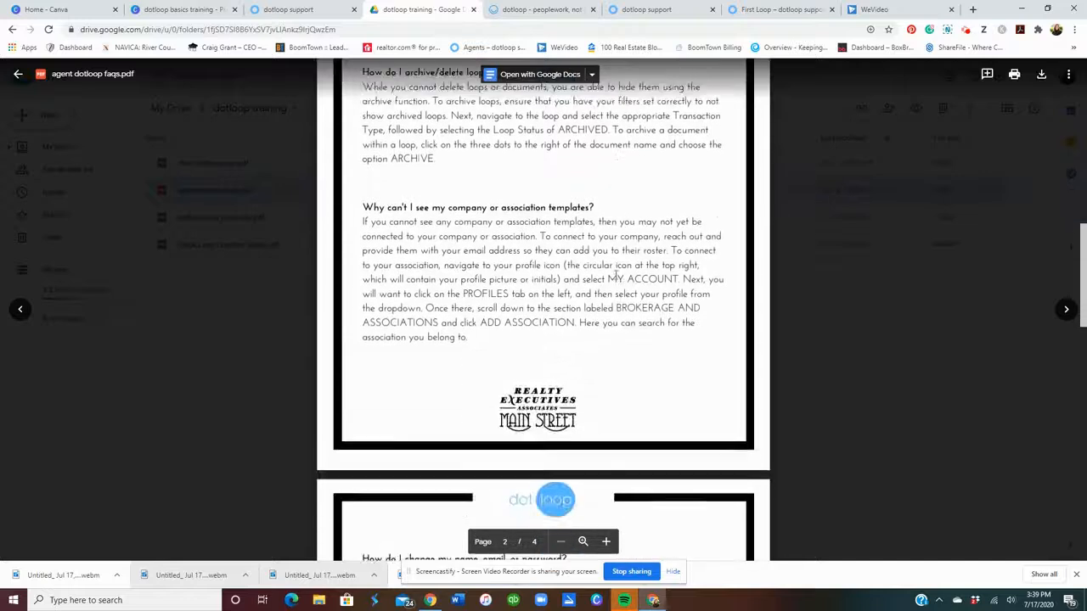
pyautogui.click(235, 299)
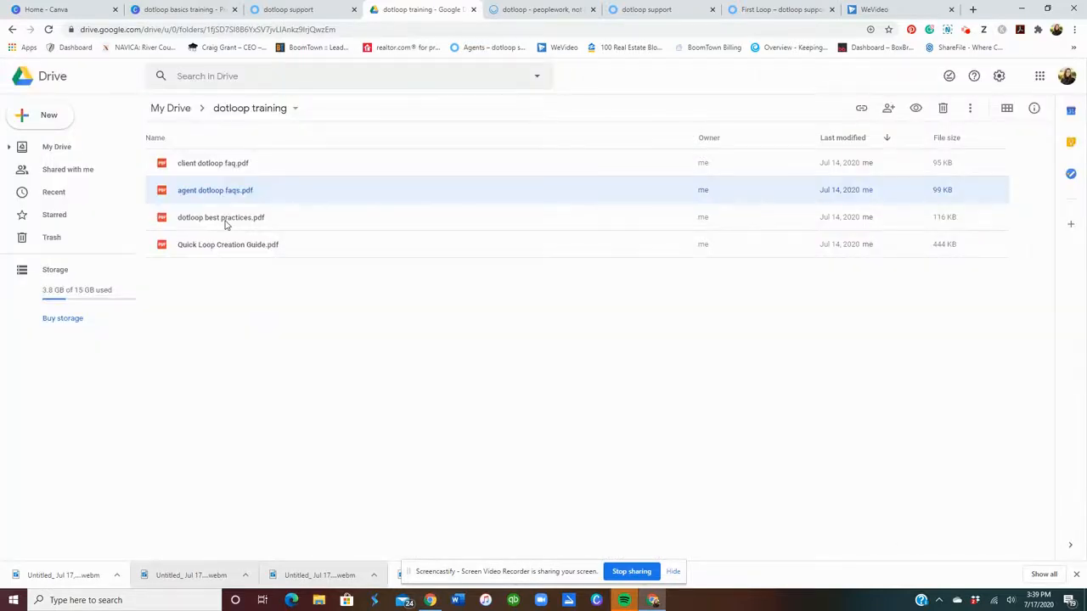
pyautogui.doubleClick(226, 219)
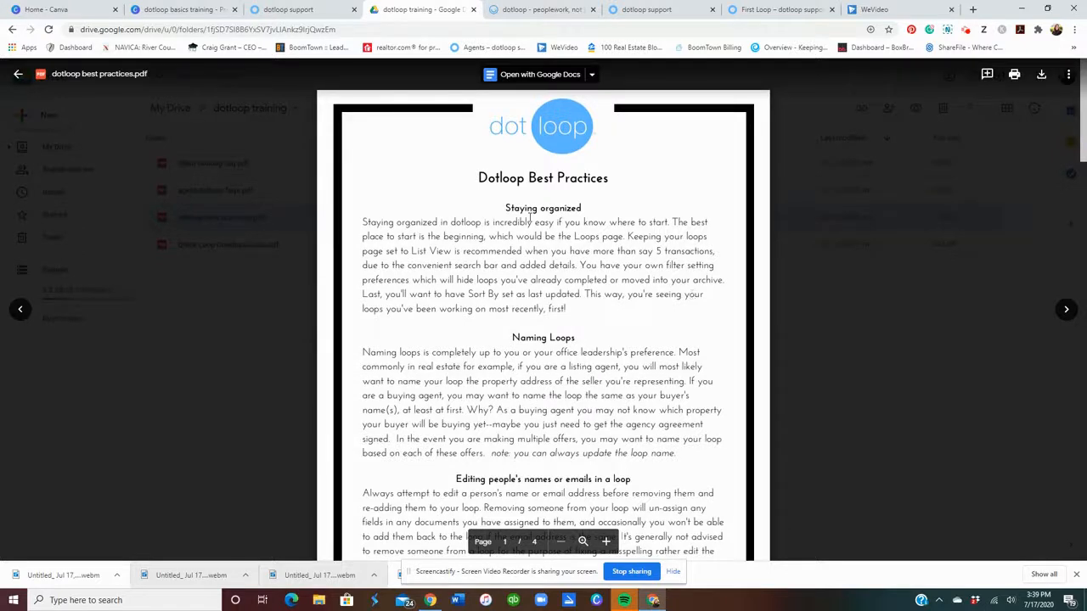
pyautogui.scroll(-2, 579, 361)
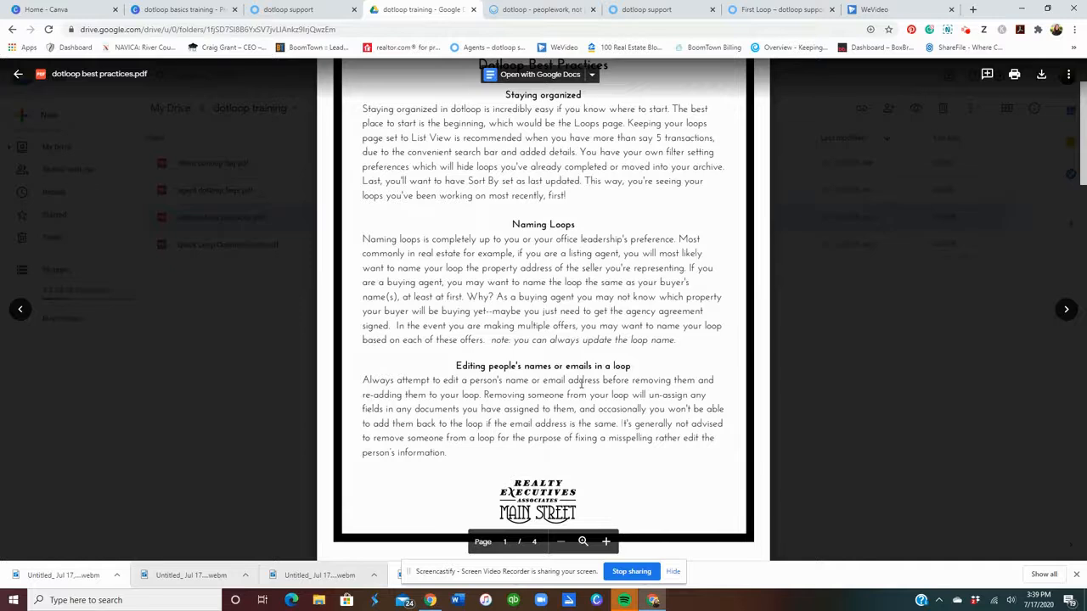
pyautogui.scroll(-5, 582, 383)
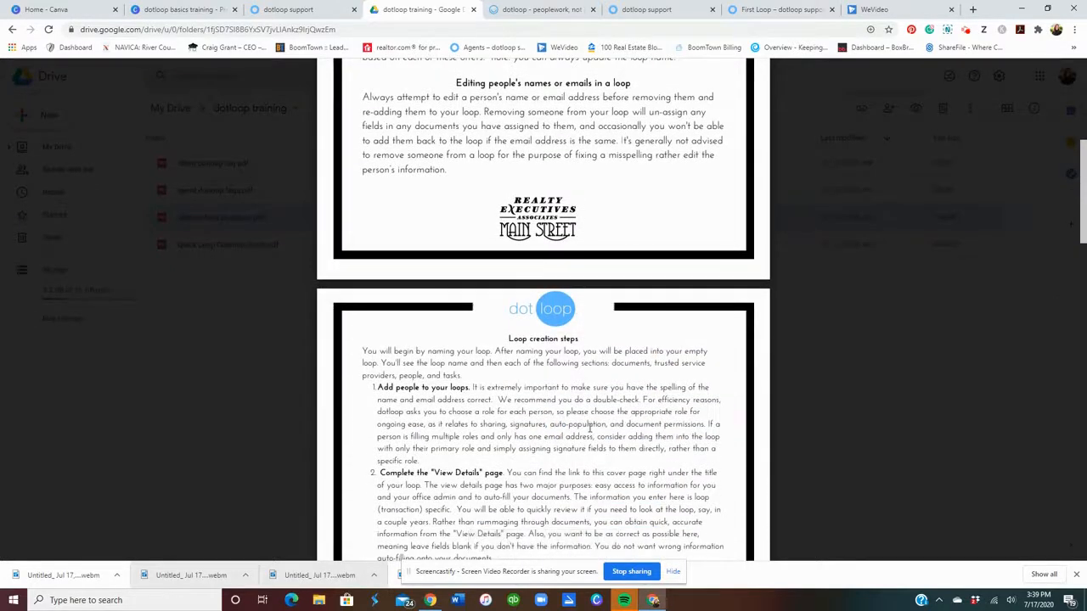
pyautogui.scroll(-5, 578, 339)
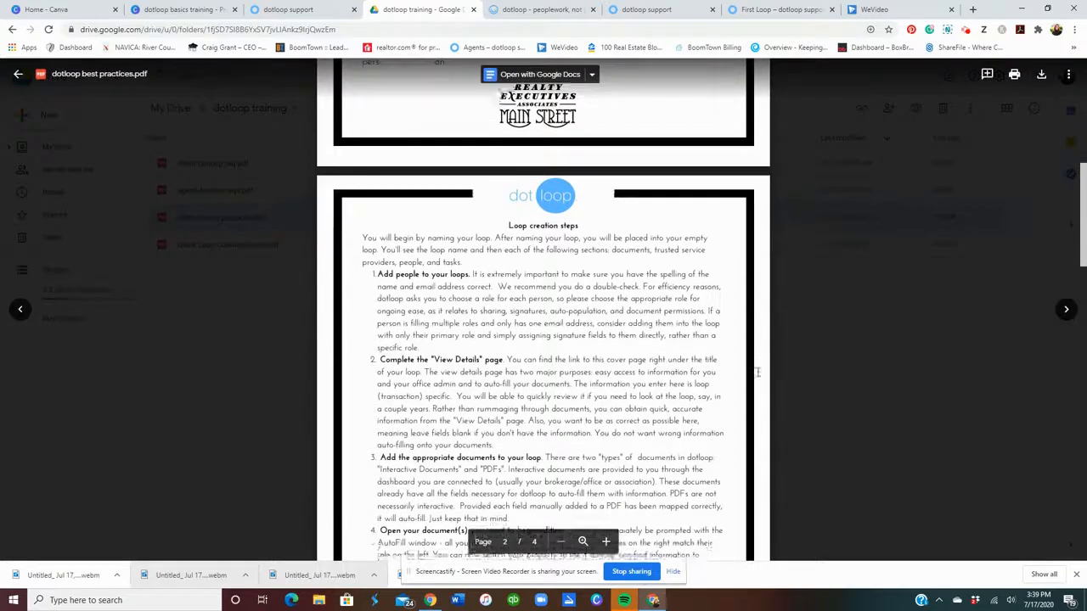
pyautogui.scroll(-5, 757, 372)
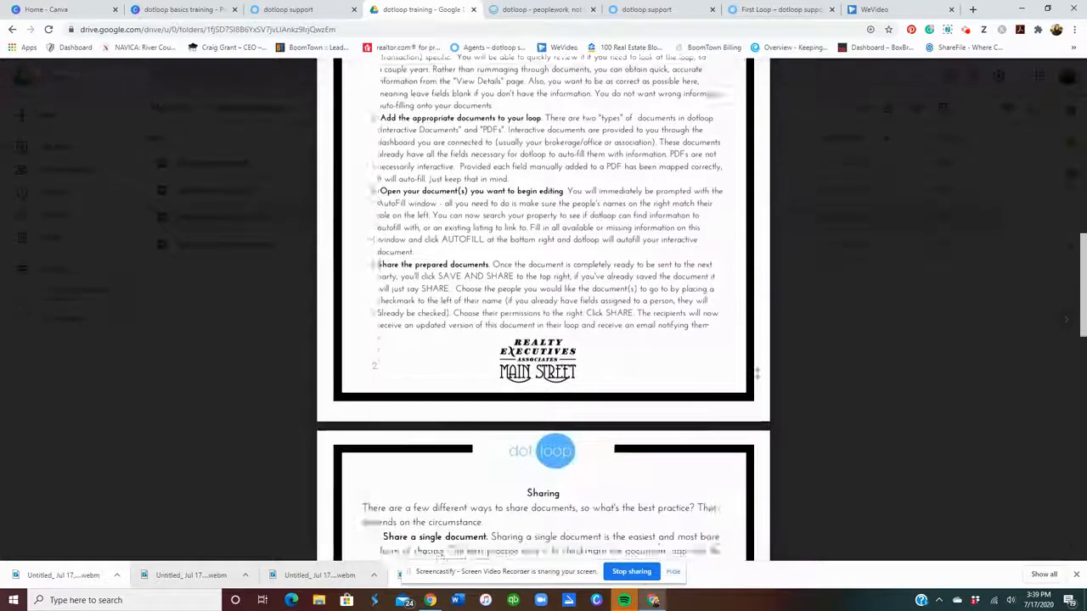
pyautogui.scroll(-10, 601, 311)
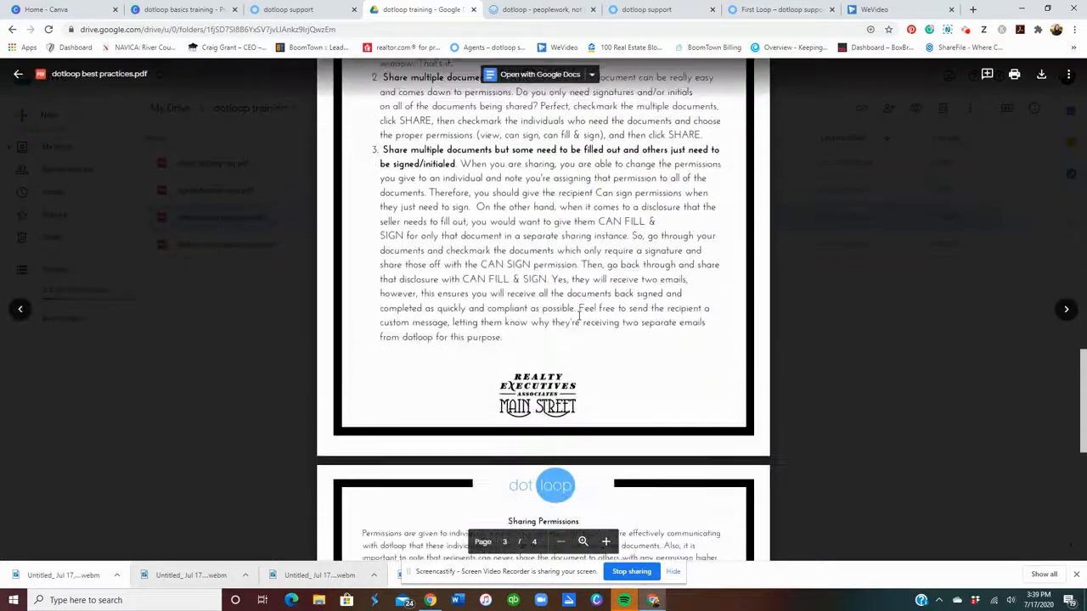
pyautogui.scroll(-1, 594, 383)
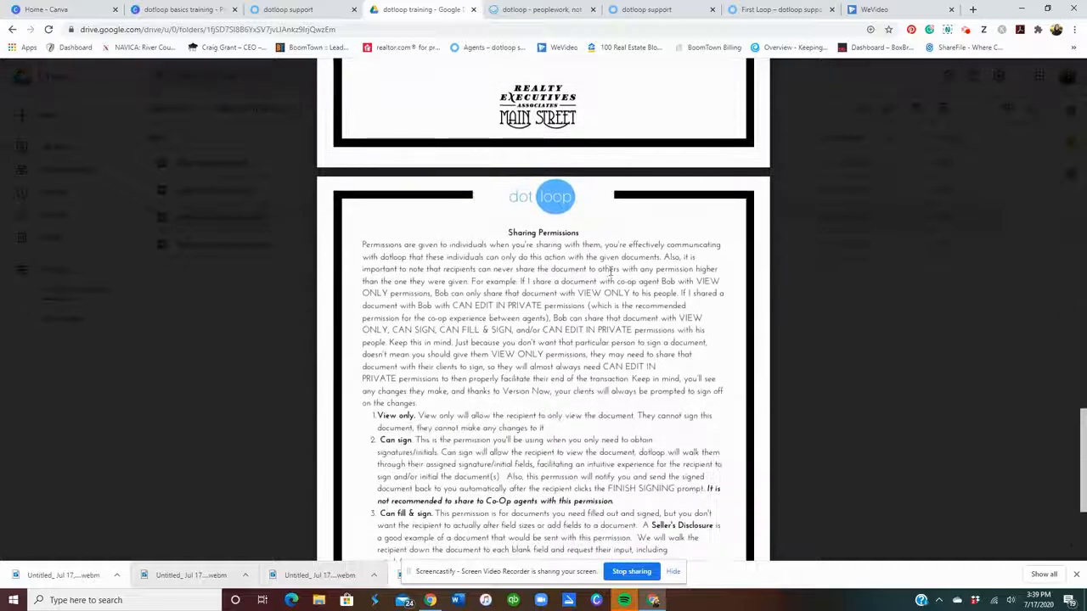
pyautogui.scroll(-2, 476, 304)
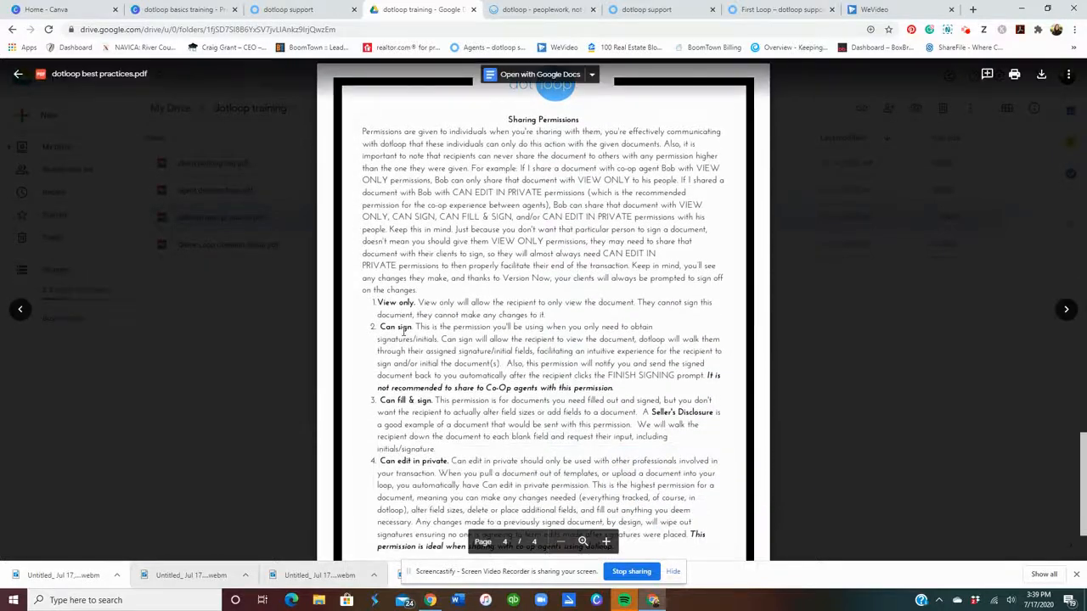
pyautogui.scroll(-2, 401, 435)
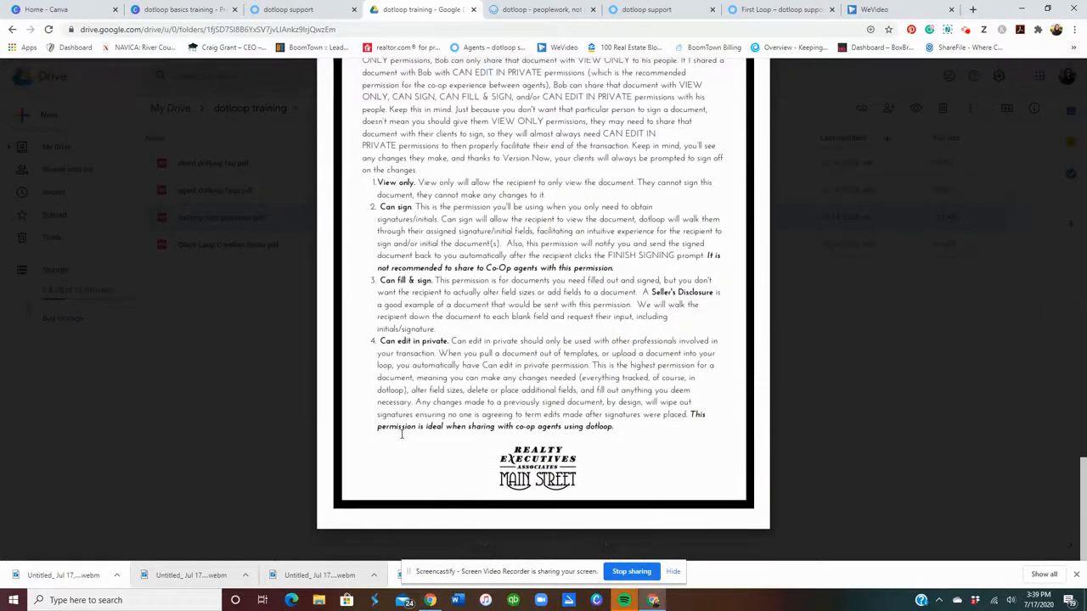
pyautogui.click(854, 343)
pyautogui.doubleClick(227, 245)
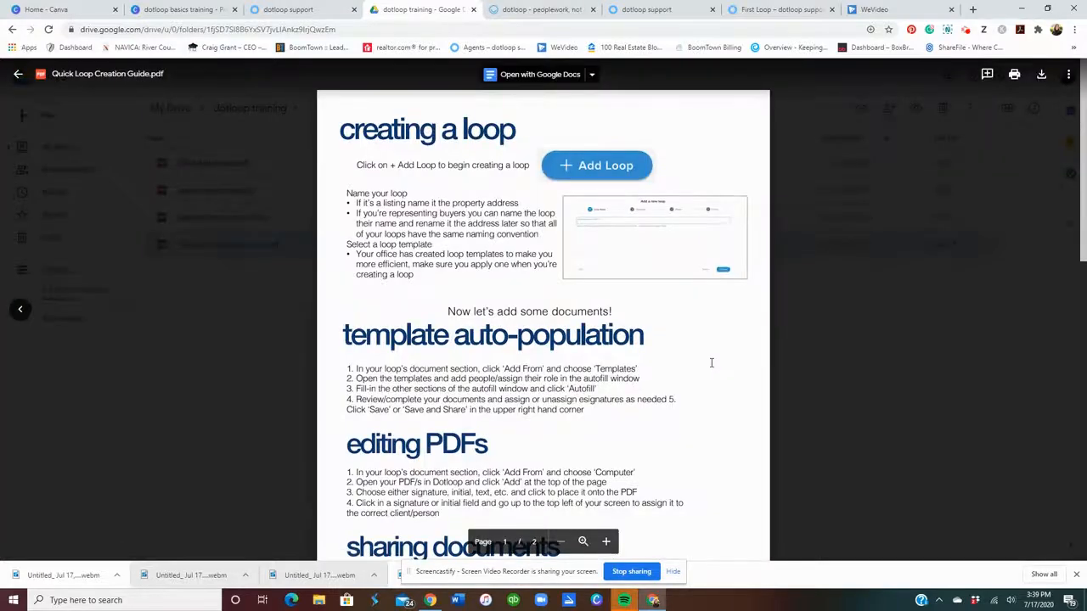
pyautogui.scroll(-2, 711, 363)
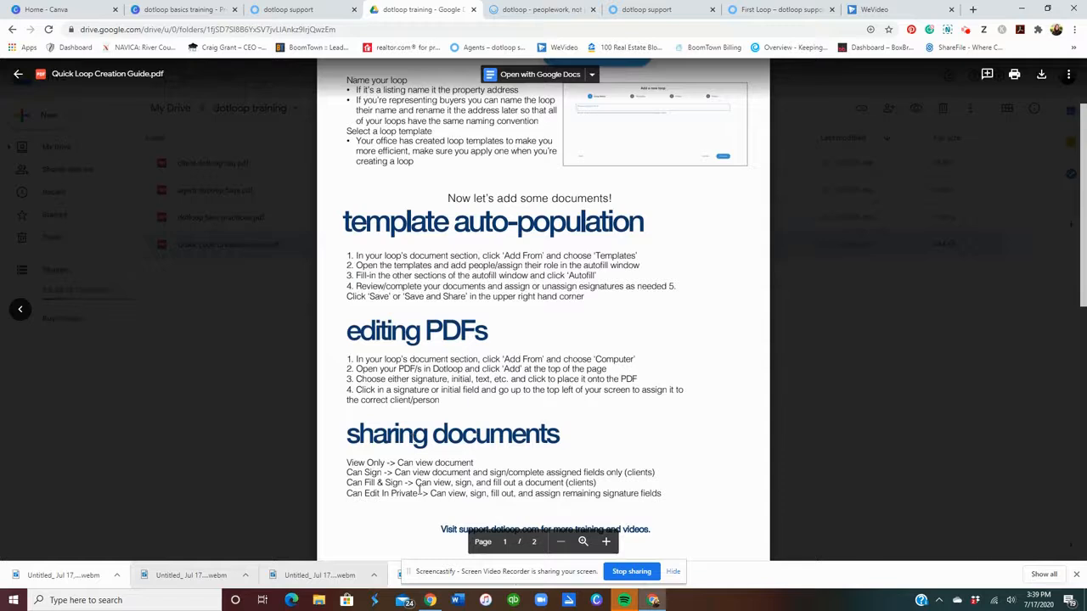
pyautogui.scroll(-6, 420, 490)
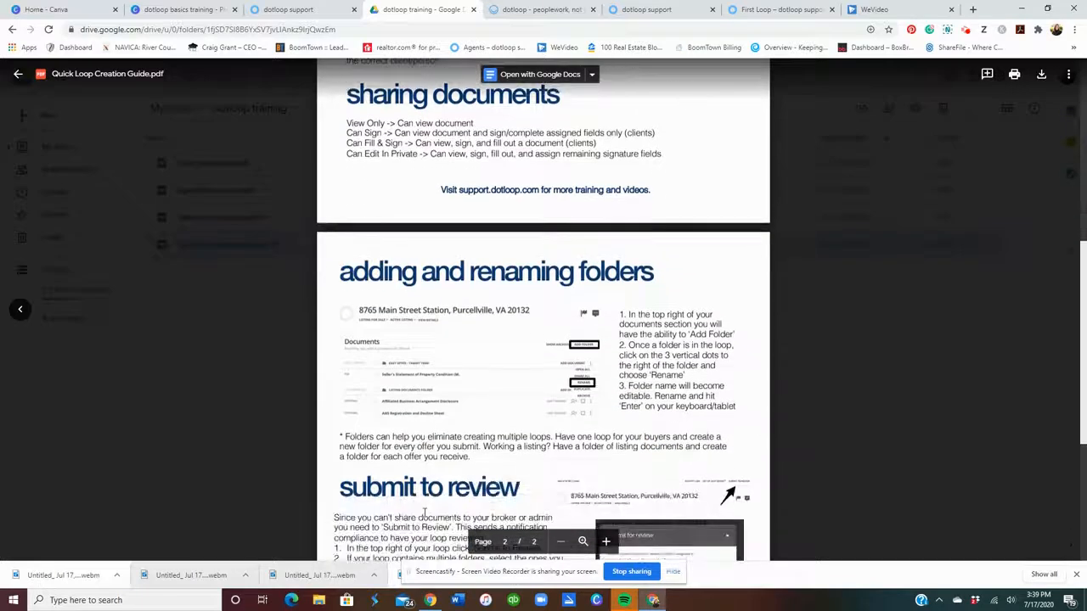
pyautogui.scroll(-3, 425, 513)
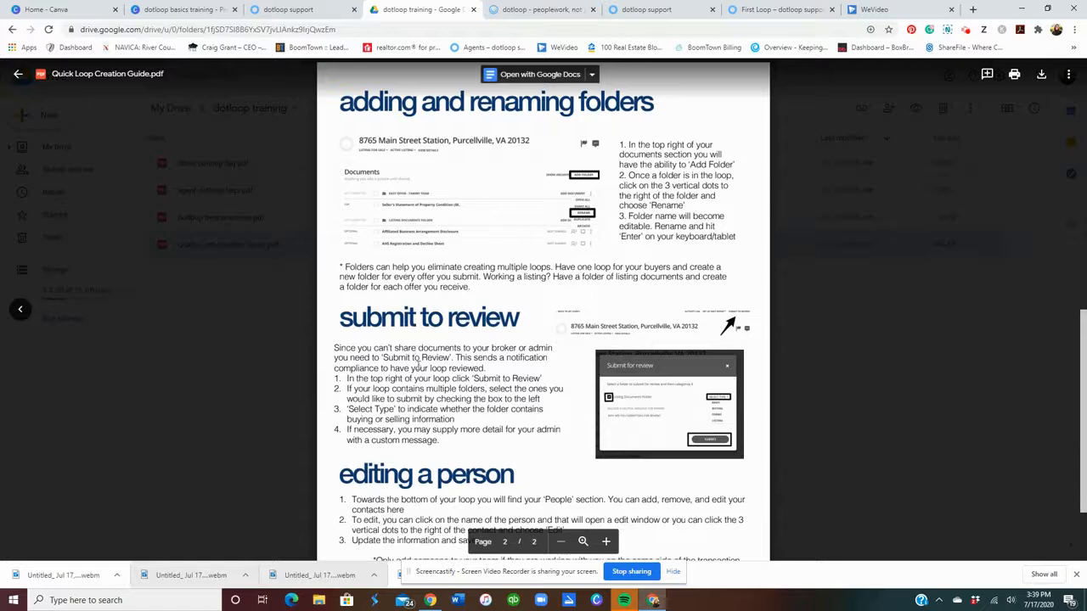
pyautogui.scroll(-2, 687, 393)
pyautogui.click(883, 378)
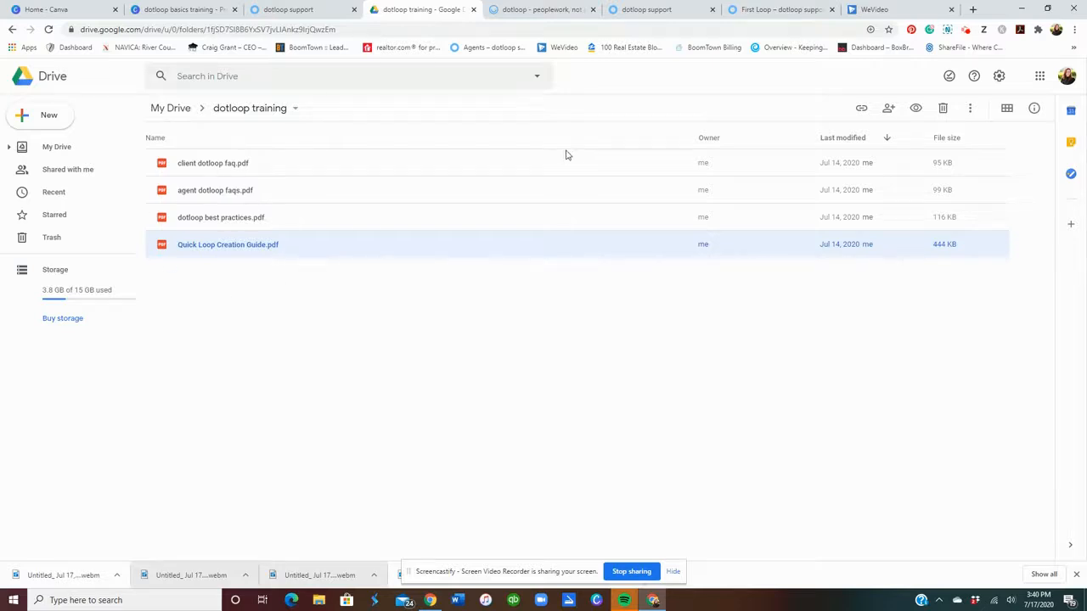
# Open dotloop's Templates and drill into DOTLOOP INFO, then MAIN STREET HELPFUL INFO.
pyautogui.click(547, 10)
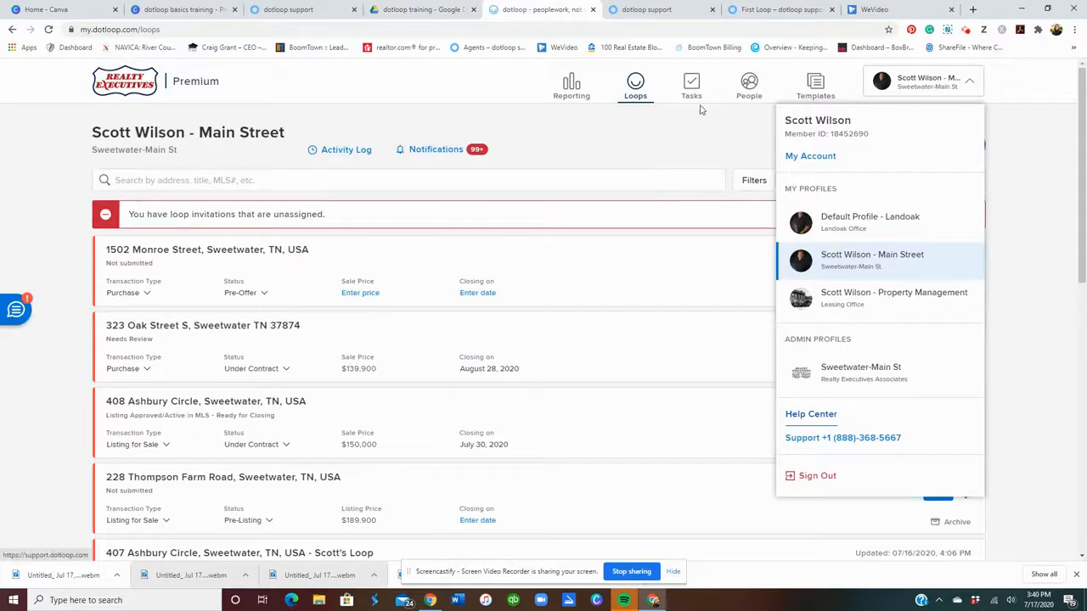
pyautogui.click(812, 85)
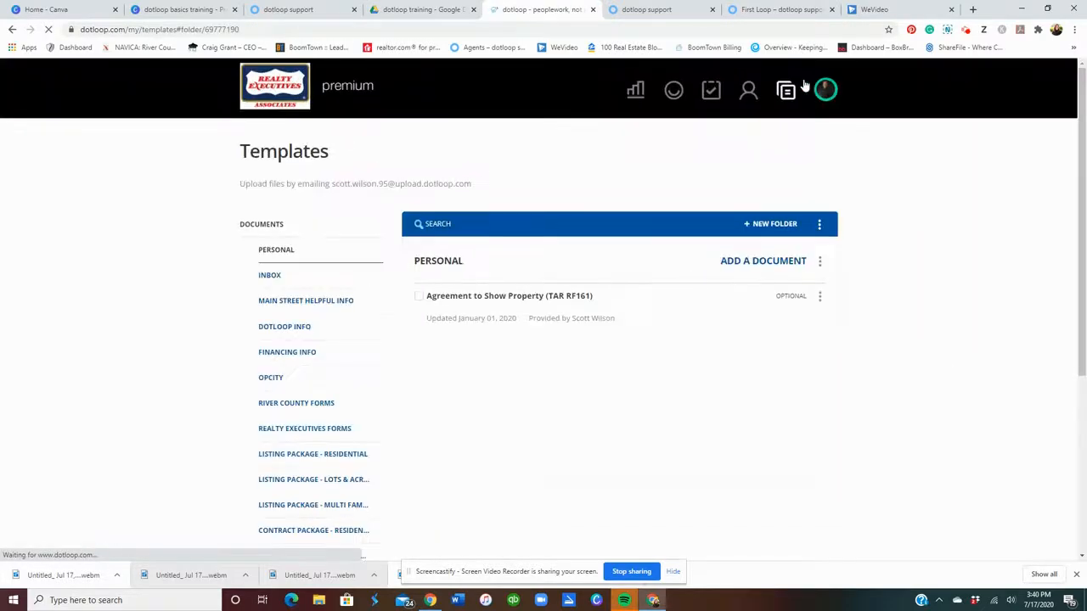
pyautogui.click(311, 331)
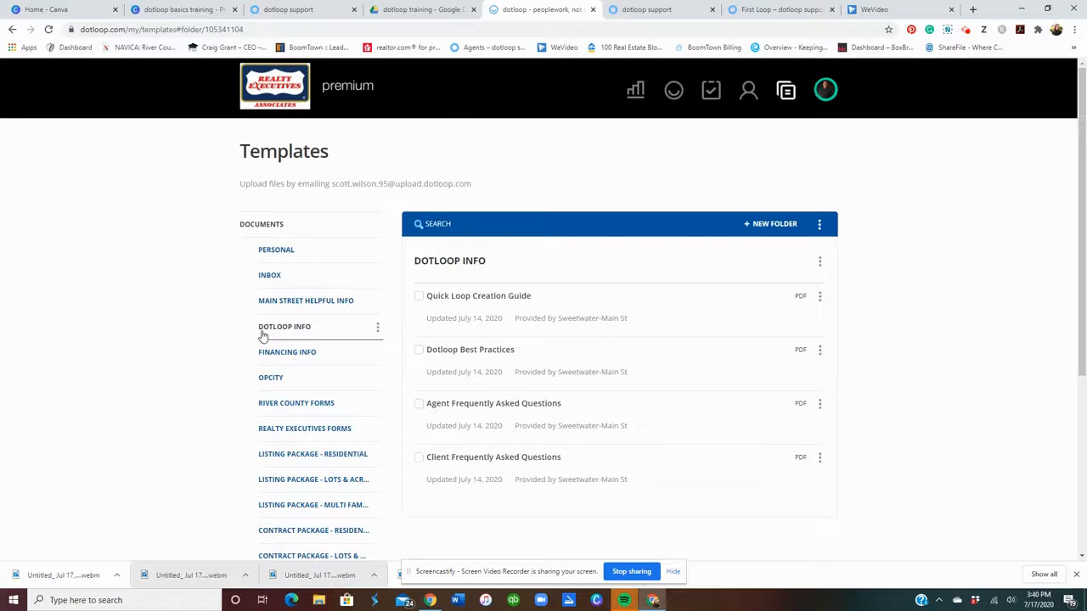
pyautogui.click(279, 306)
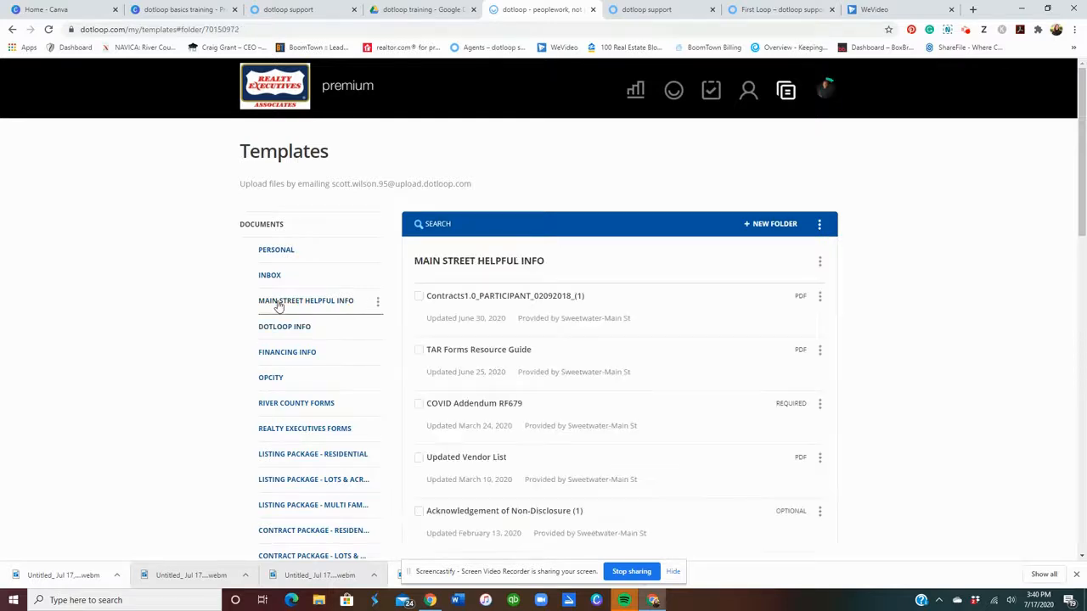
pyautogui.scroll(-3, 645, 301)
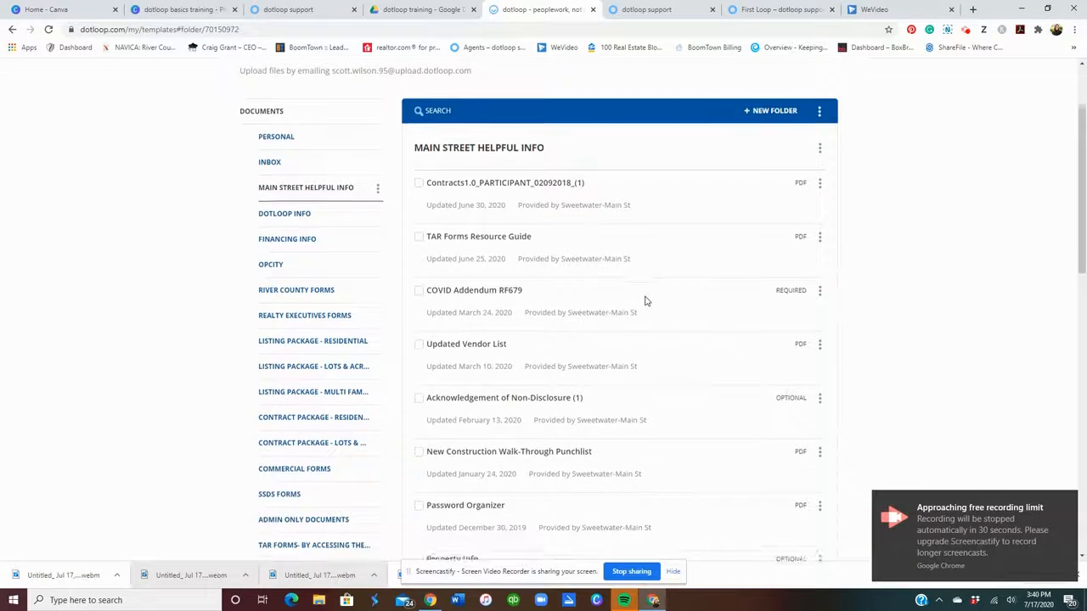
pyautogui.scroll(2, 644, 301)
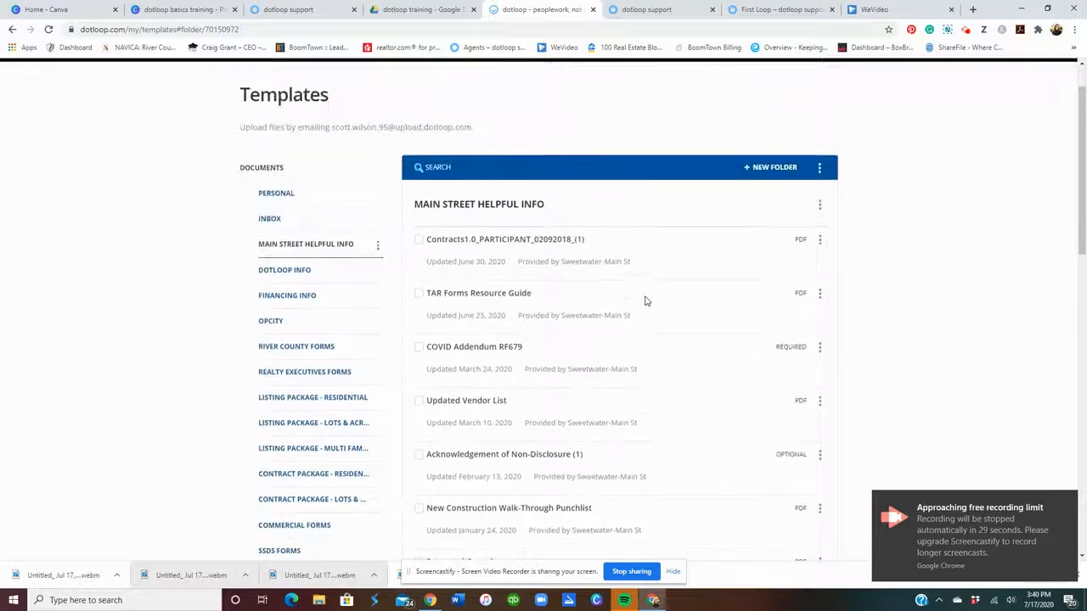